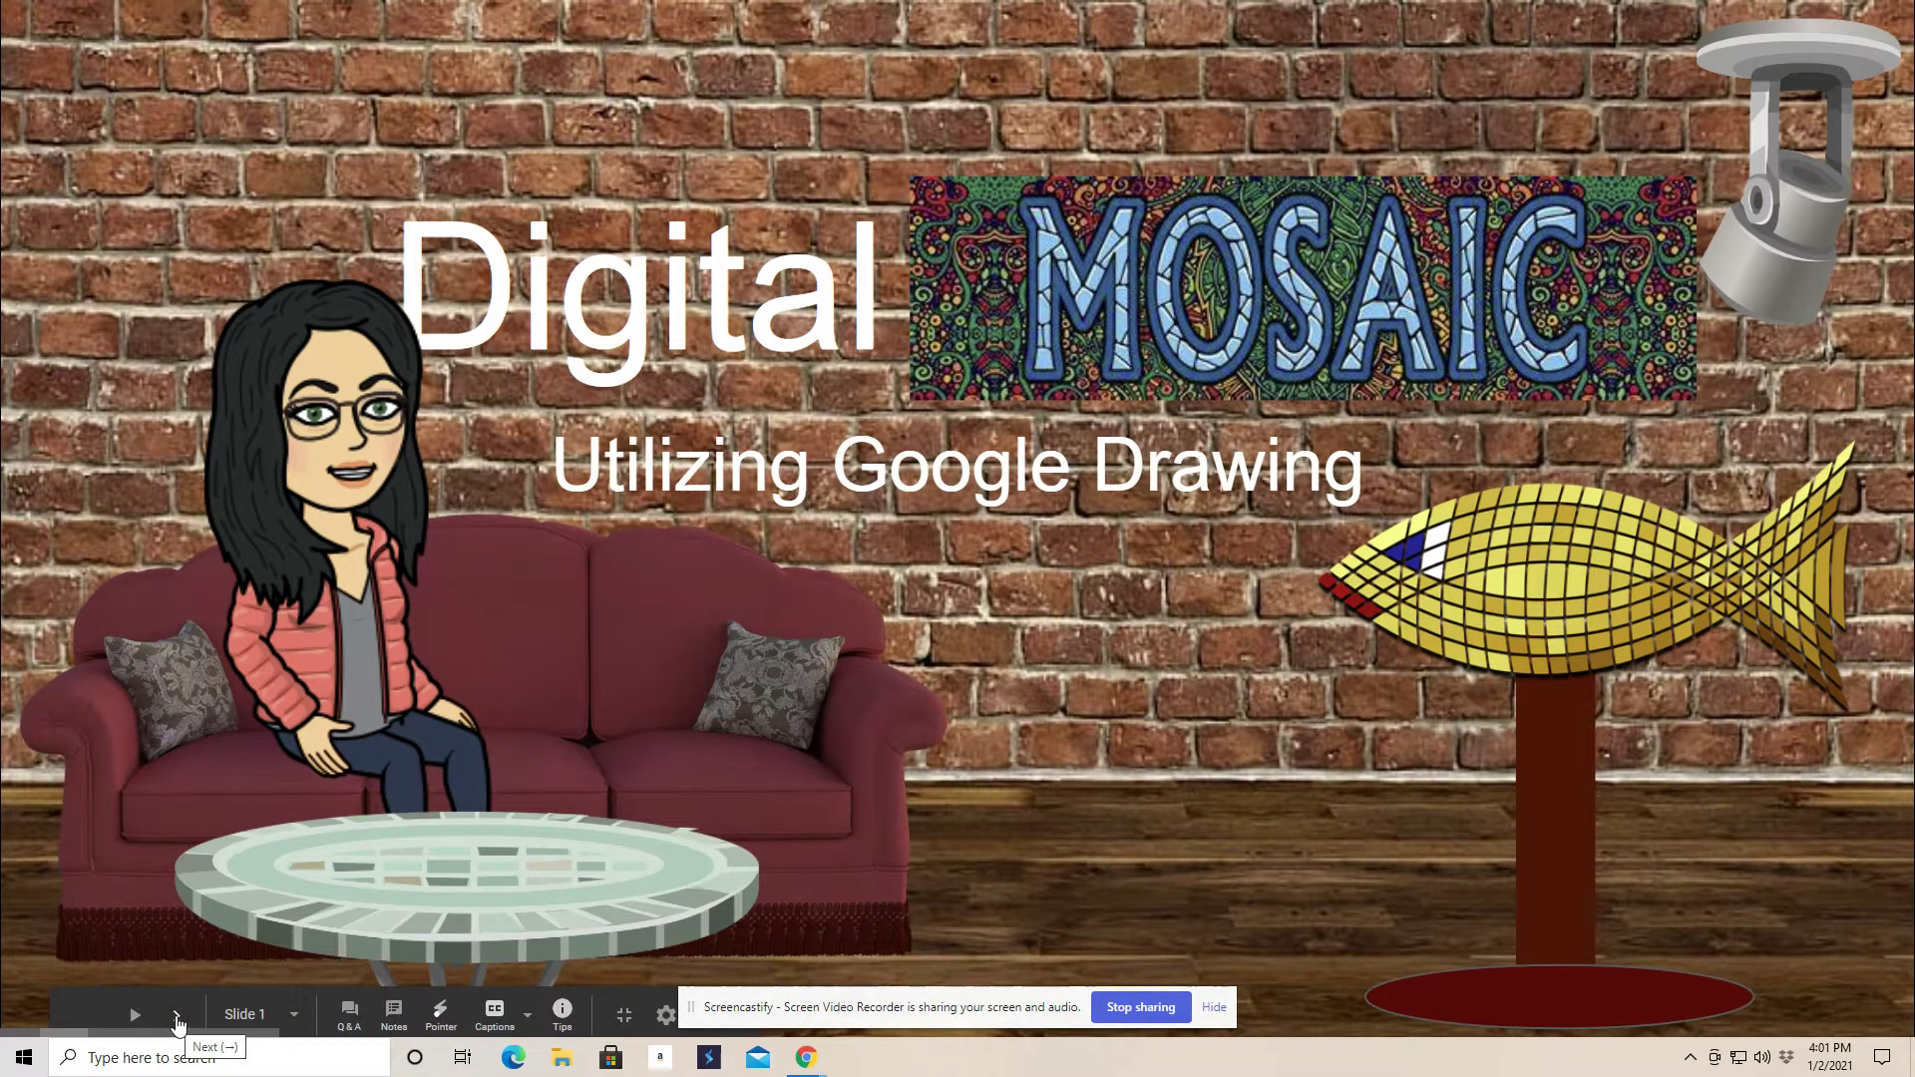
Step: Advance the slideshow through the Mosaic key-term slide to the modern mosaic uses slide
{"action": "left_click", "coordinate": [176, 1014]}
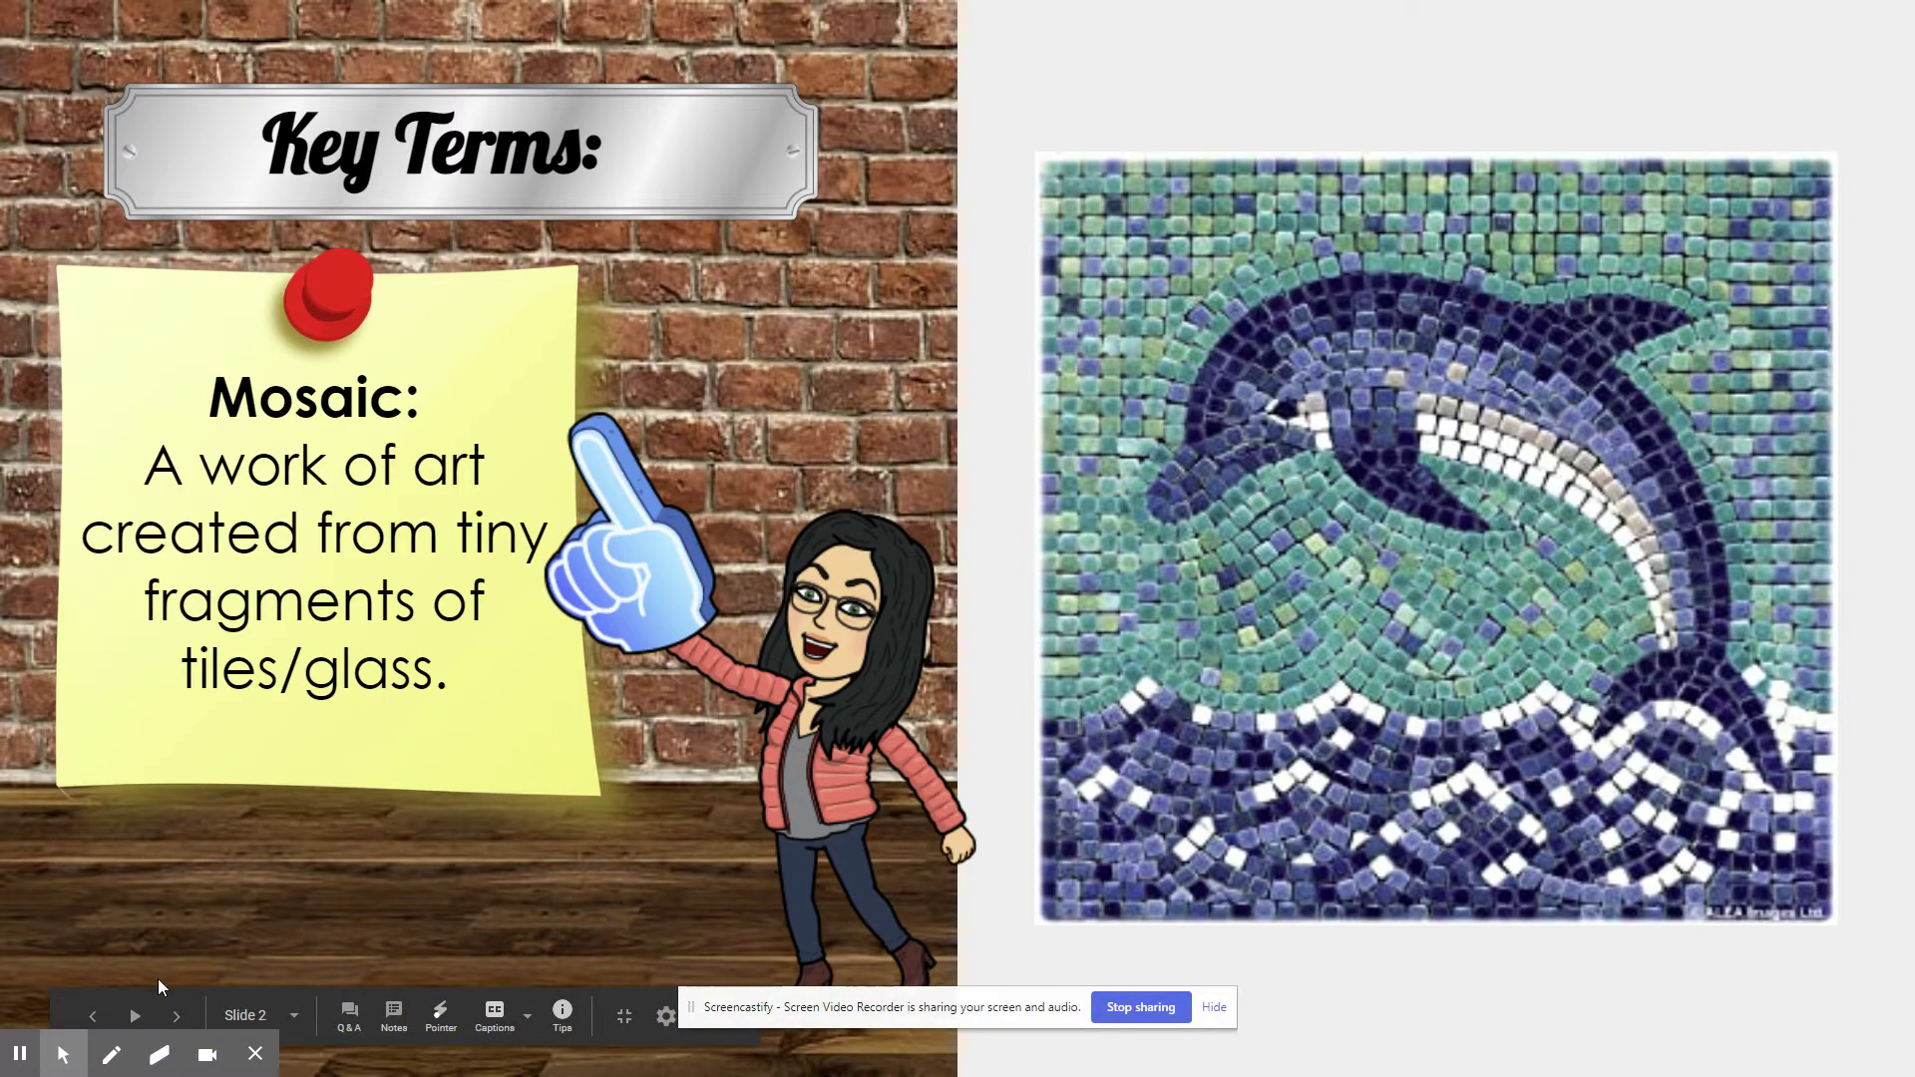
{"action": "left_click", "coordinate": [174, 1016]}
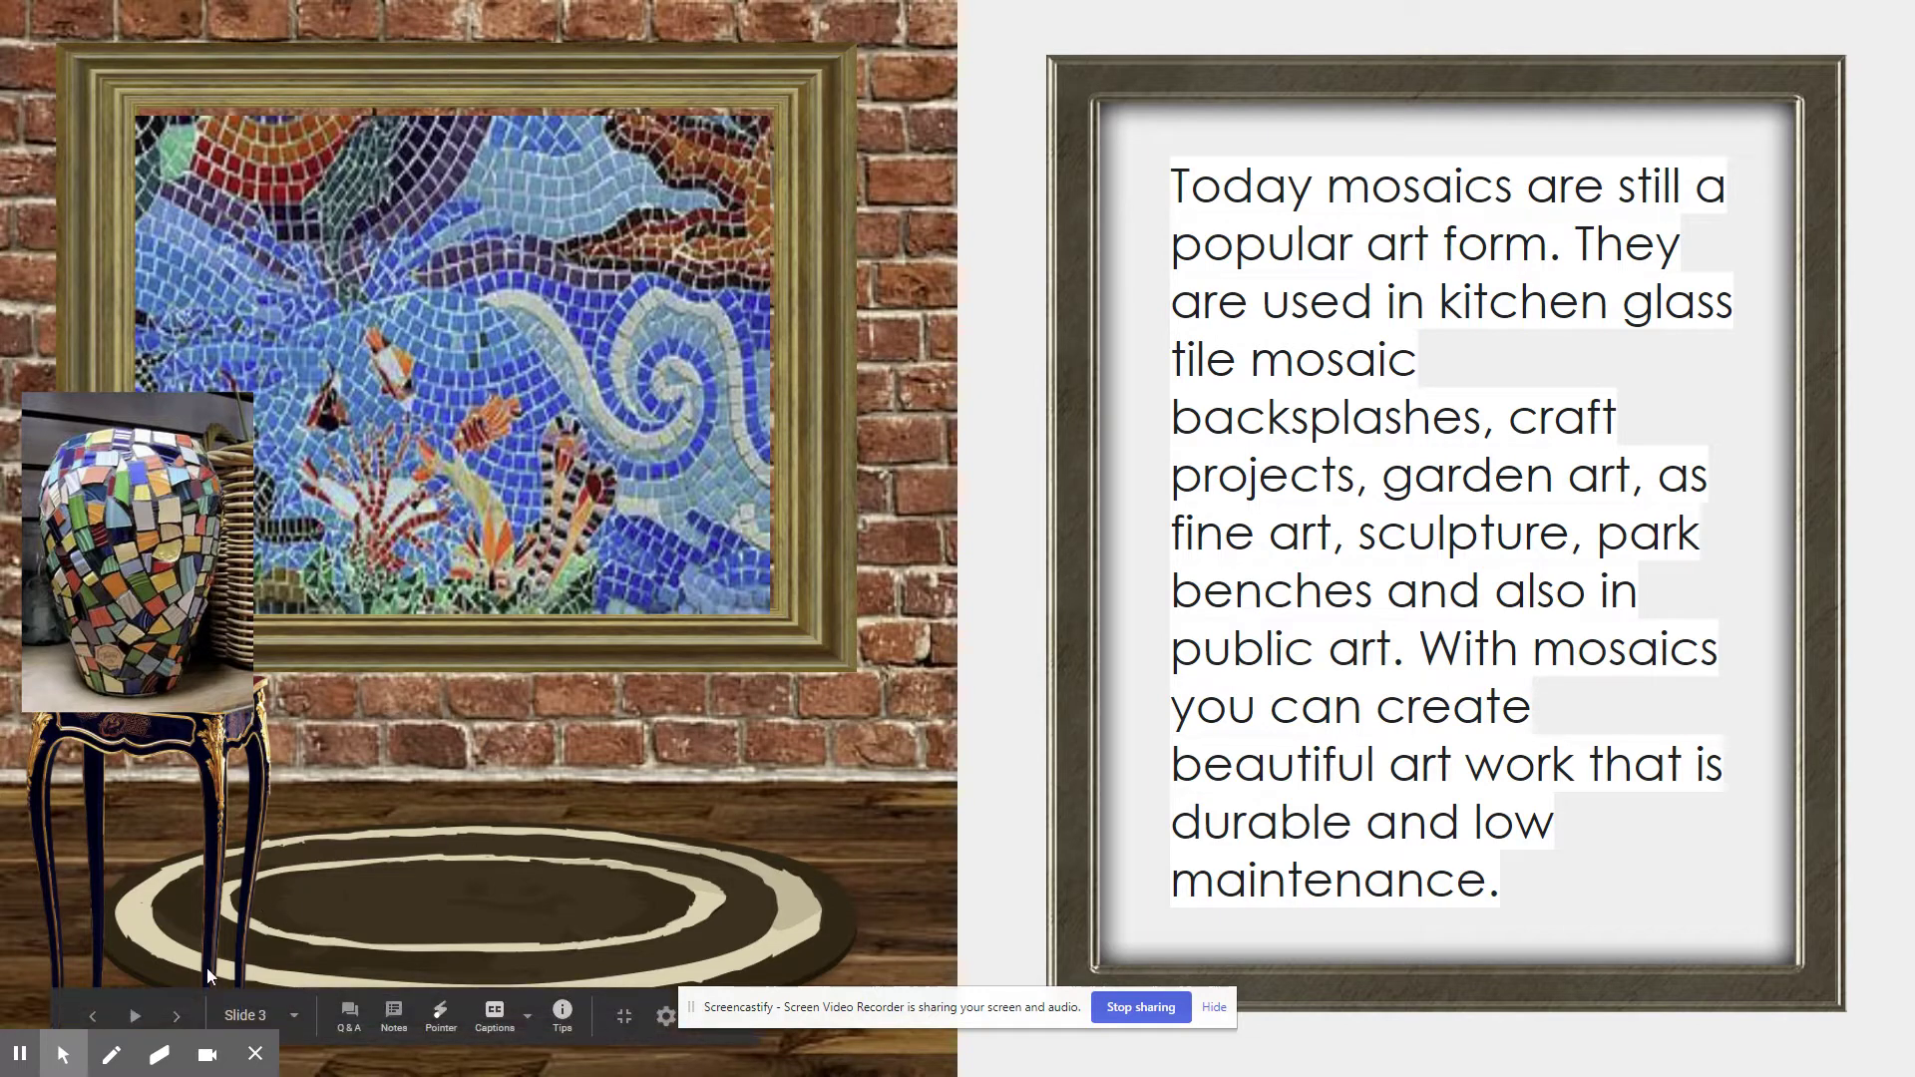
Step: Advance past the two-mosaic-pictures slide to the Positive Space and Negative Space slide
{"action": "left_click", "coordinate": [177, 1016]}
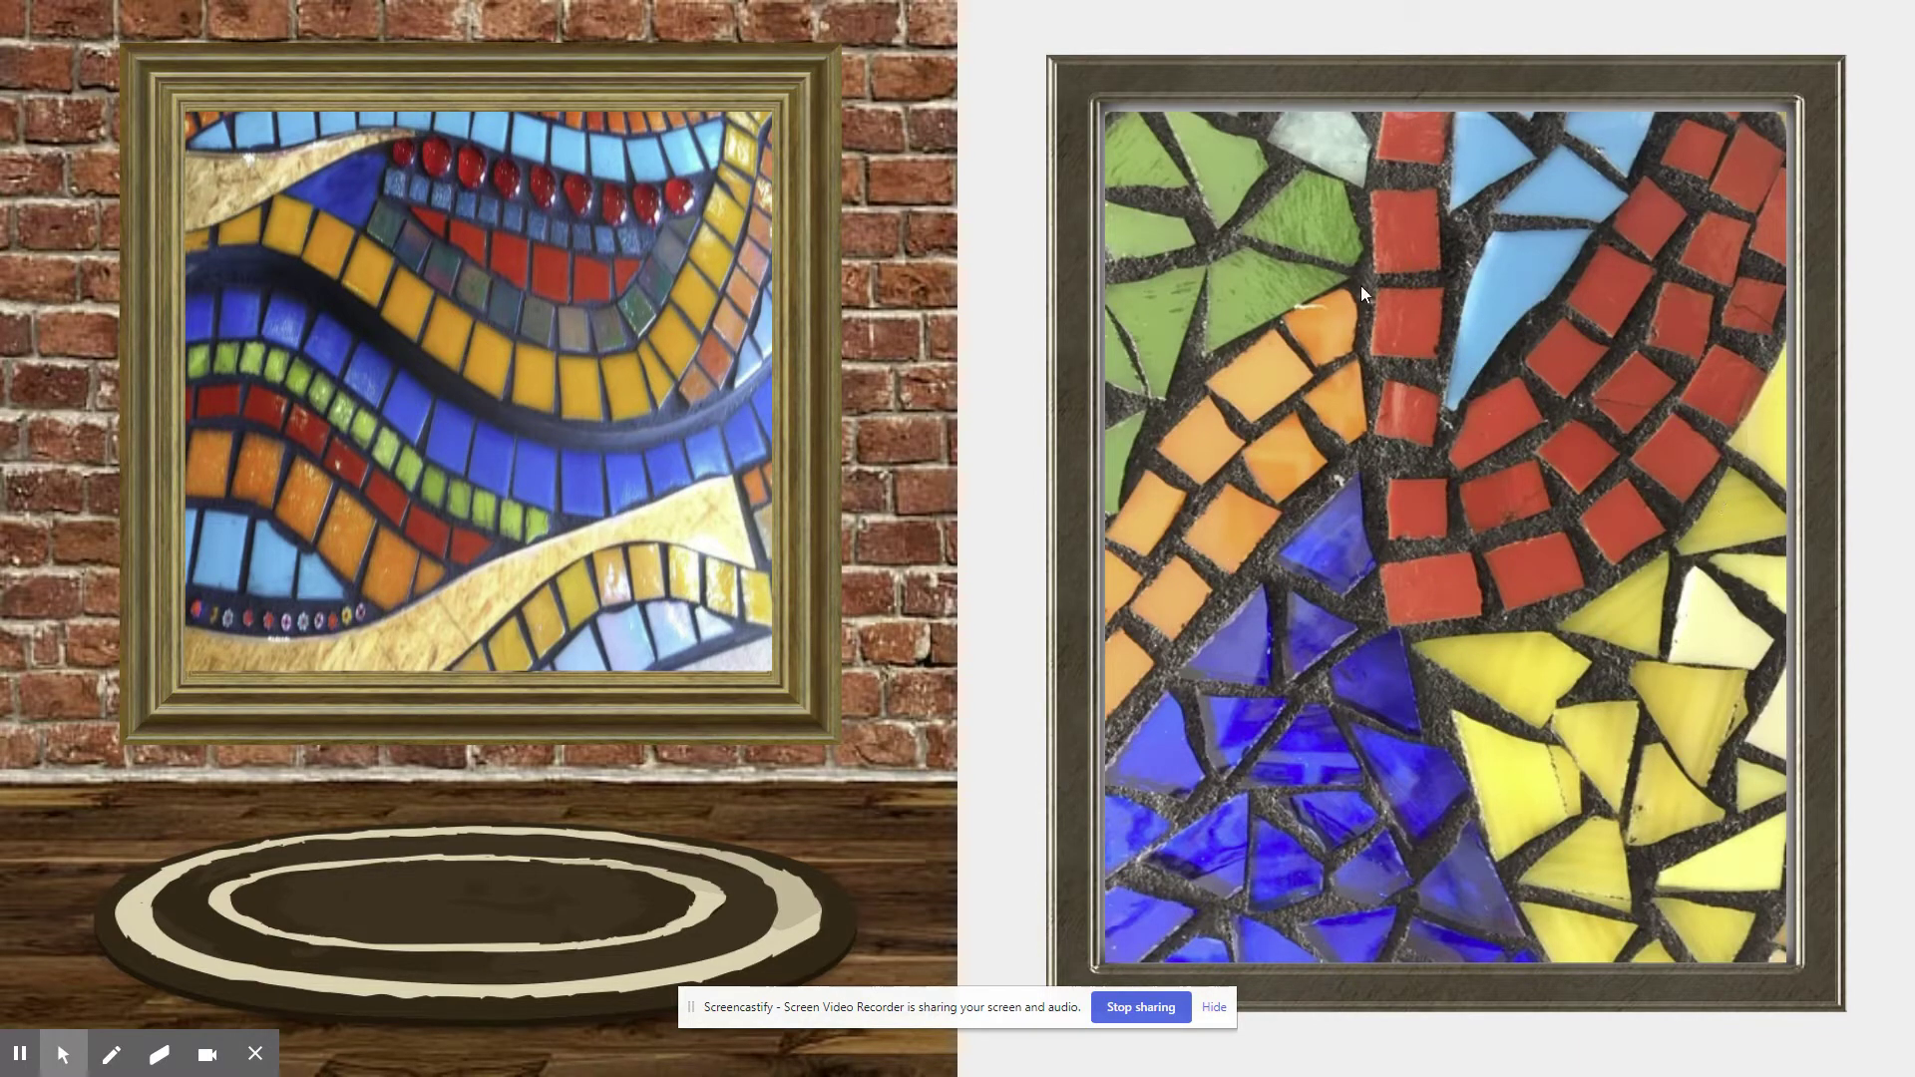
{"action": "mouse_move", "coordinate": [149, 1033]}
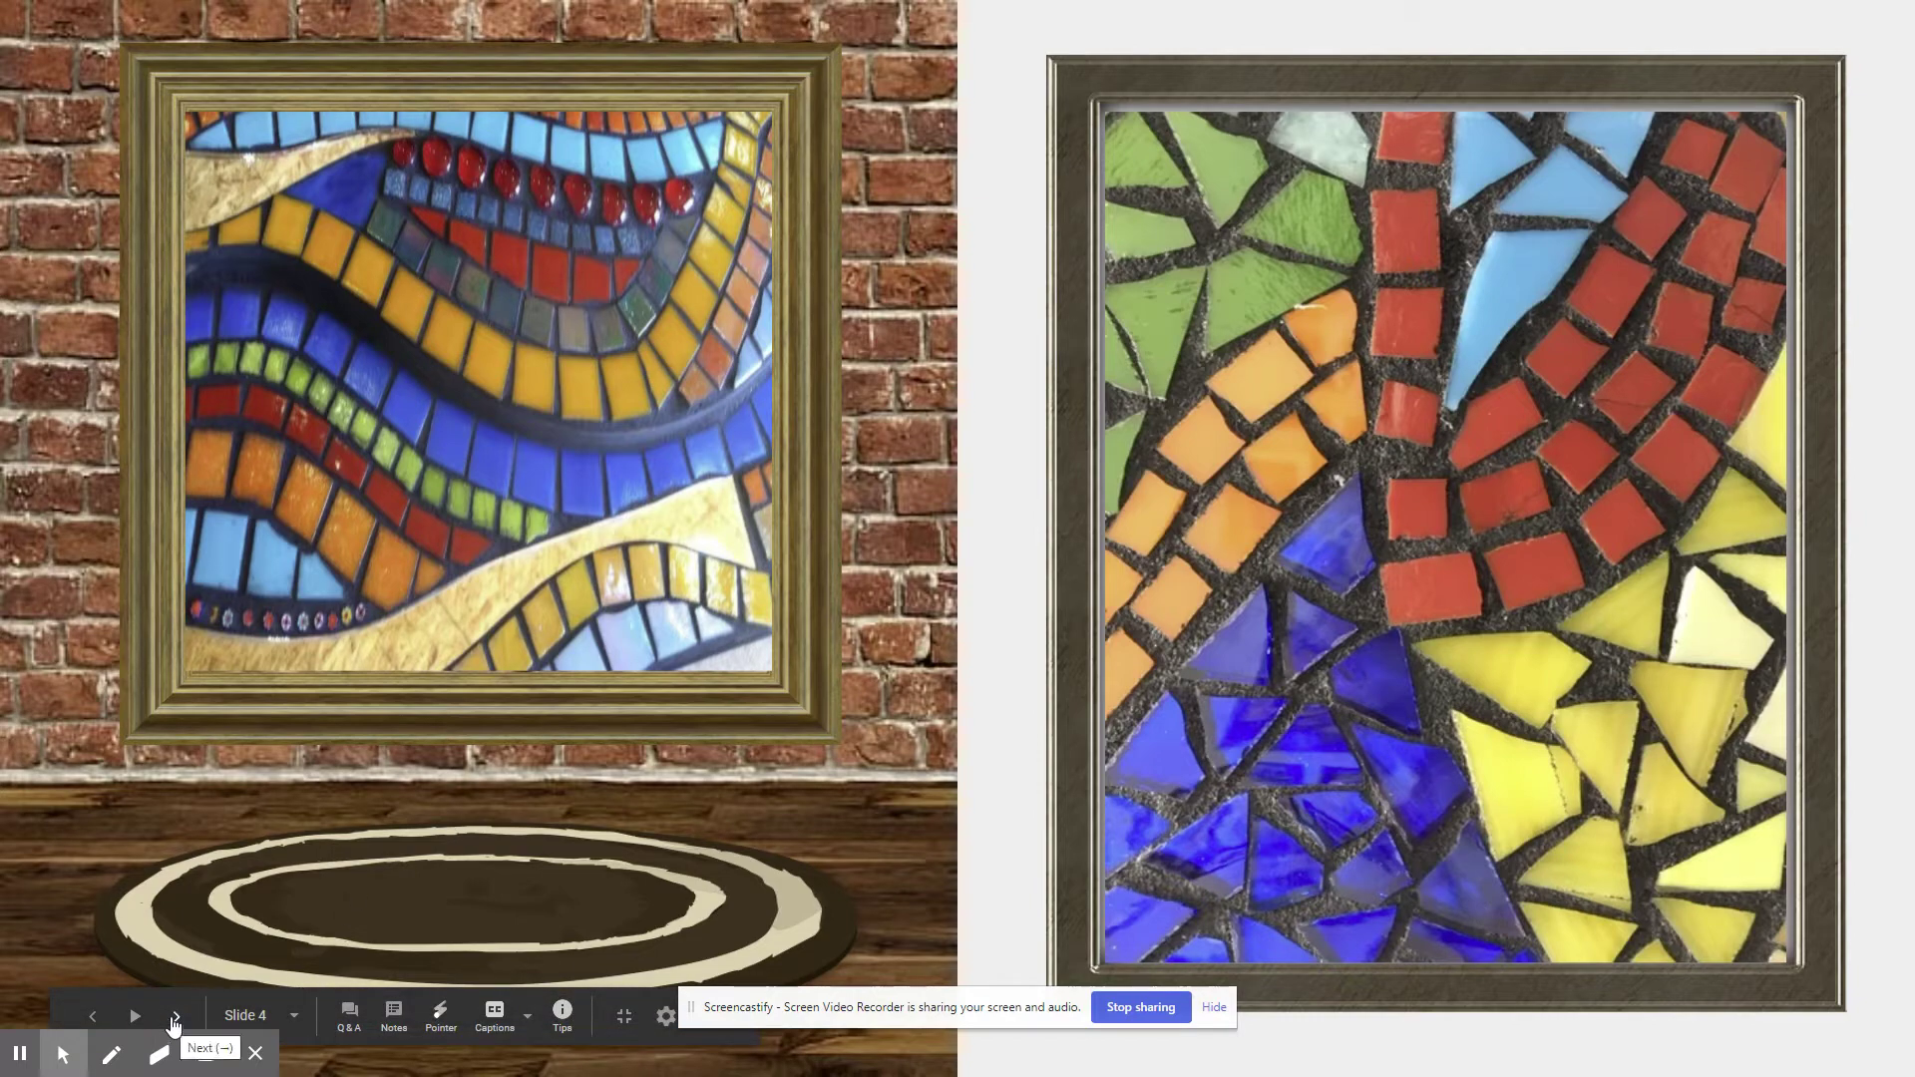
{"action": "left_click", "coordinate": [176, 1015]}
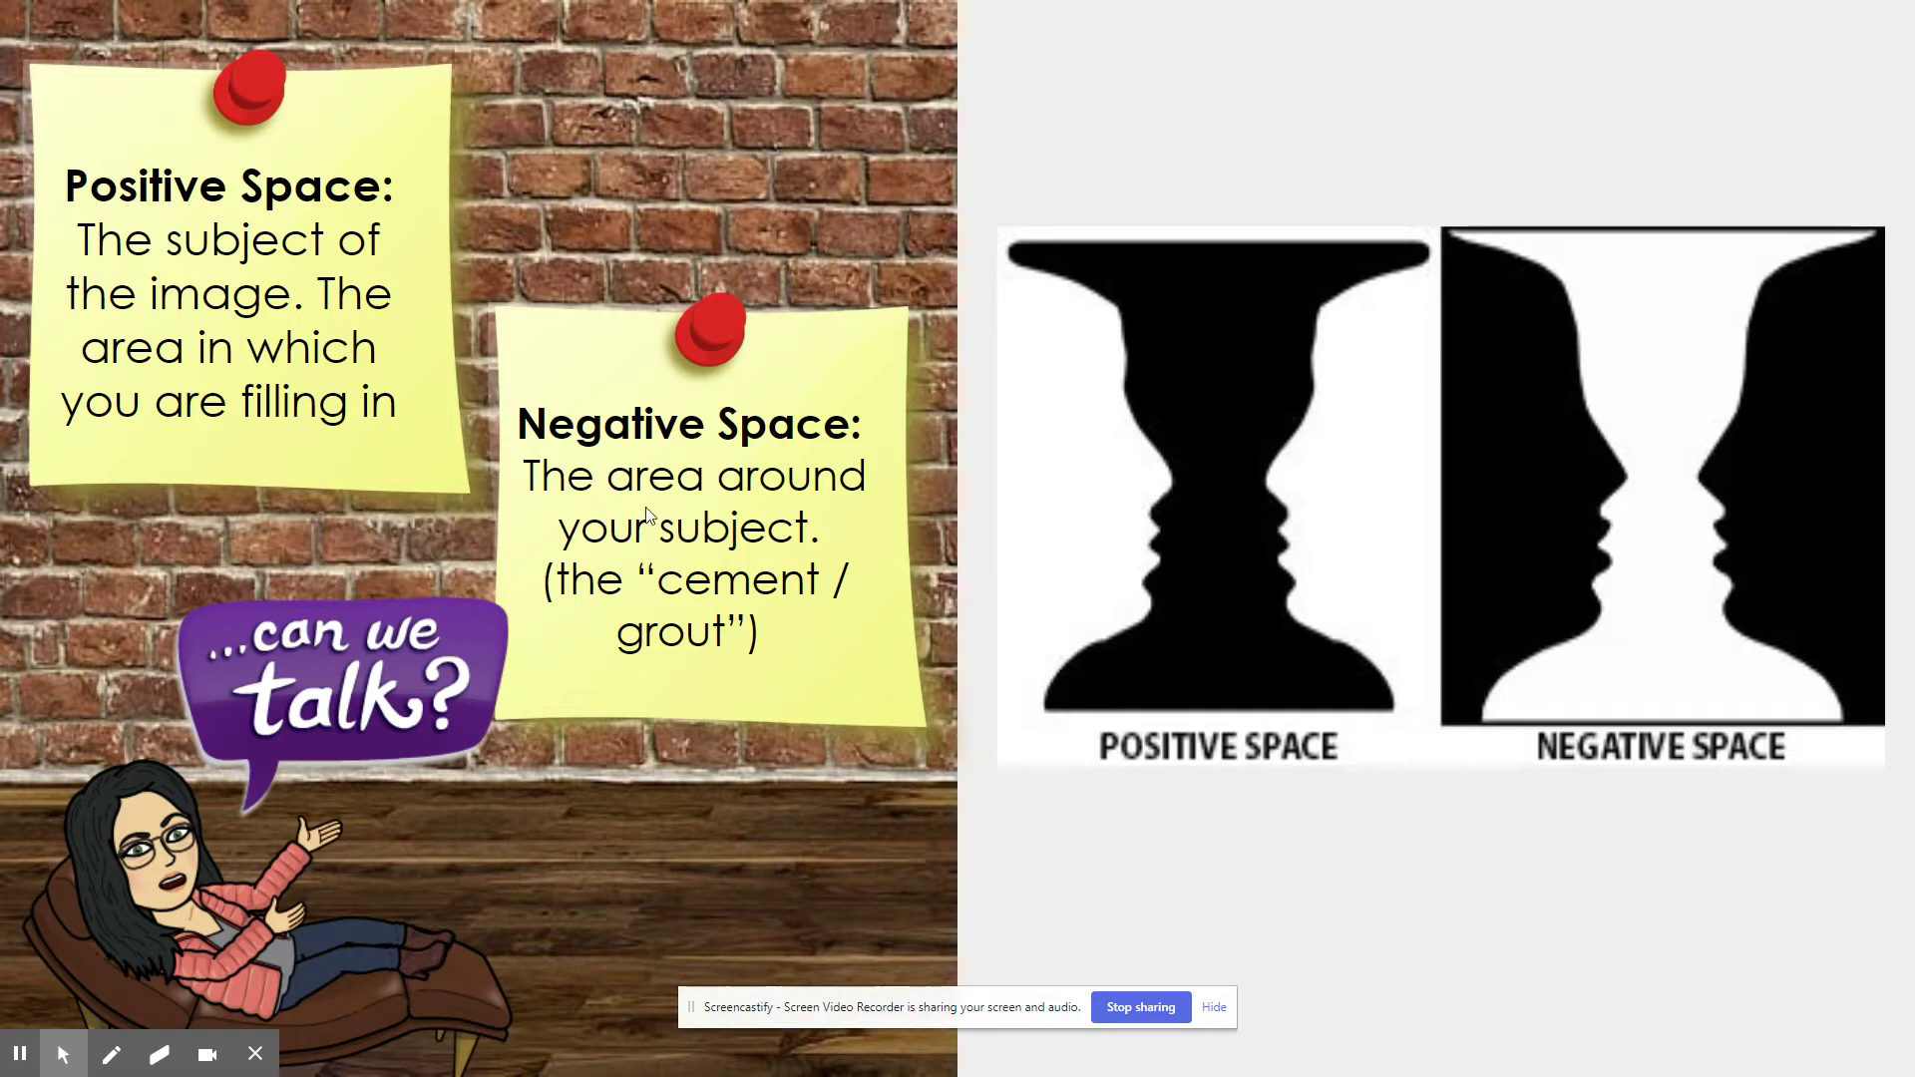
Step: Advance to slide 6, Student Examples with the taco and Spider-Man mosaics
{"action": "mouse_move", "coordinate": [183, 997]}
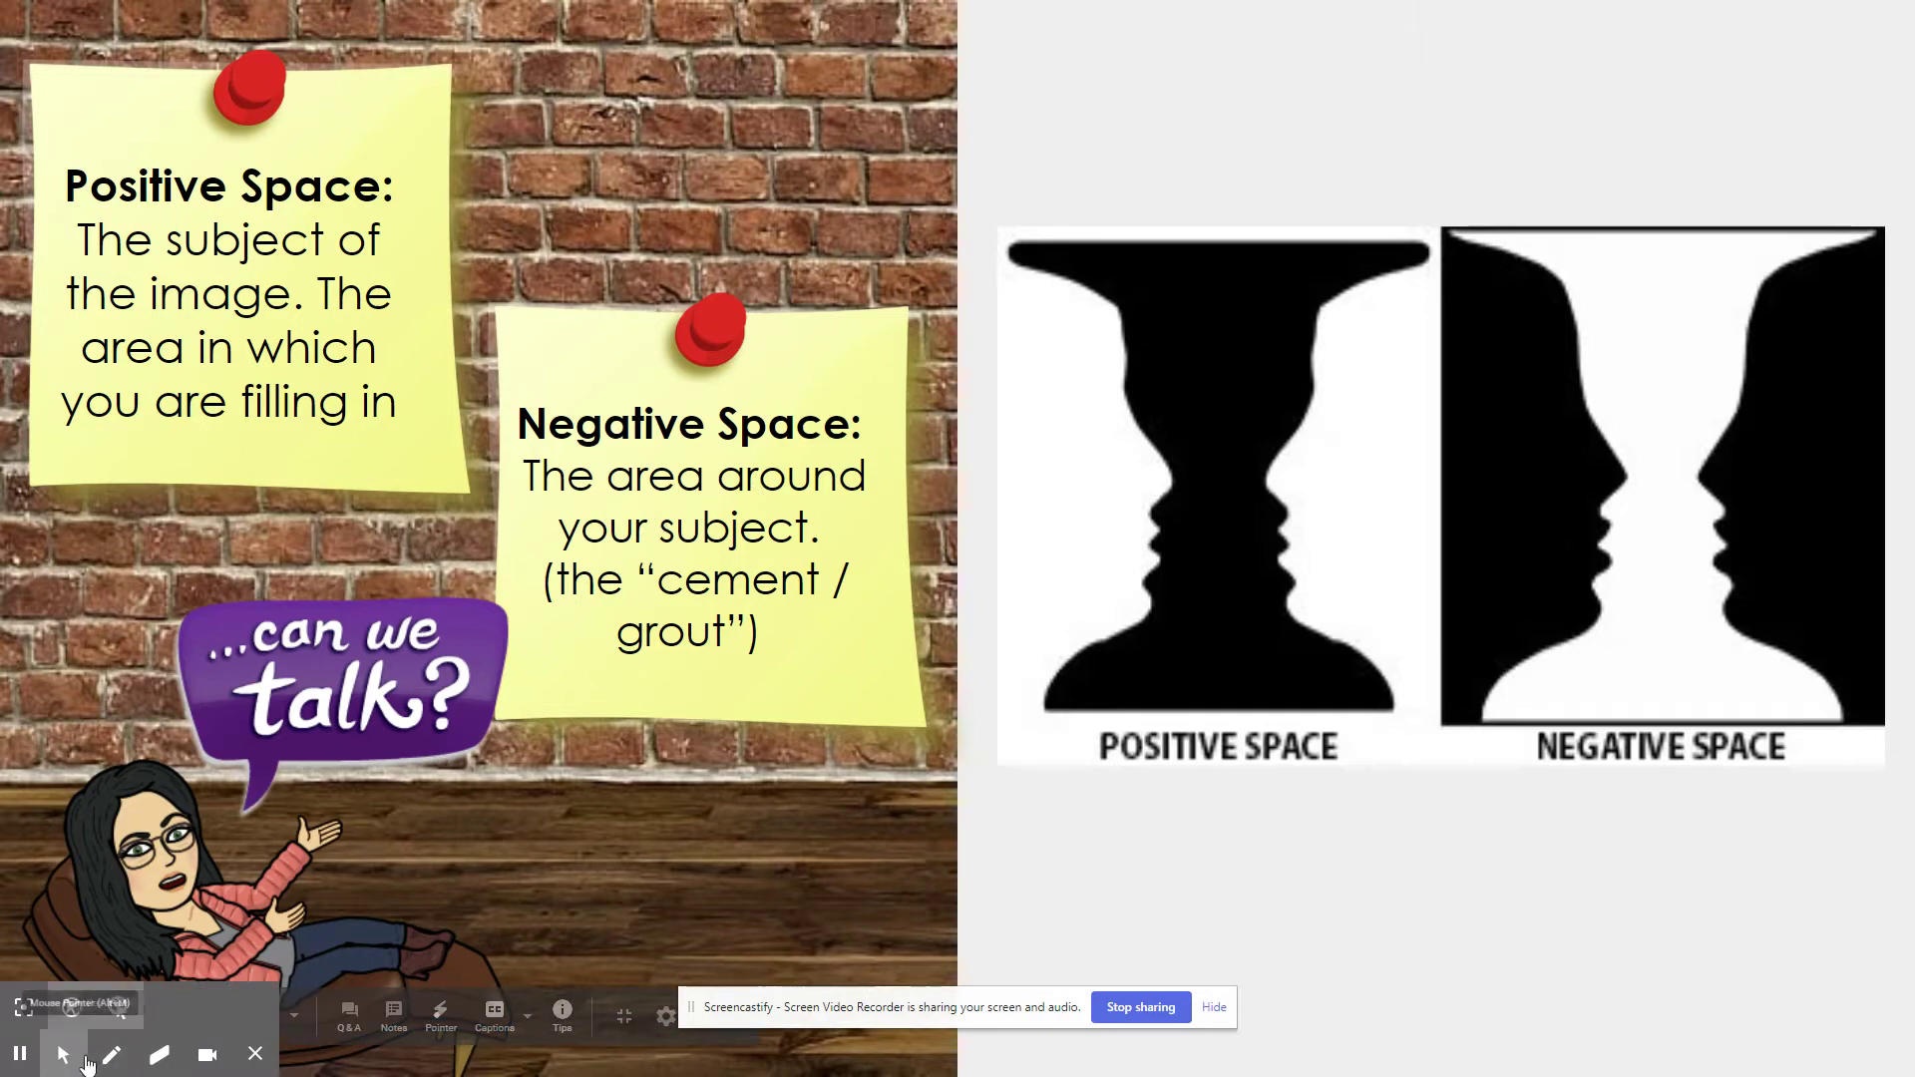
{"action": "left_click", "coordinate": [225, 930]}
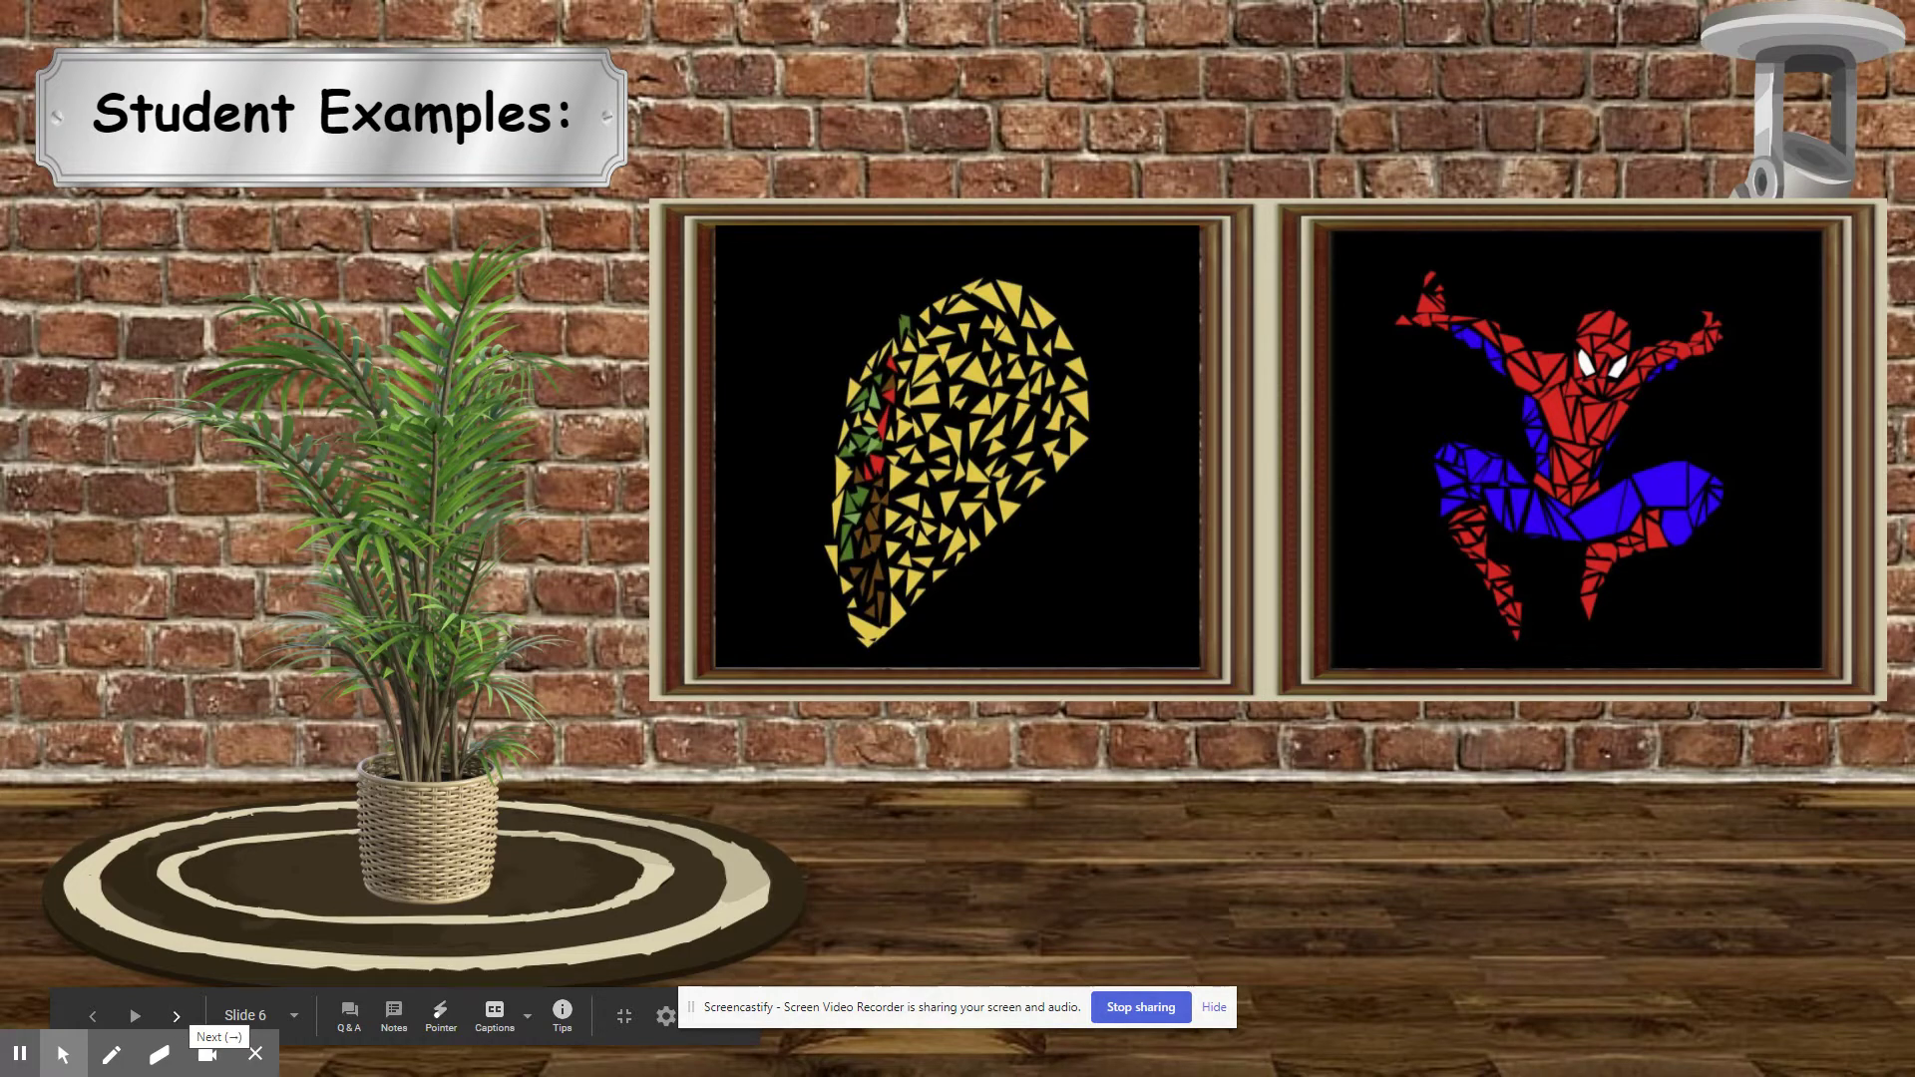
Step: Advance to slide 7, the gallery wall with owl and sunflower mosaics
{"action": "left_click", "coordinate": [176, 1015]}
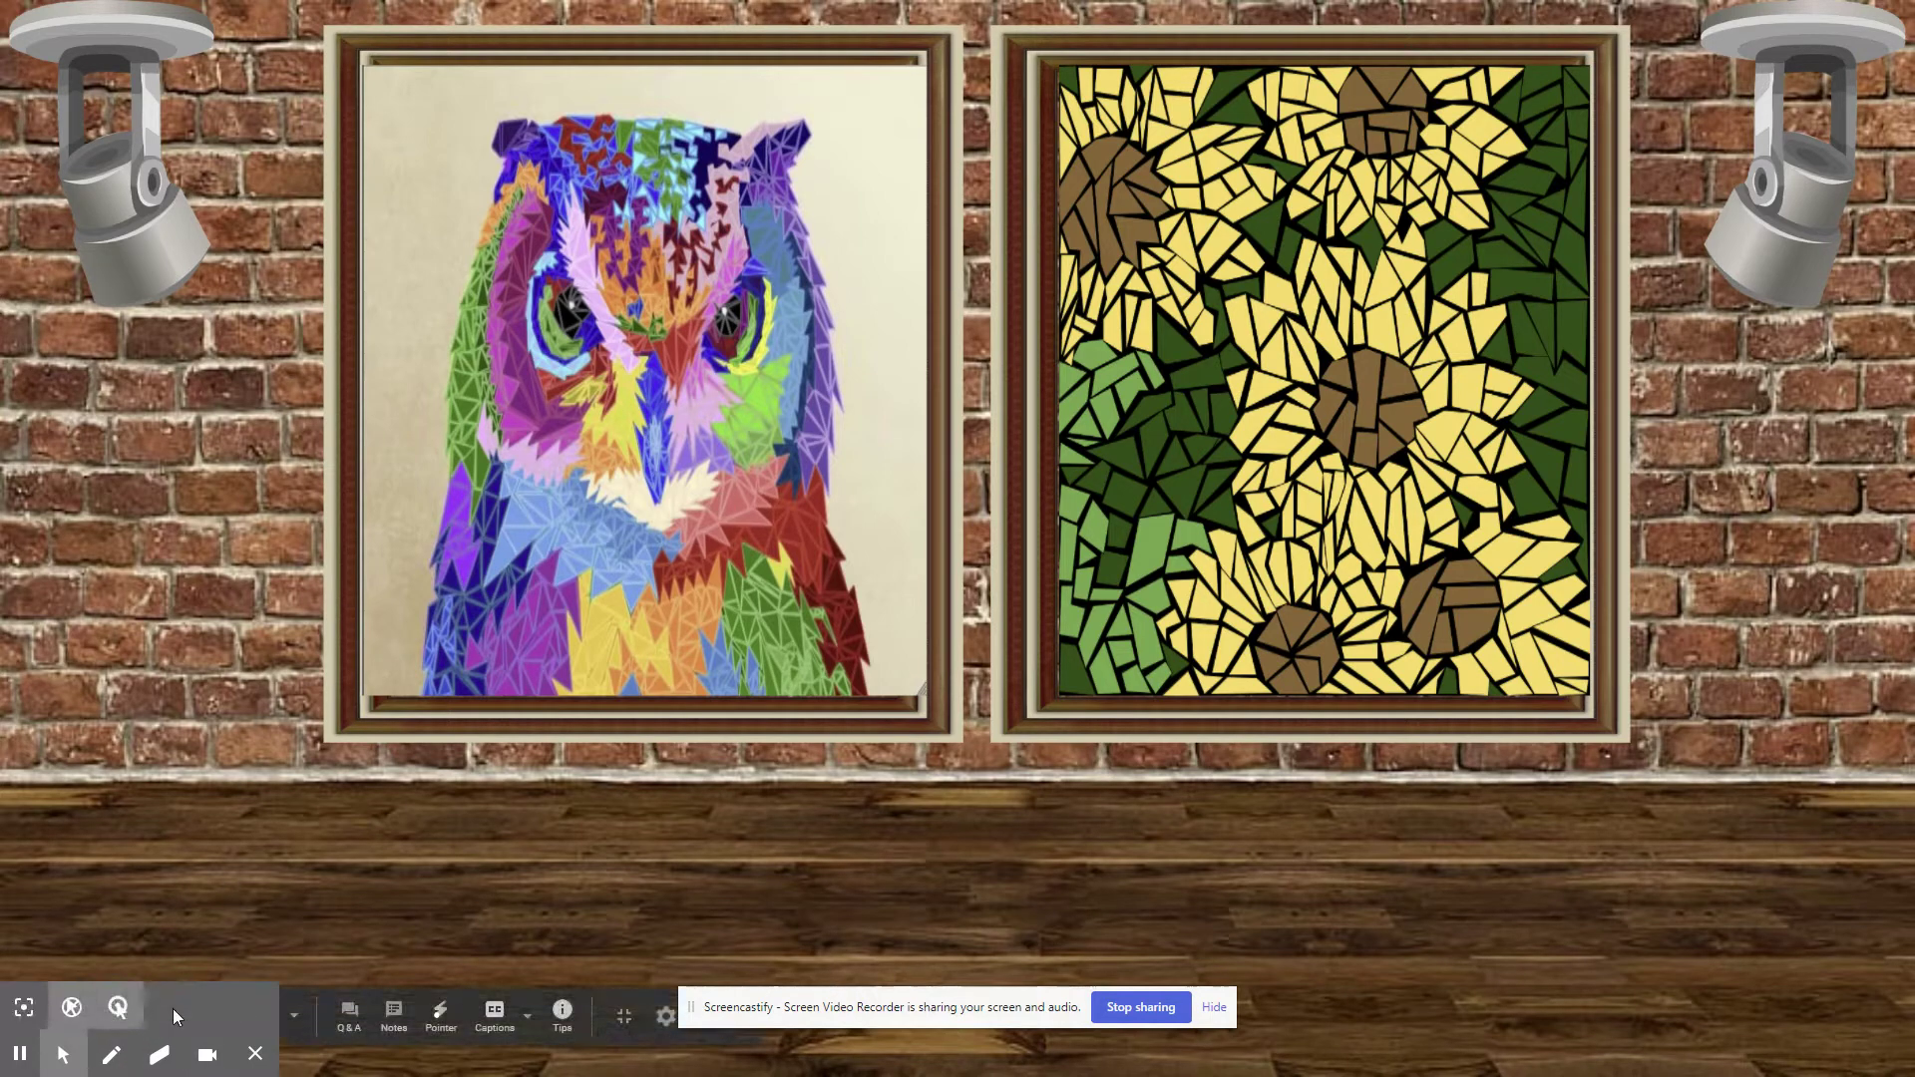
Step: Advance to slide 8 with the anime portrait and red Among Us crewmate mosaics
{"action": "left_click", "coordinate": [263, 908]}
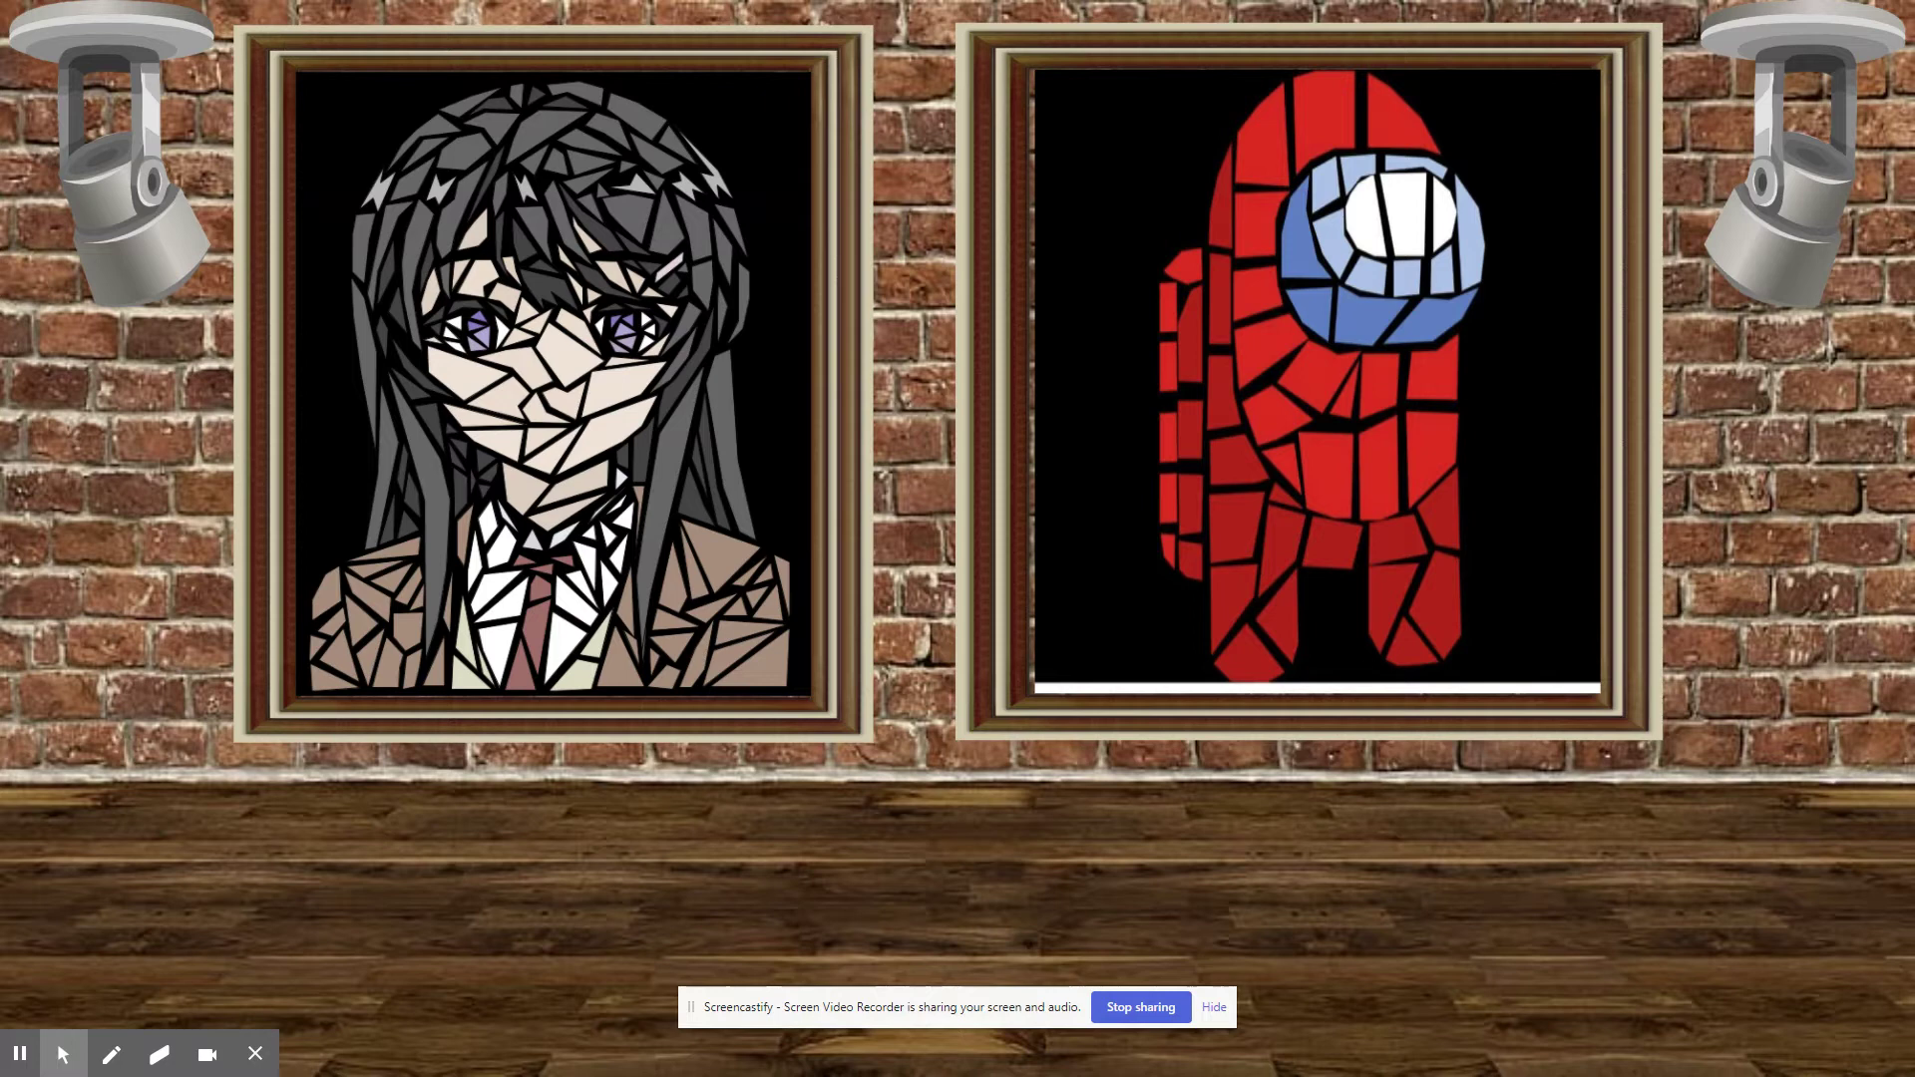
{"action": "mouse_move", "coordinate": [273, 933]}
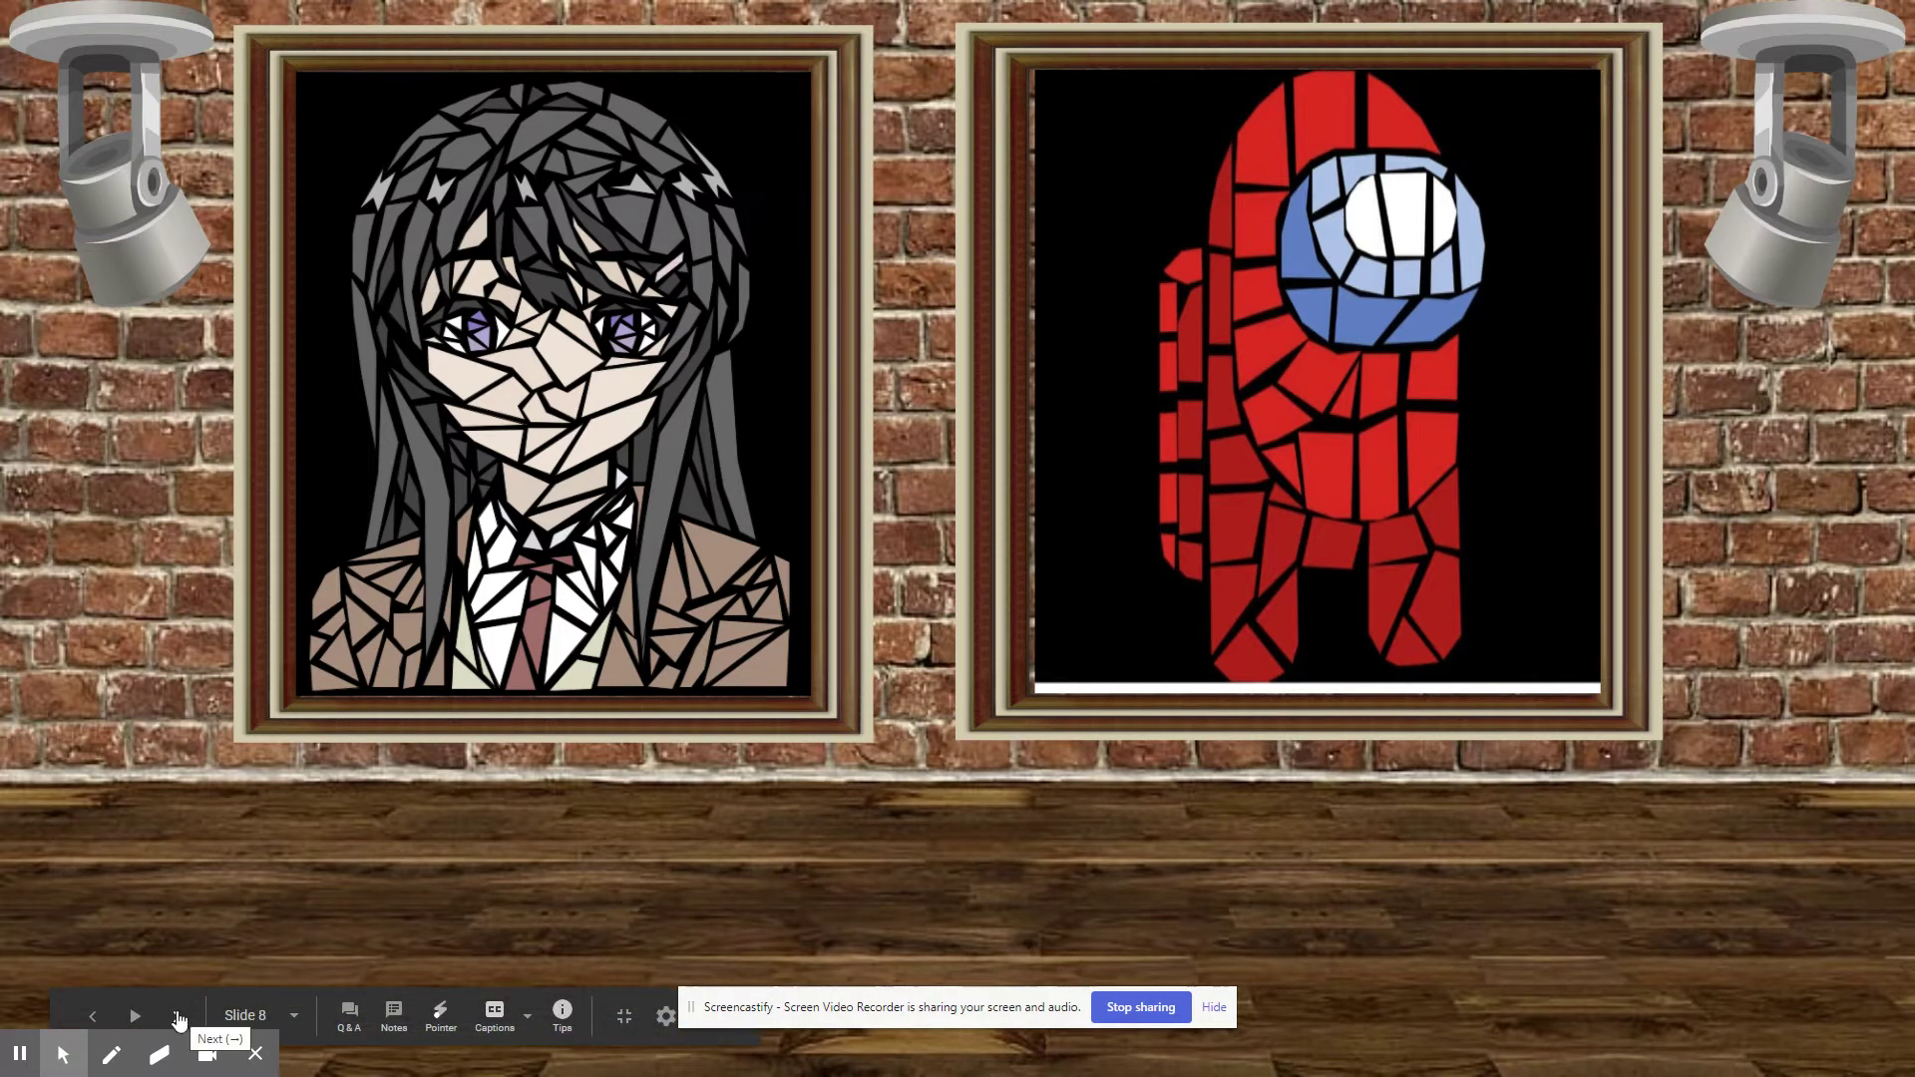
Step: Play the next animation so the brown couch appears below the mosaics
{"action": "left_click", "coordinate": [179, 1017]}
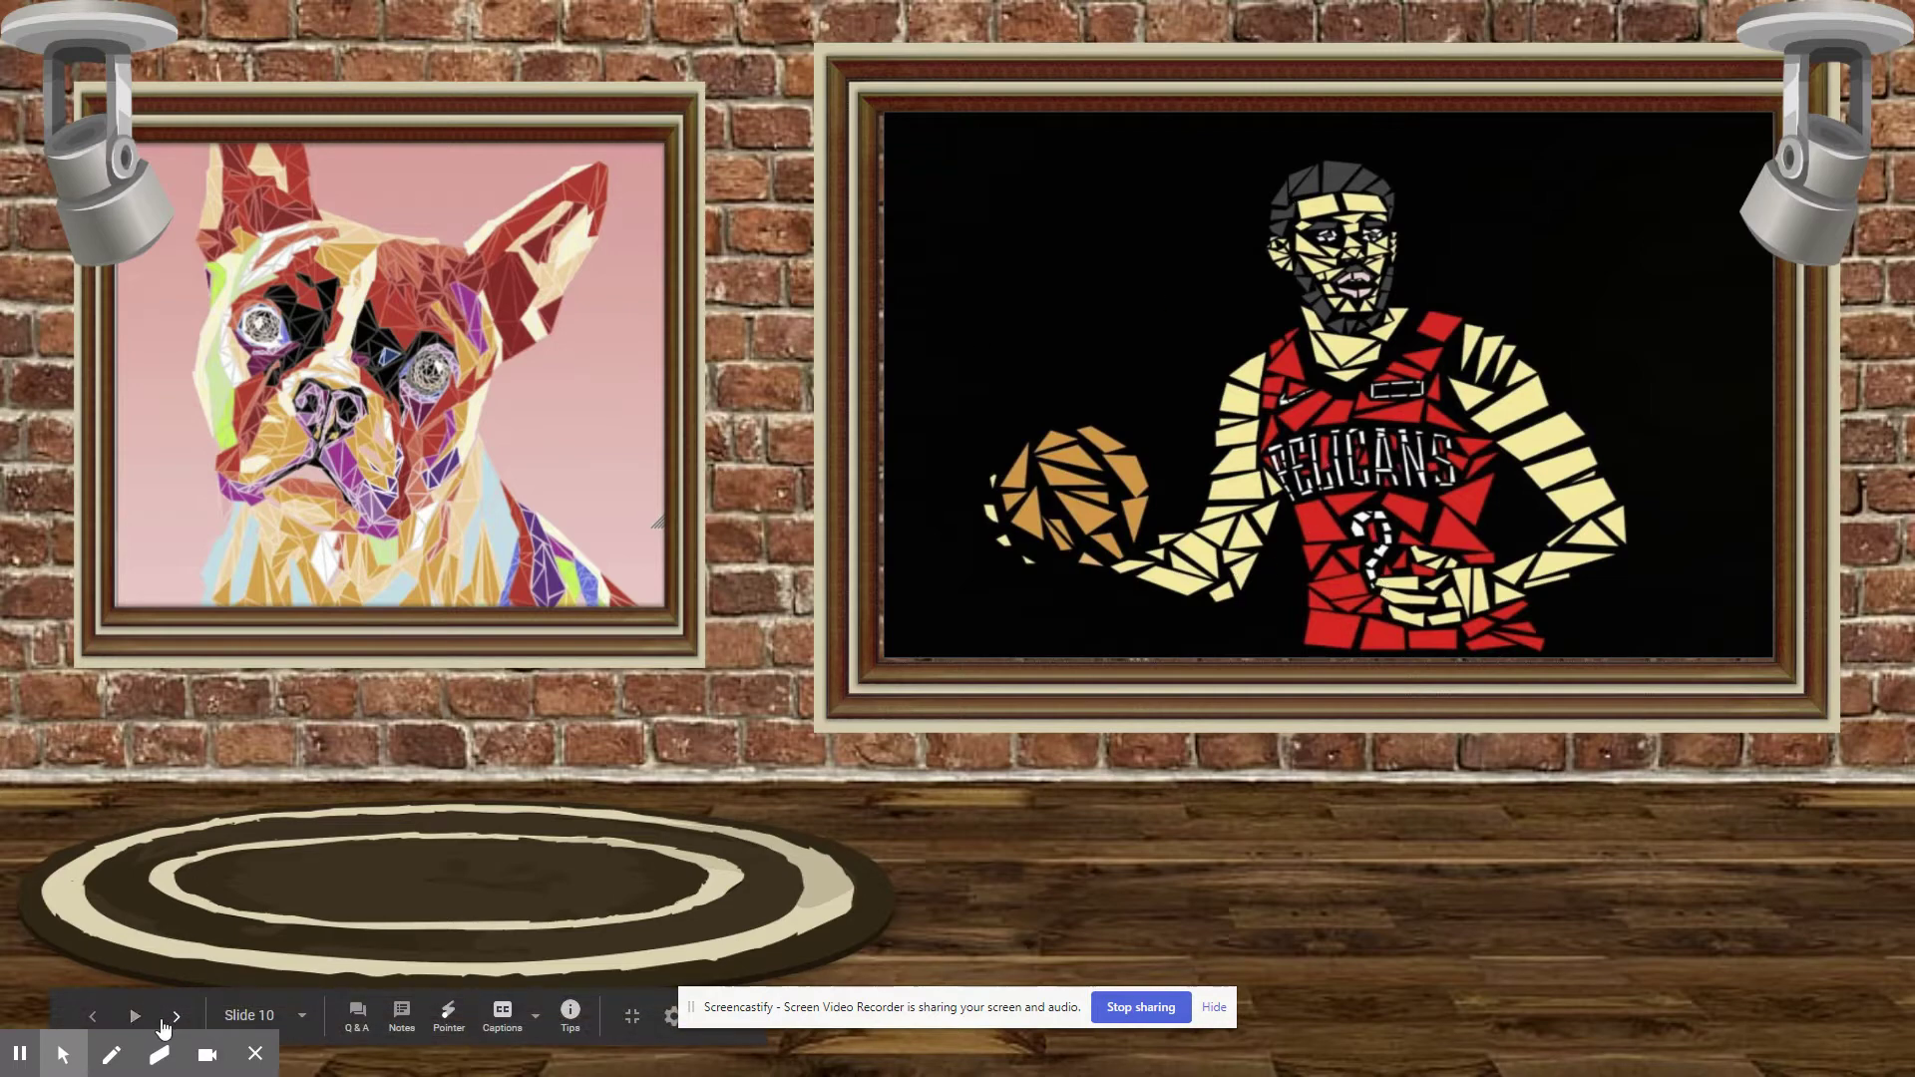
Step: Advance to slide 11 with the Captain America shield, bespectacled boy and Winnie the Pooh mosaics
{"action": "left_click", "coordinate": [174, 1015]}
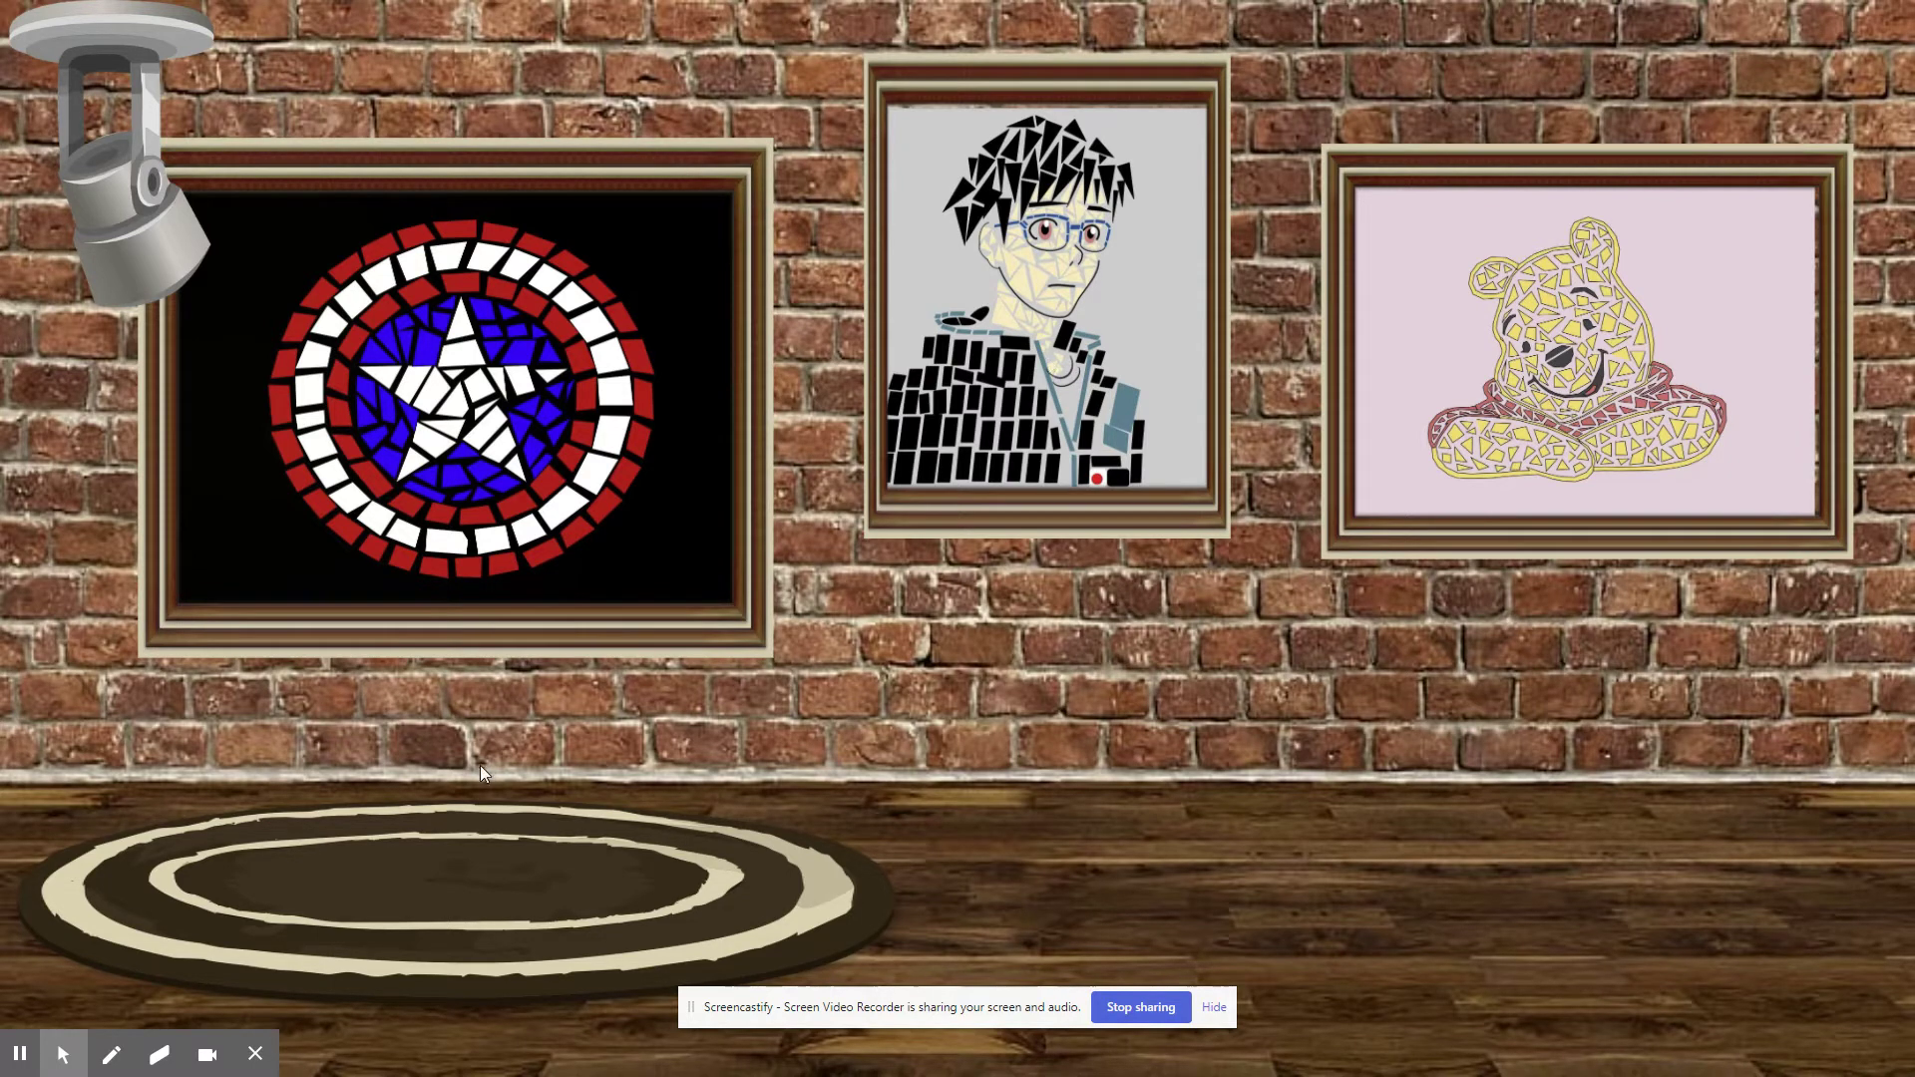
{"action": "mouse_move", "coordinate": [175, 961]}
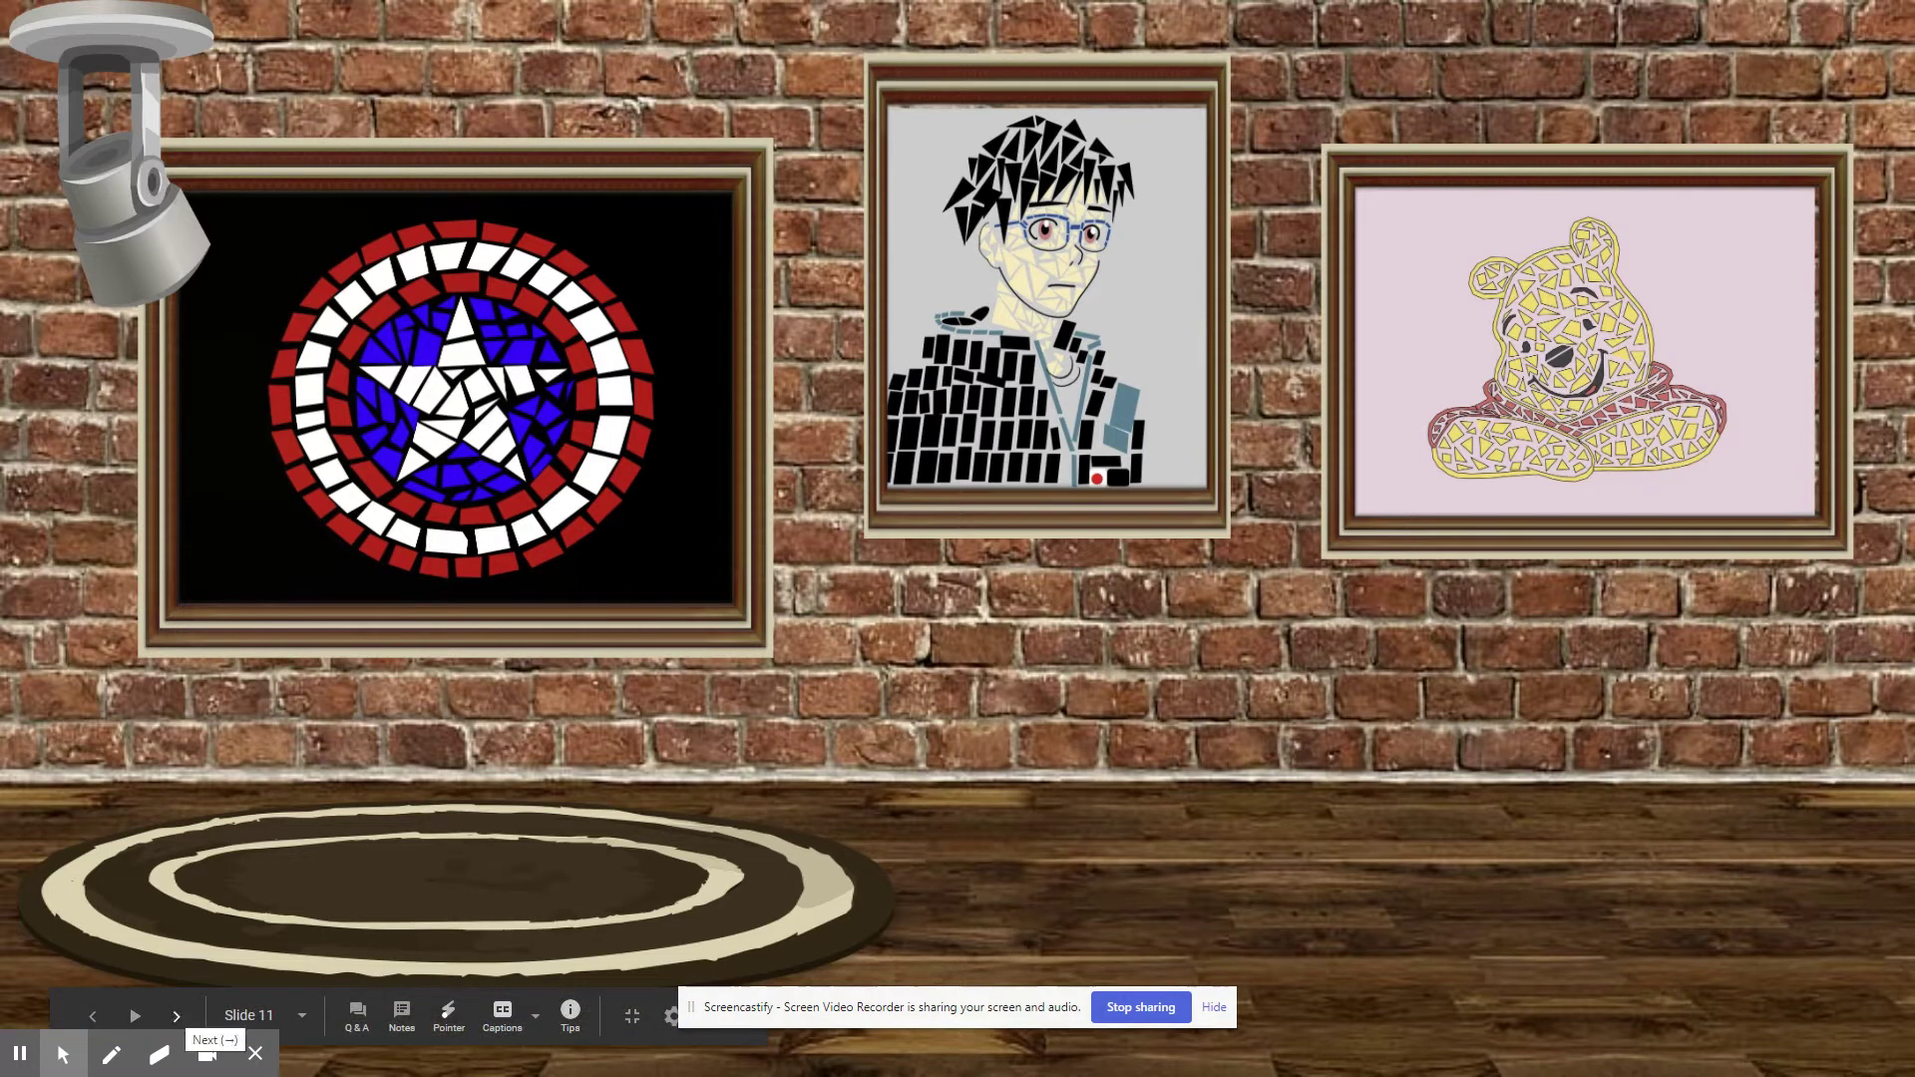
Step: Advance past the RBG portrait slide to the Xbox controller, horse and tiger gallery
{"action": "left_click", "coordinate": [176, 1016]}
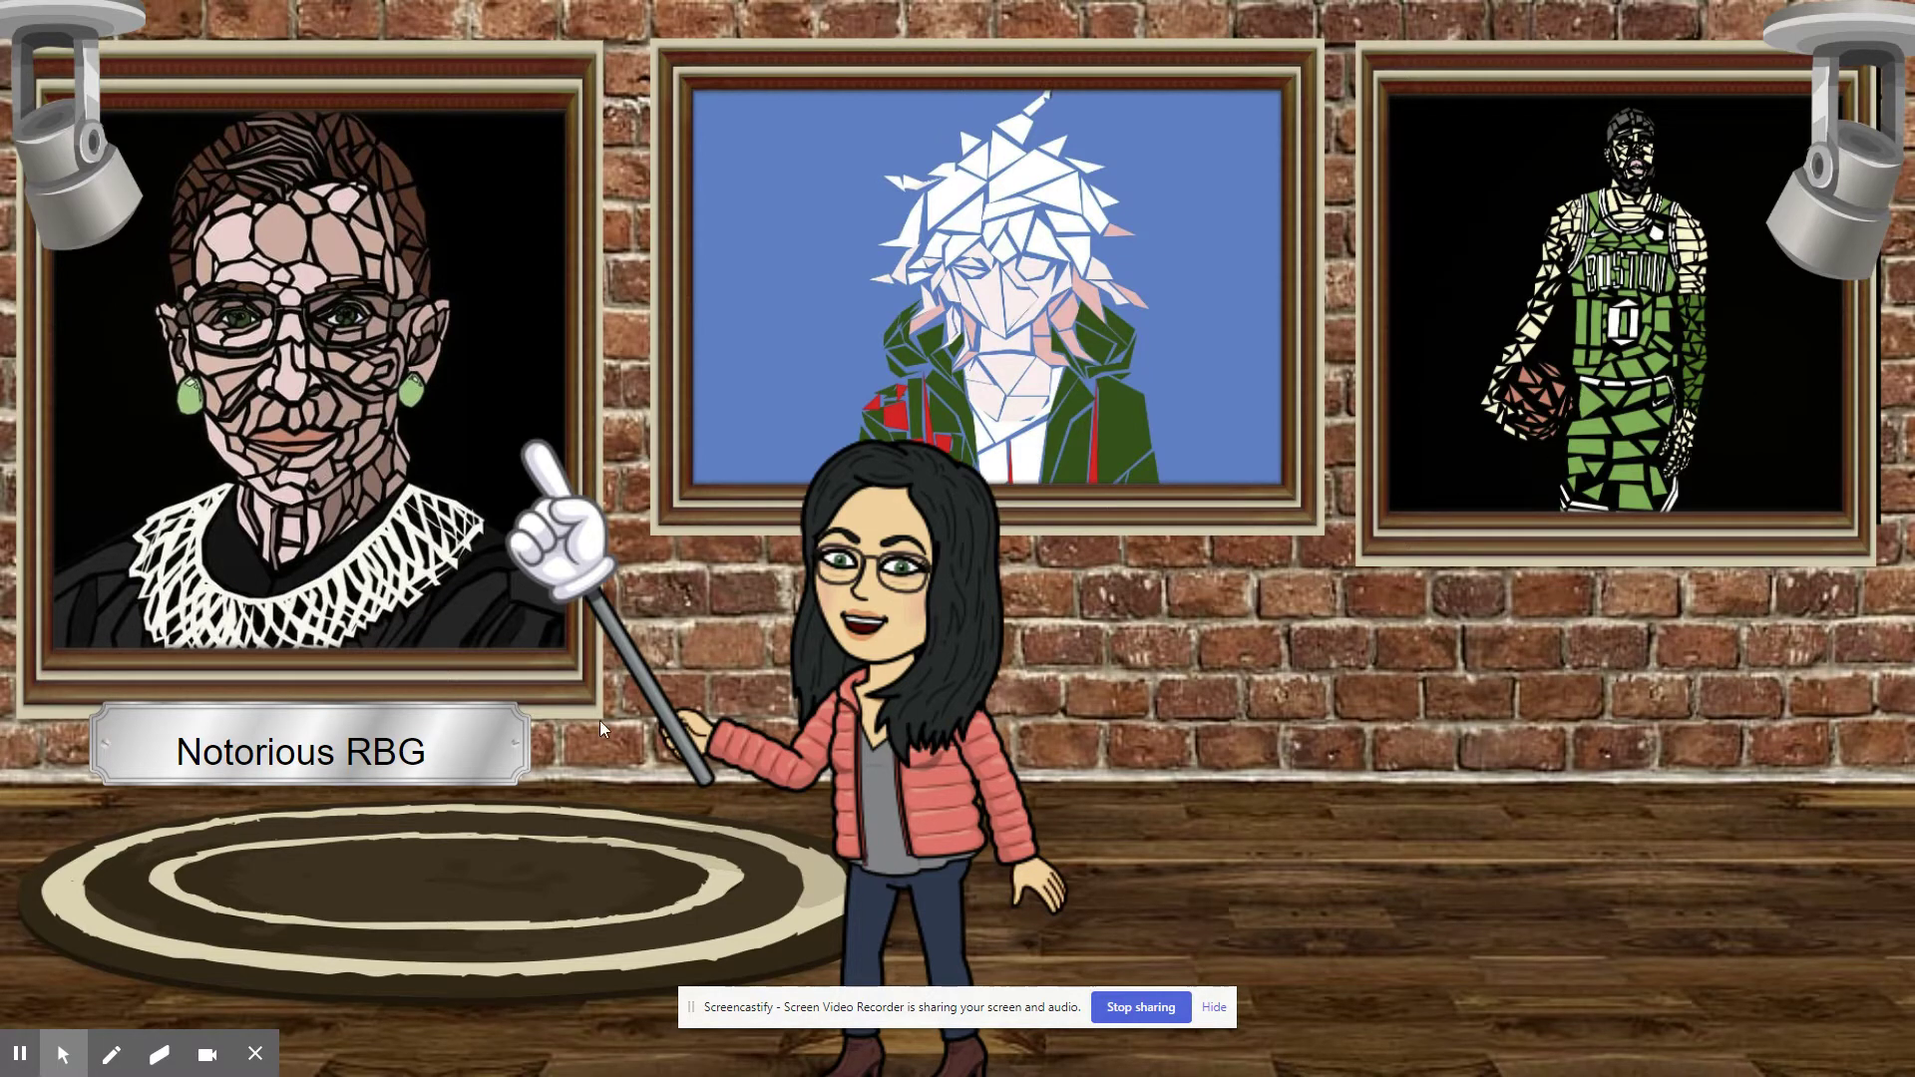
{"action": "mouse_move", "coordinate": [233, 982]}
{"action": "left_click", "coordinate": [179, 1017]}
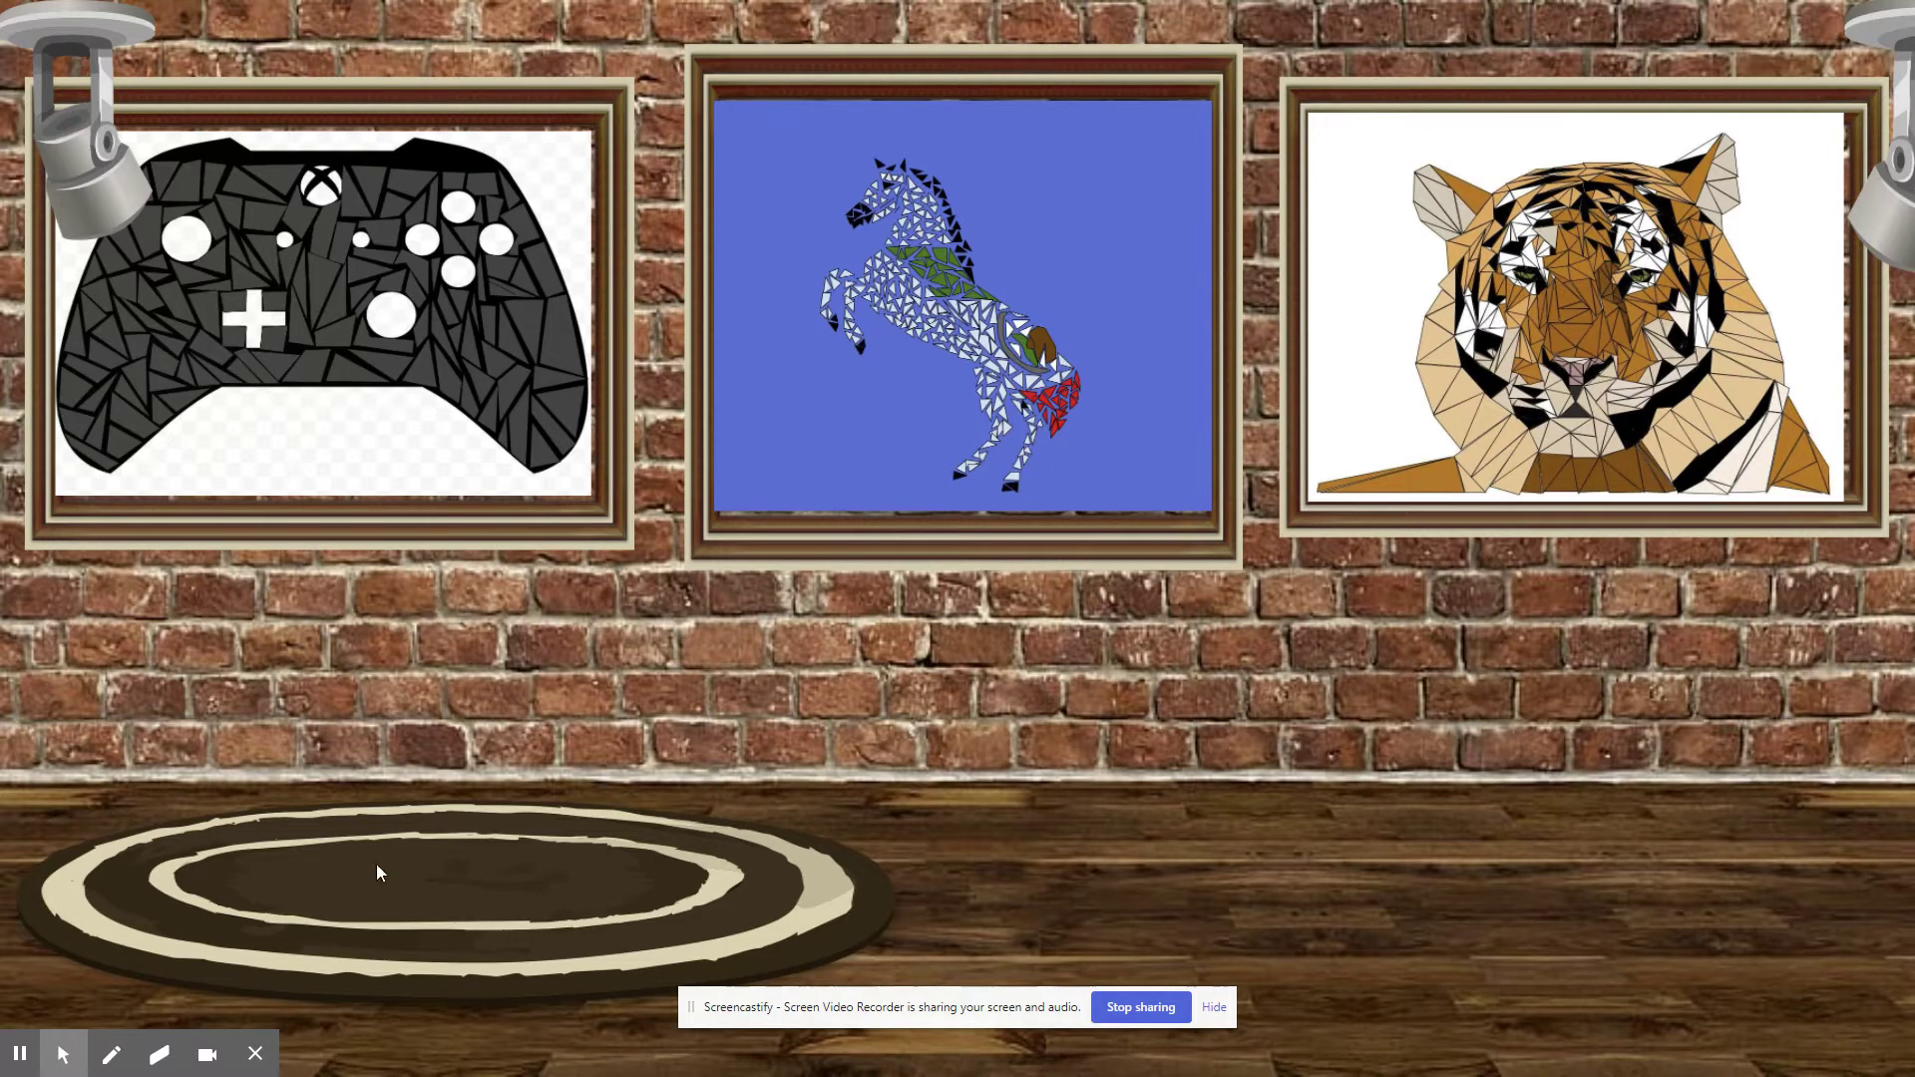
Step: Bring up the presenter toolbar on the controller, horse and tiger gallery slide
{"action": "mouse_move", "coordinate": [192, 1001]}
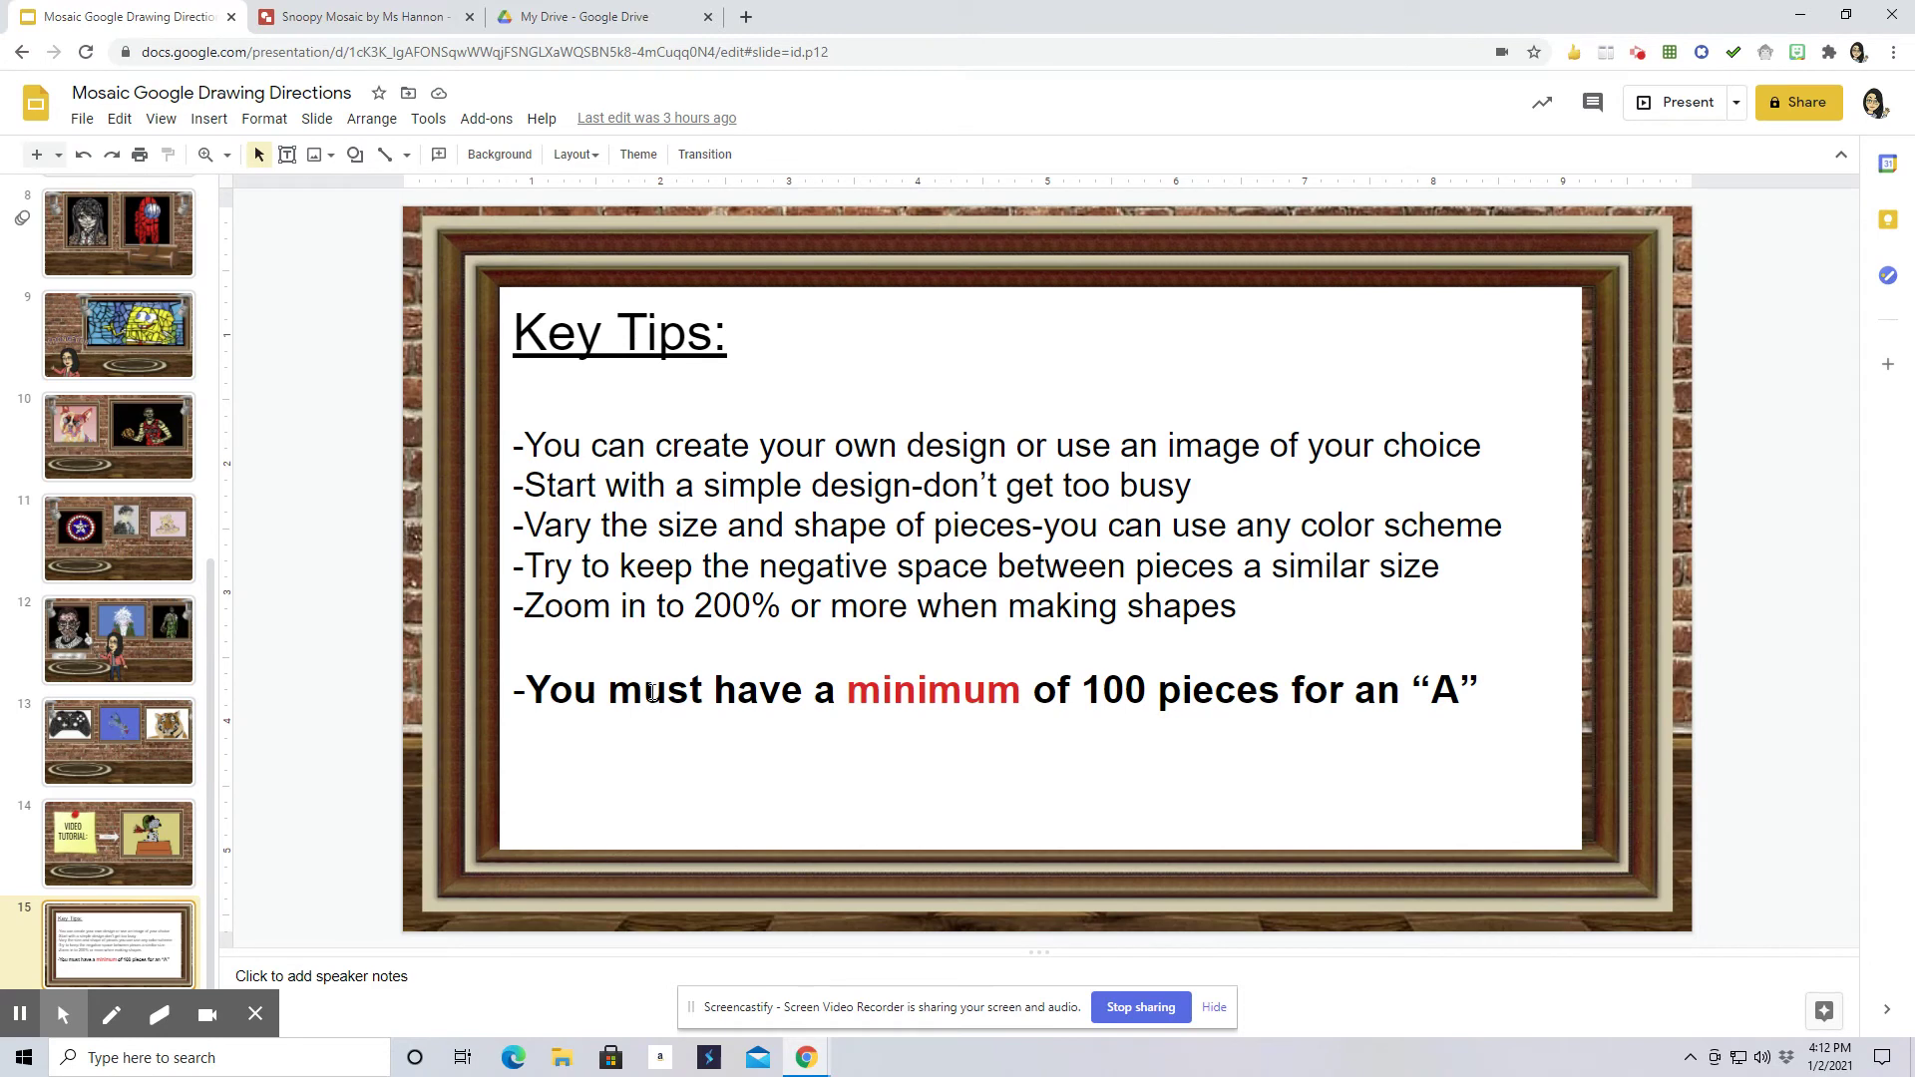
Step: In a new browser tab, go to Google Drive and create a new Google Drawing
{"action": "left_click", "coordinate": [747, 17]}
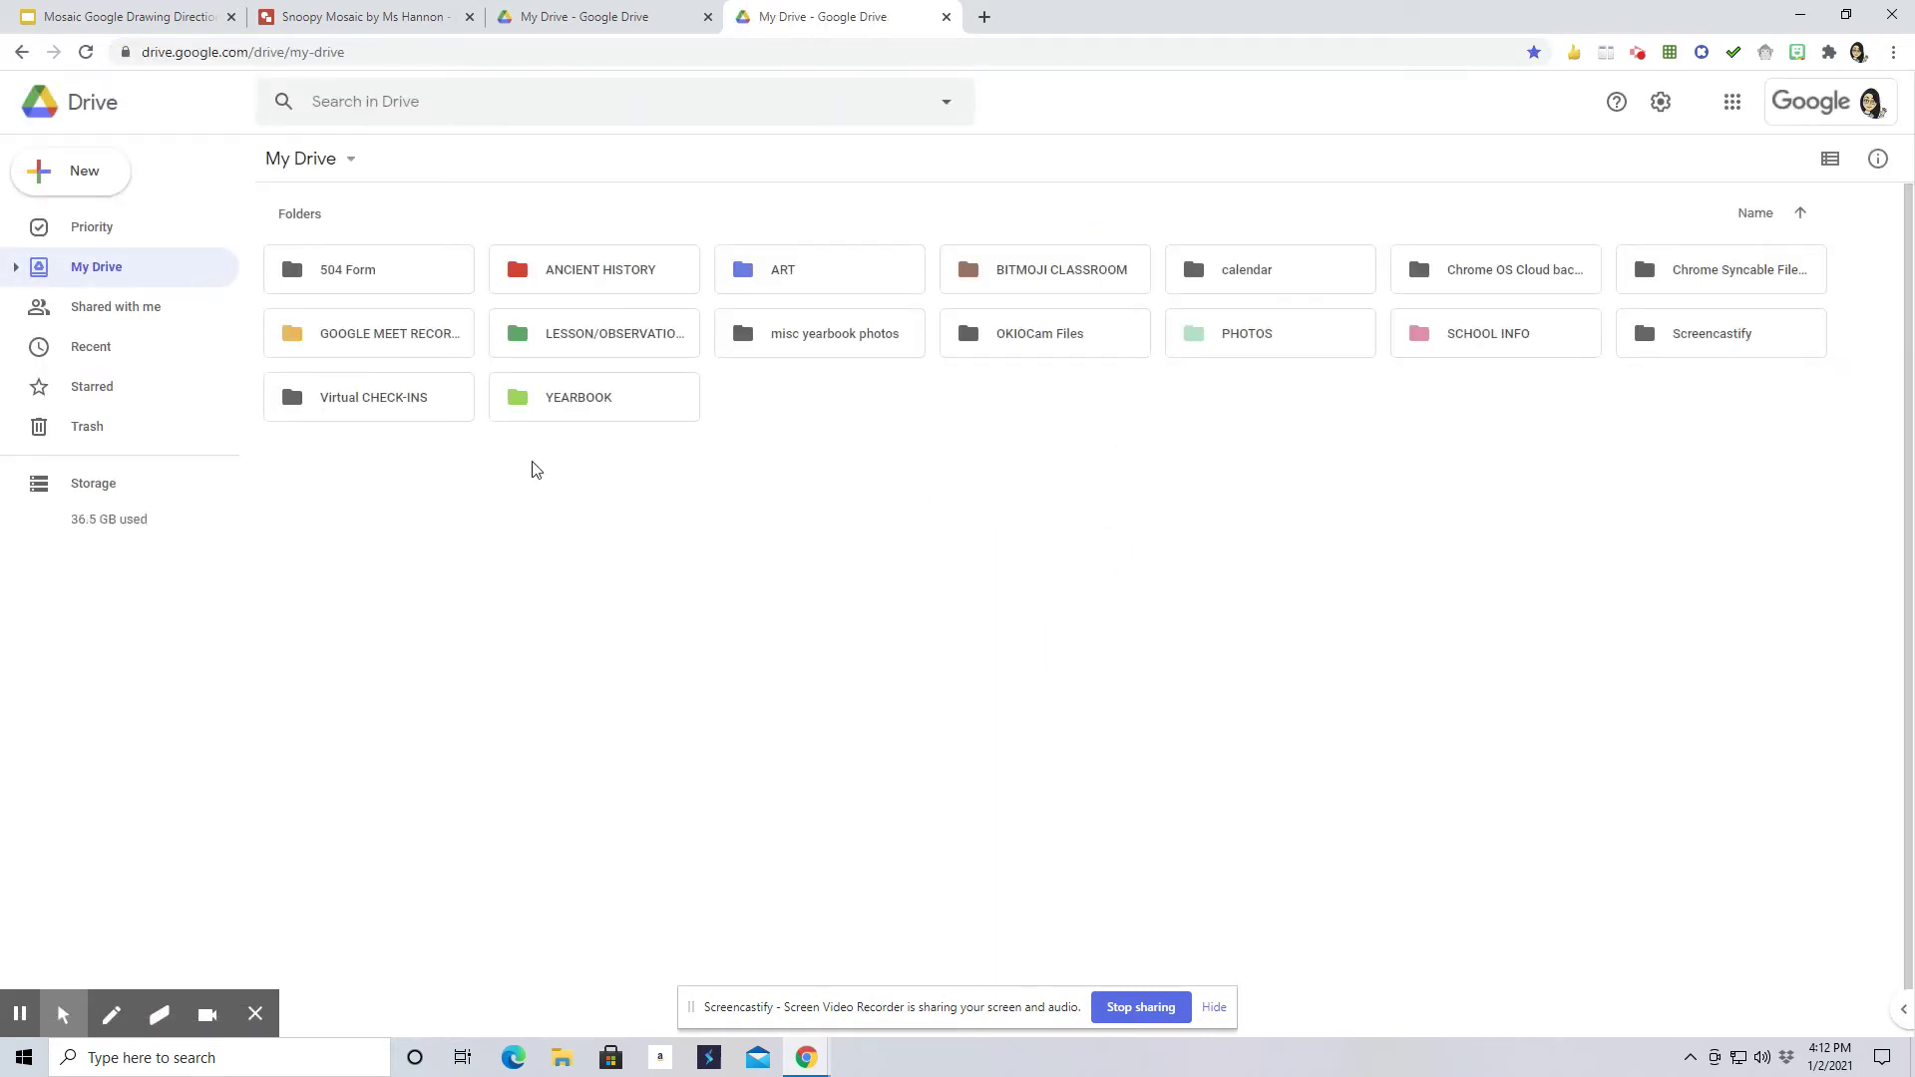
{"action": "left_click", "coordinate": [118, 236]}
{"action": "left_click", "coordinate": [64, 177]}
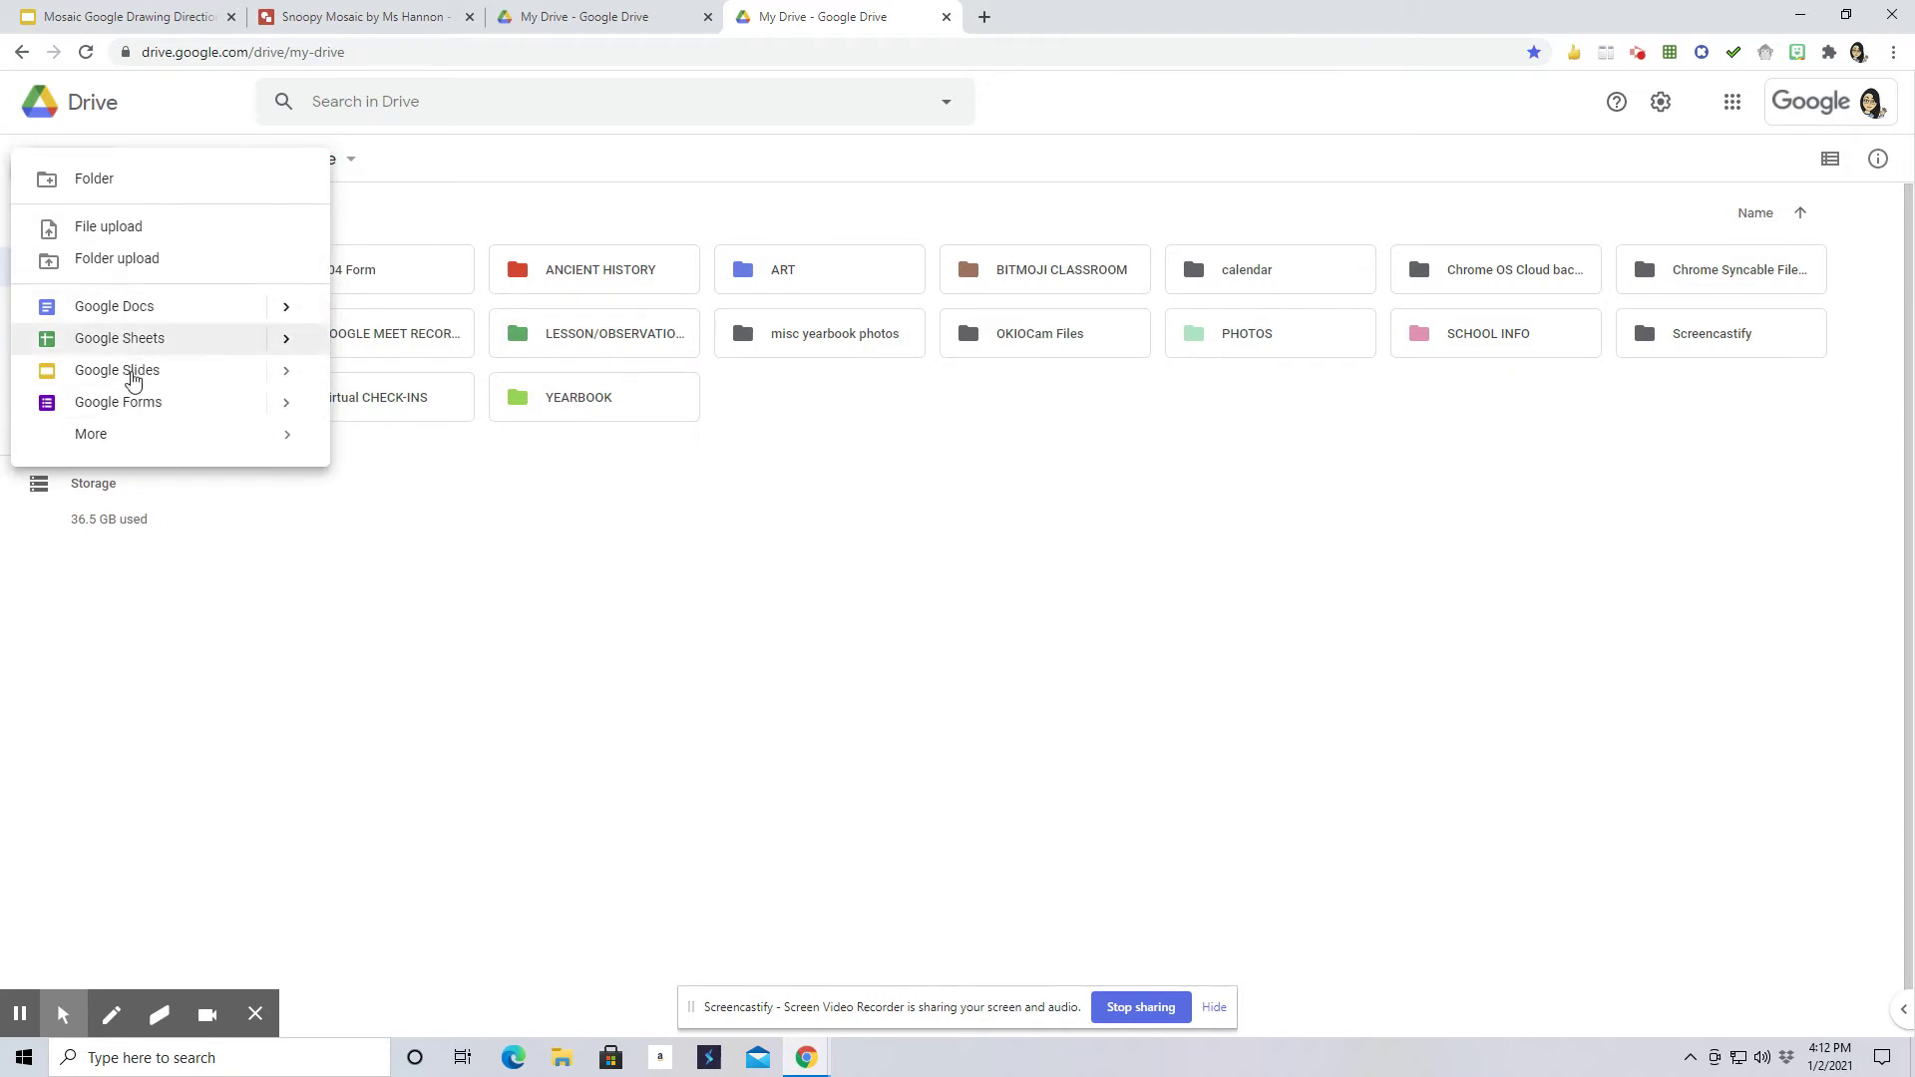
{"action": "mouse_move", "coordinate": [116, 436]}
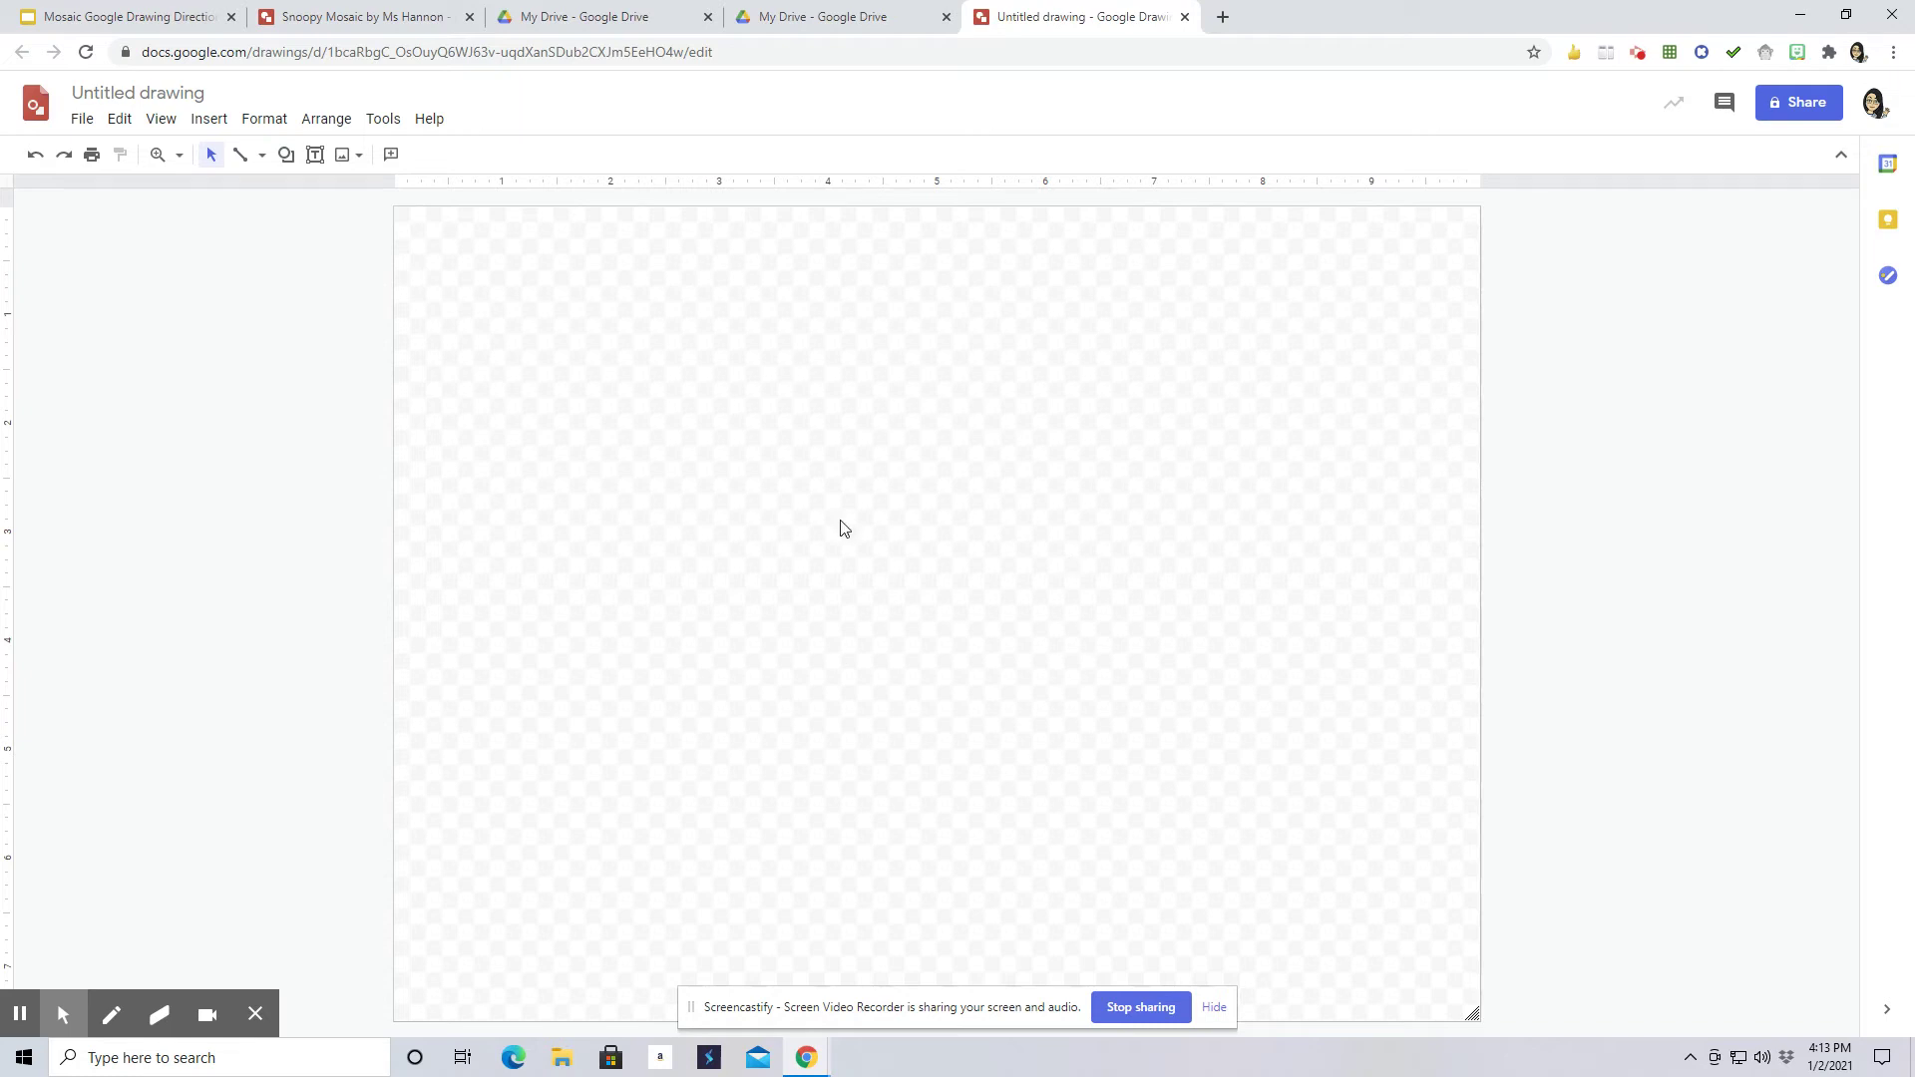
Step: Fill the canvas background with solid dark cornflower blue
{"action": "right_click", "coordinate": [905, 443]}
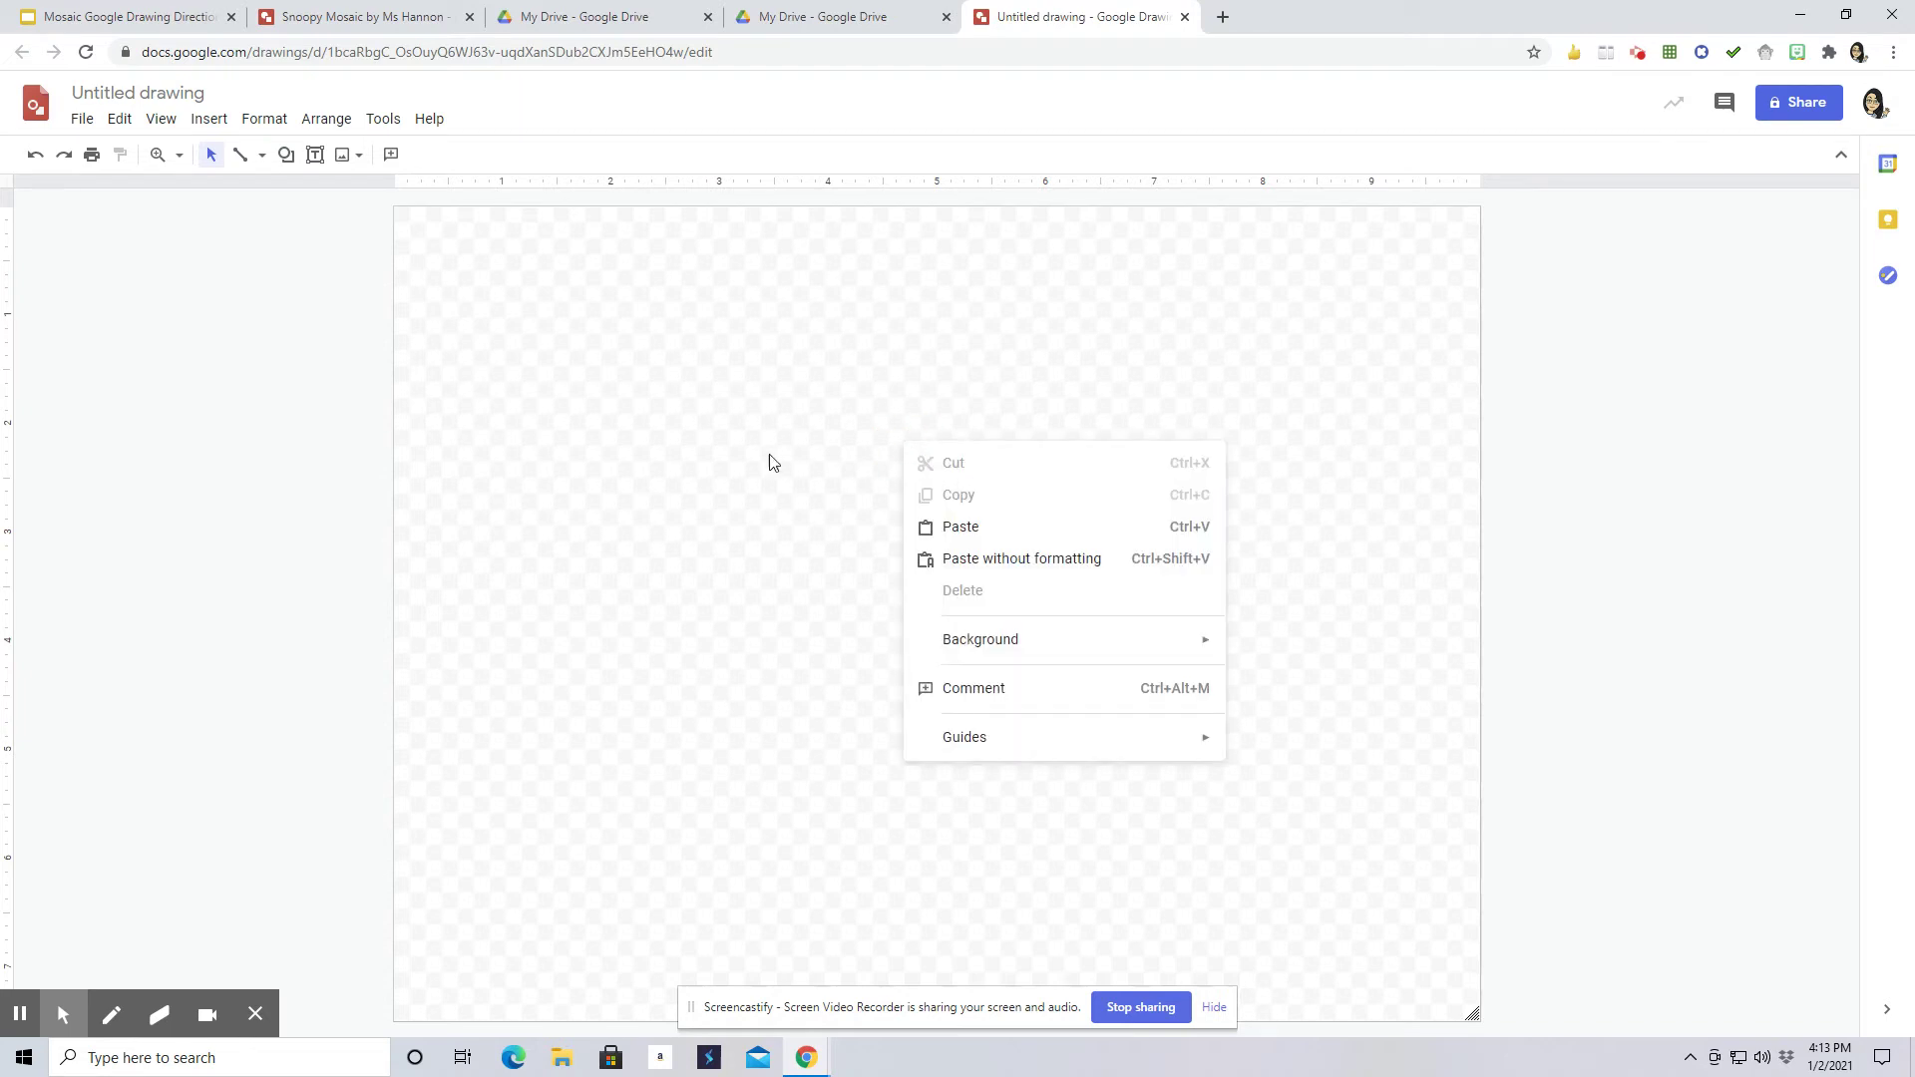
{"action": "mouse_move", "coordinate": [990, 644]}
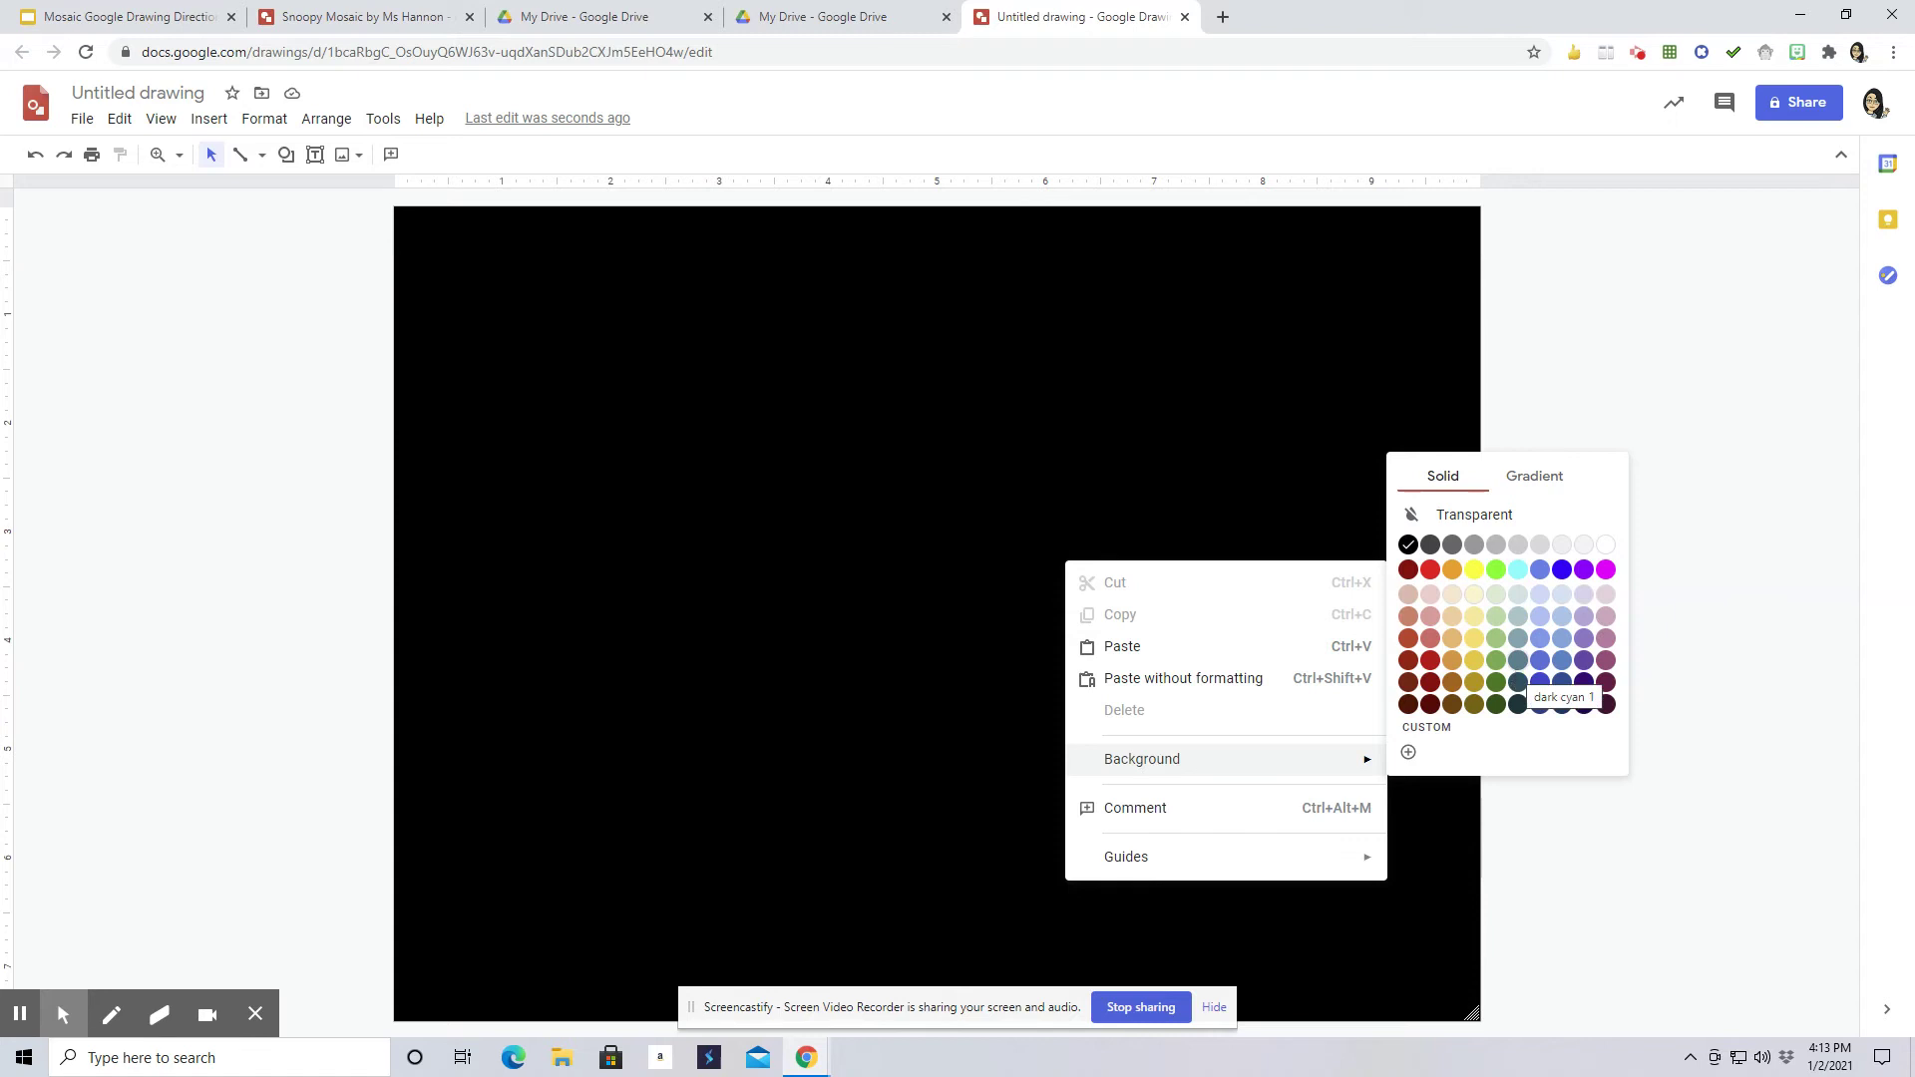
{"action": "left_click", "coordinate": [1539, 684]}
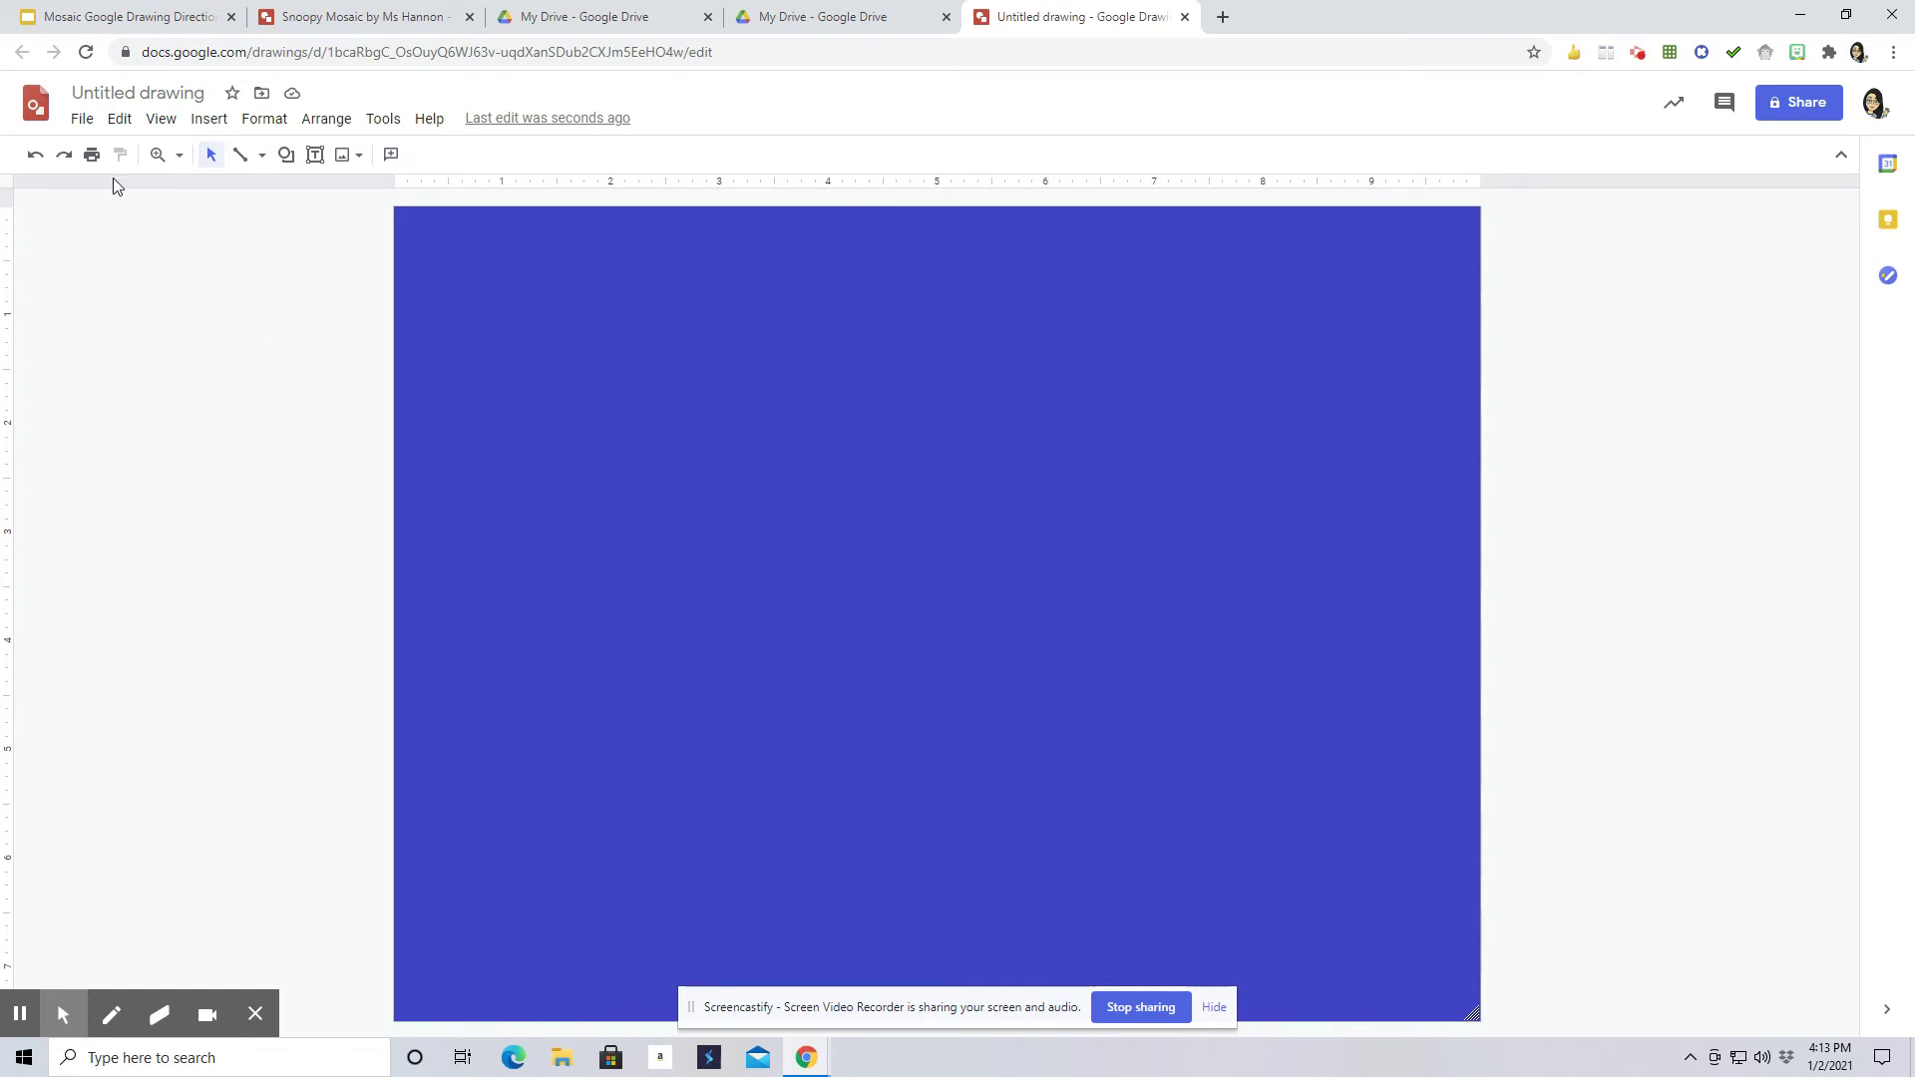
{"action": "left_click", "coordinate": [205, 121]}
{"action": "mouse_move", "coordinate": [247, 161]}
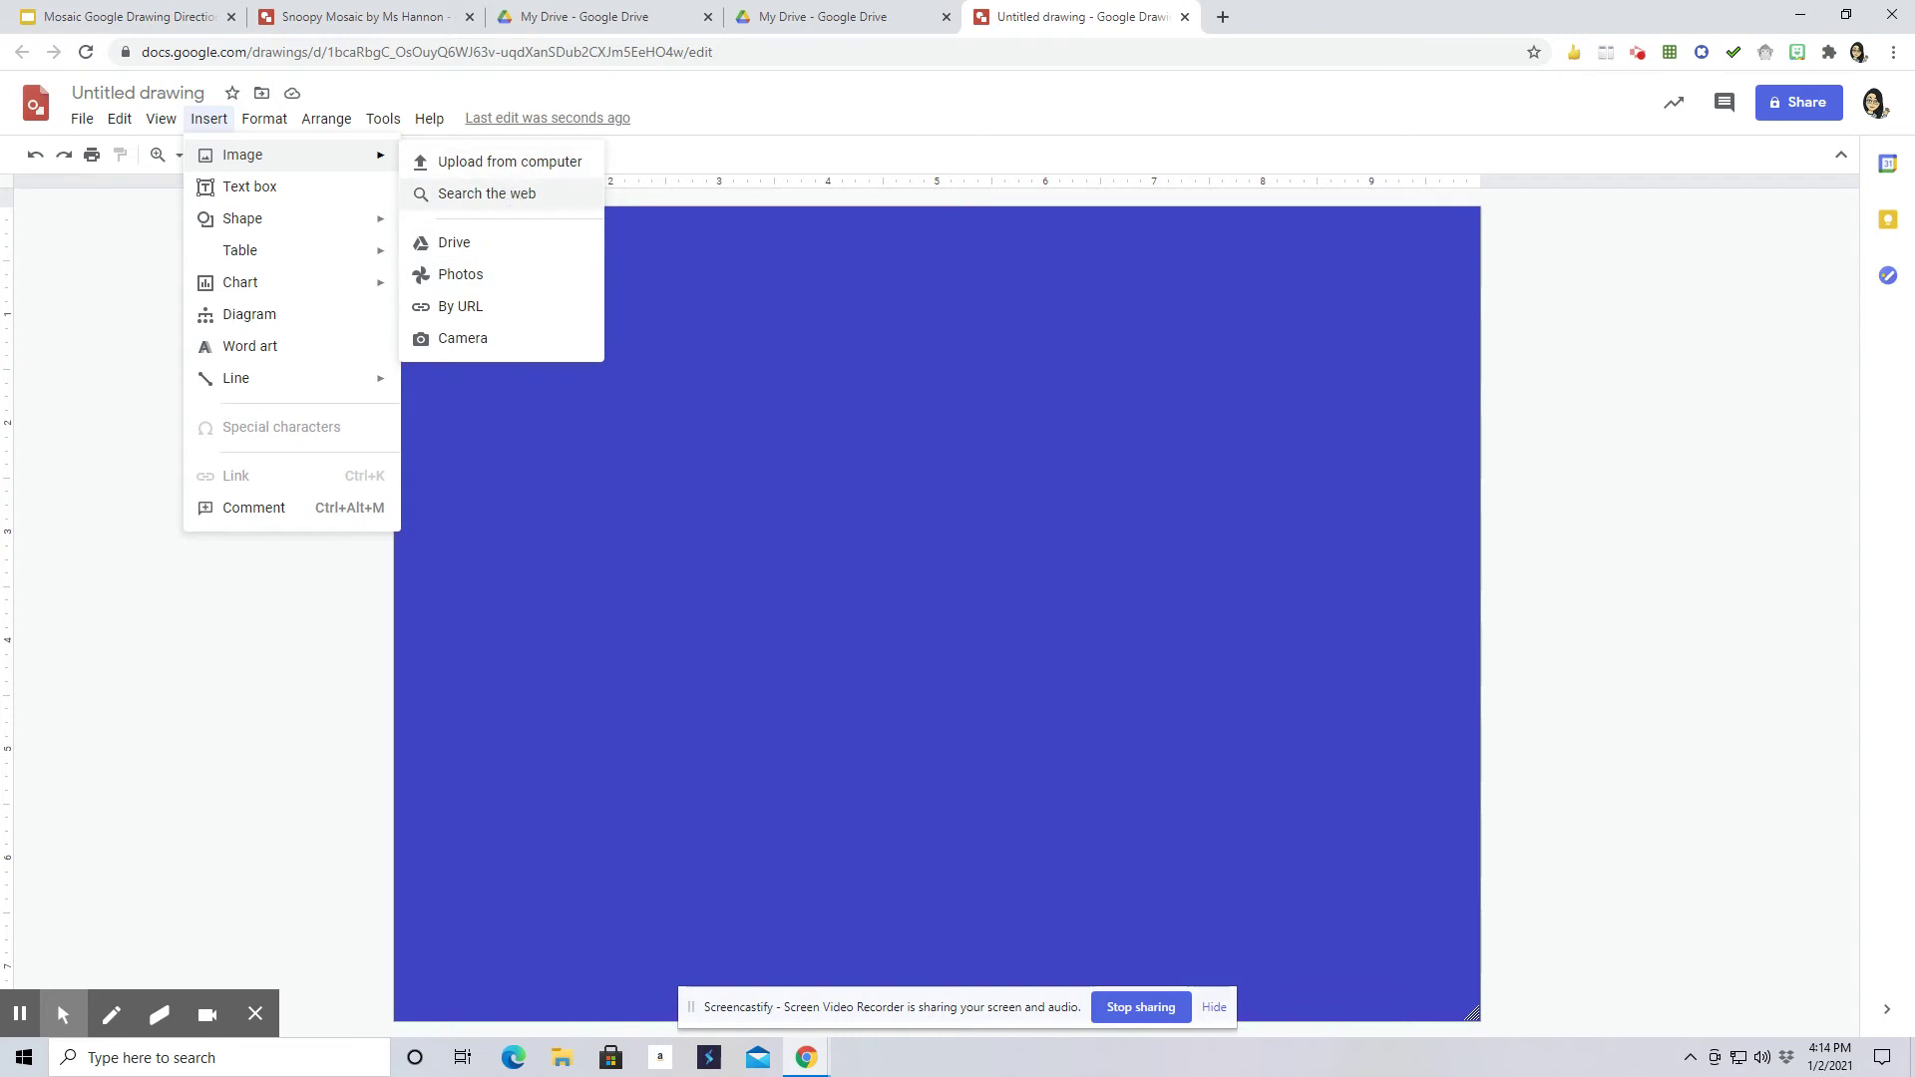
Step: Search the web for 'snoopy' images to insert
{"action": "left_click", "coordinate": [513, 195]}
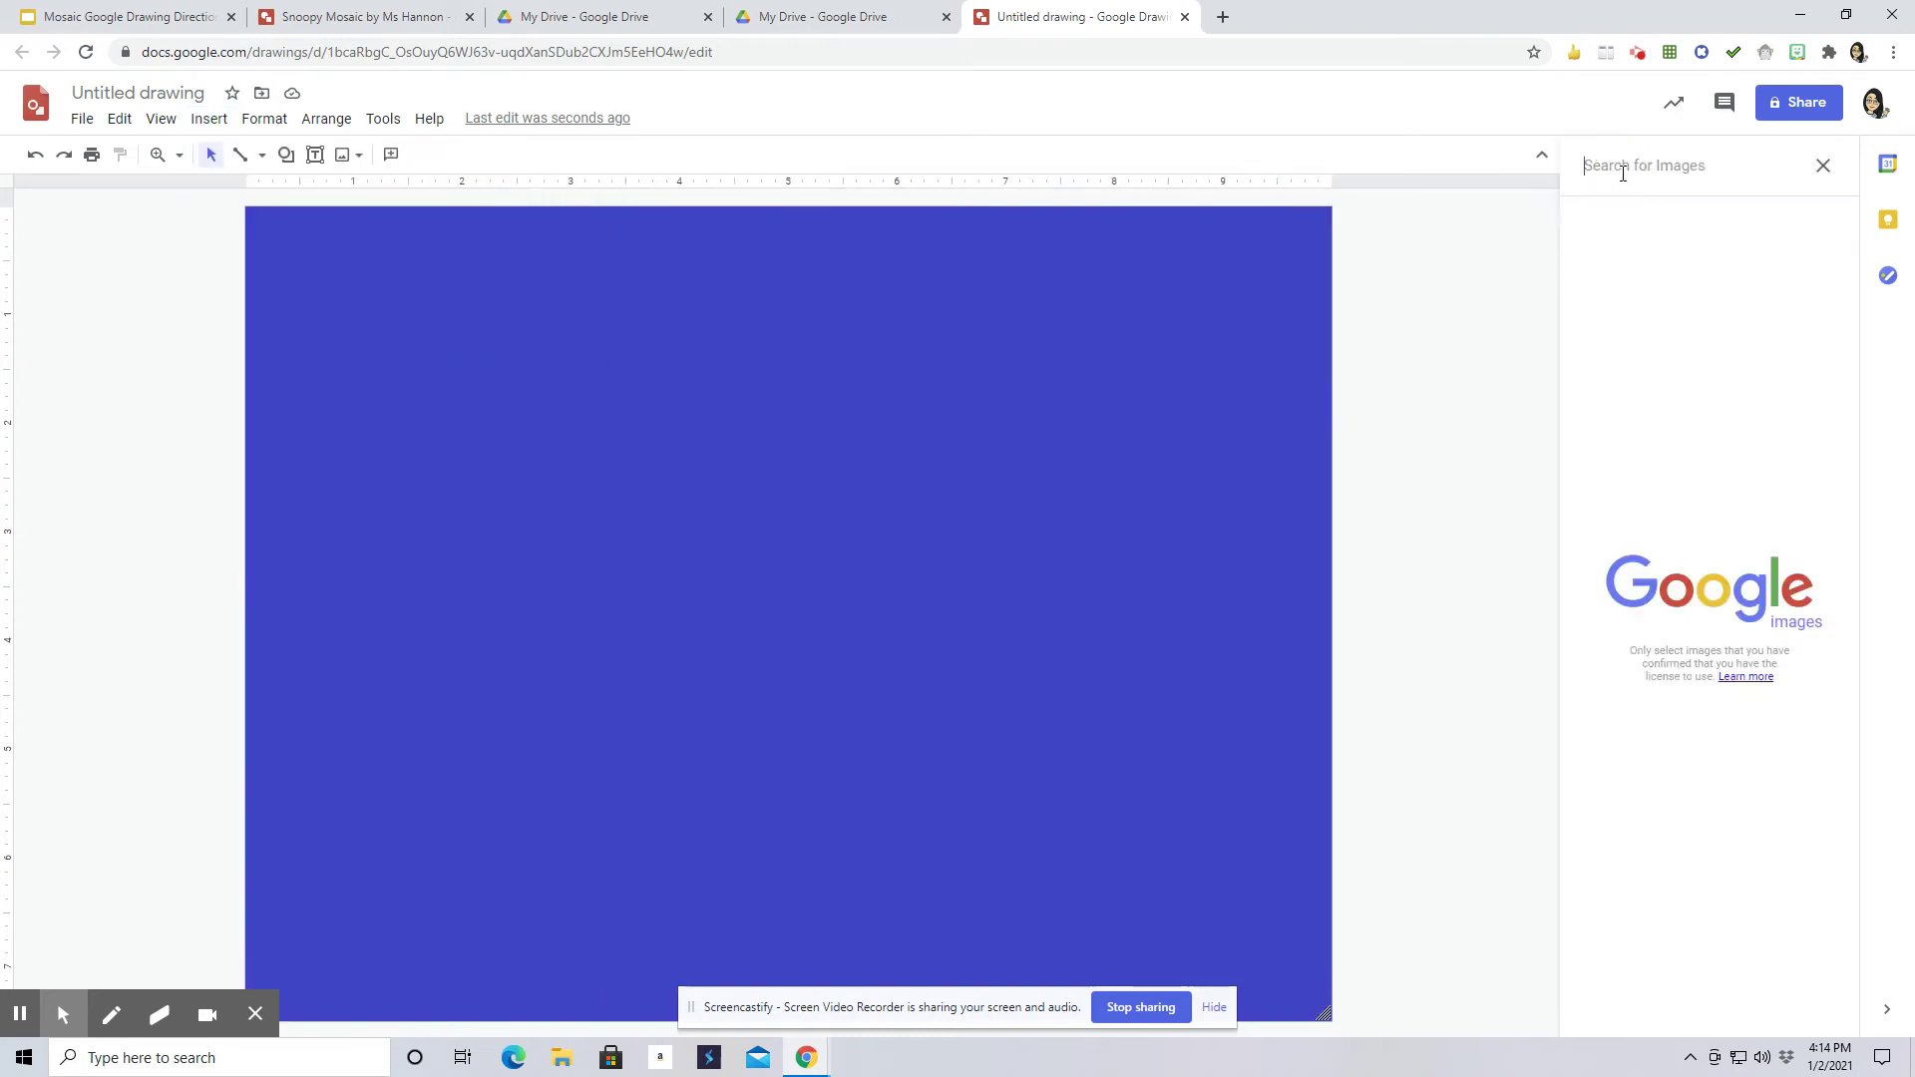
{"action": "type", "text": "snoop"}
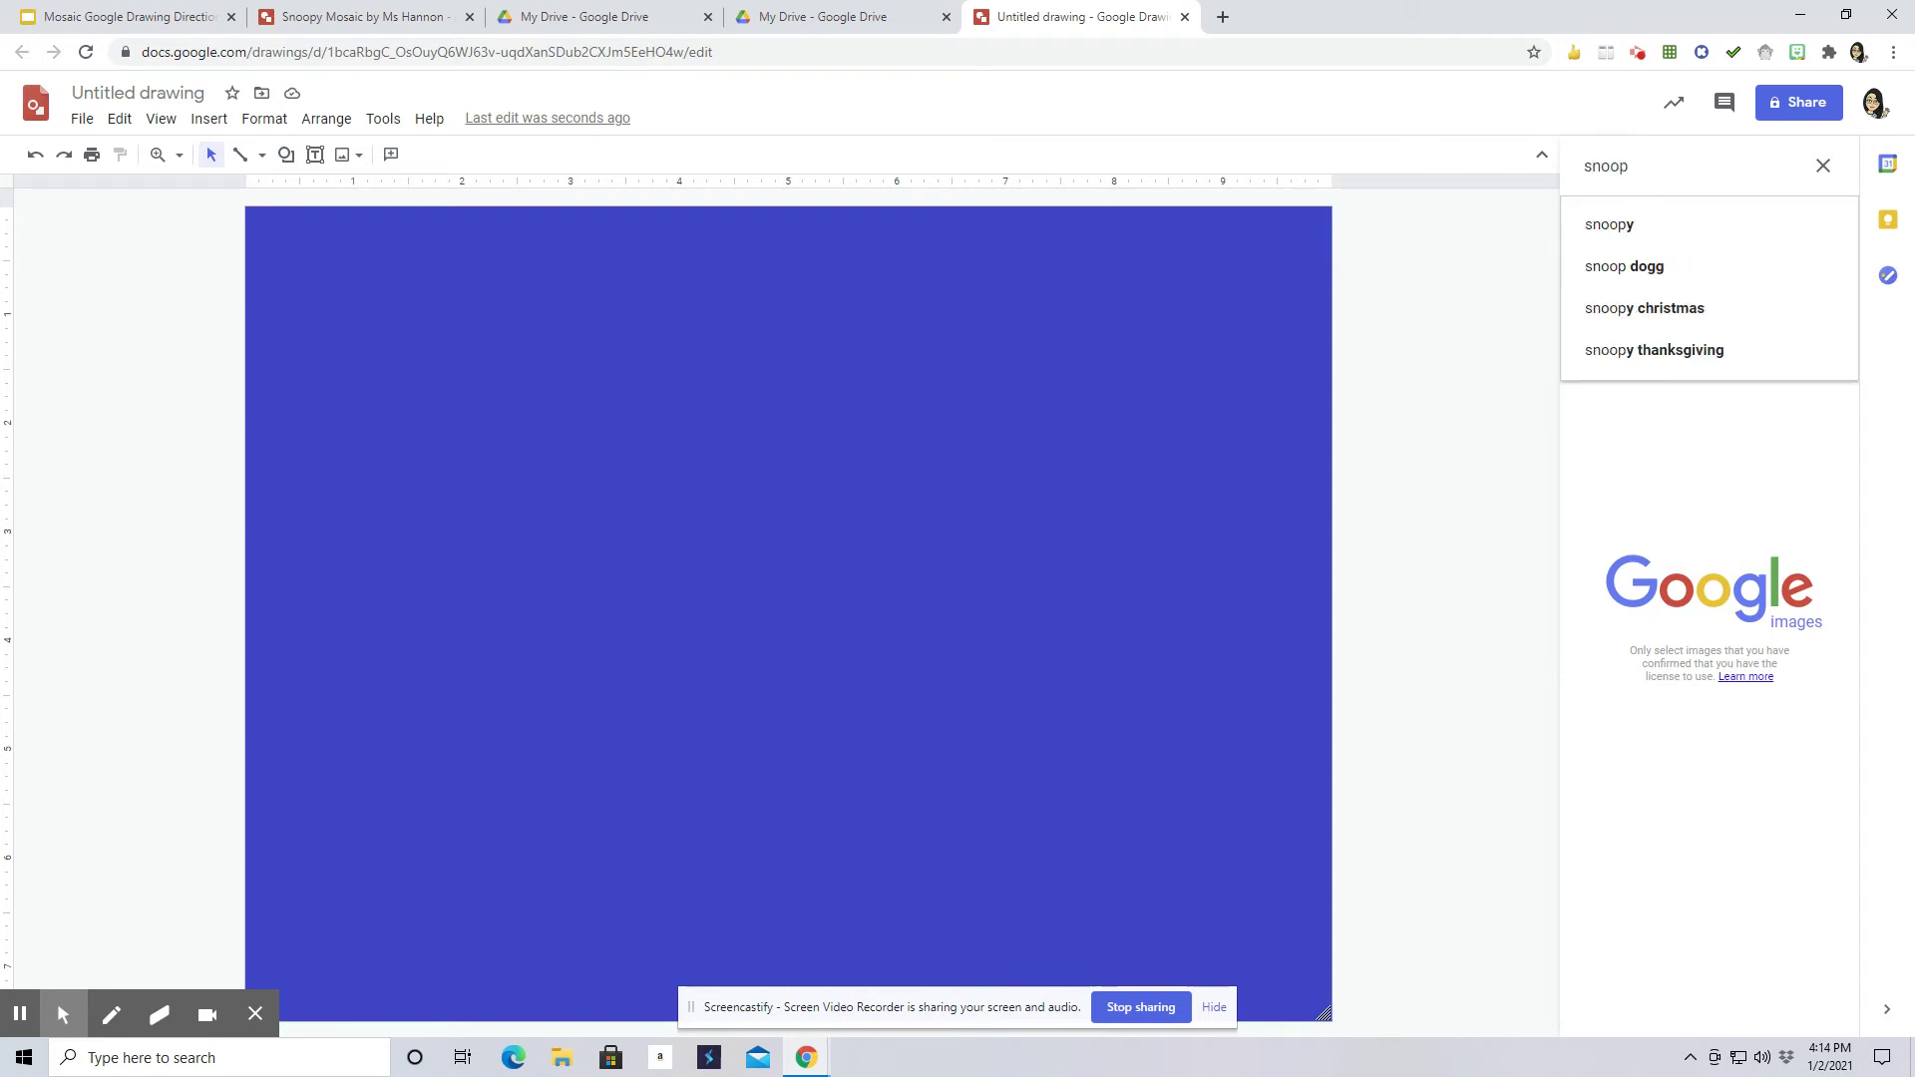
{"action": "type", "text": "y"}
{"action": "key", "text": "Return"}
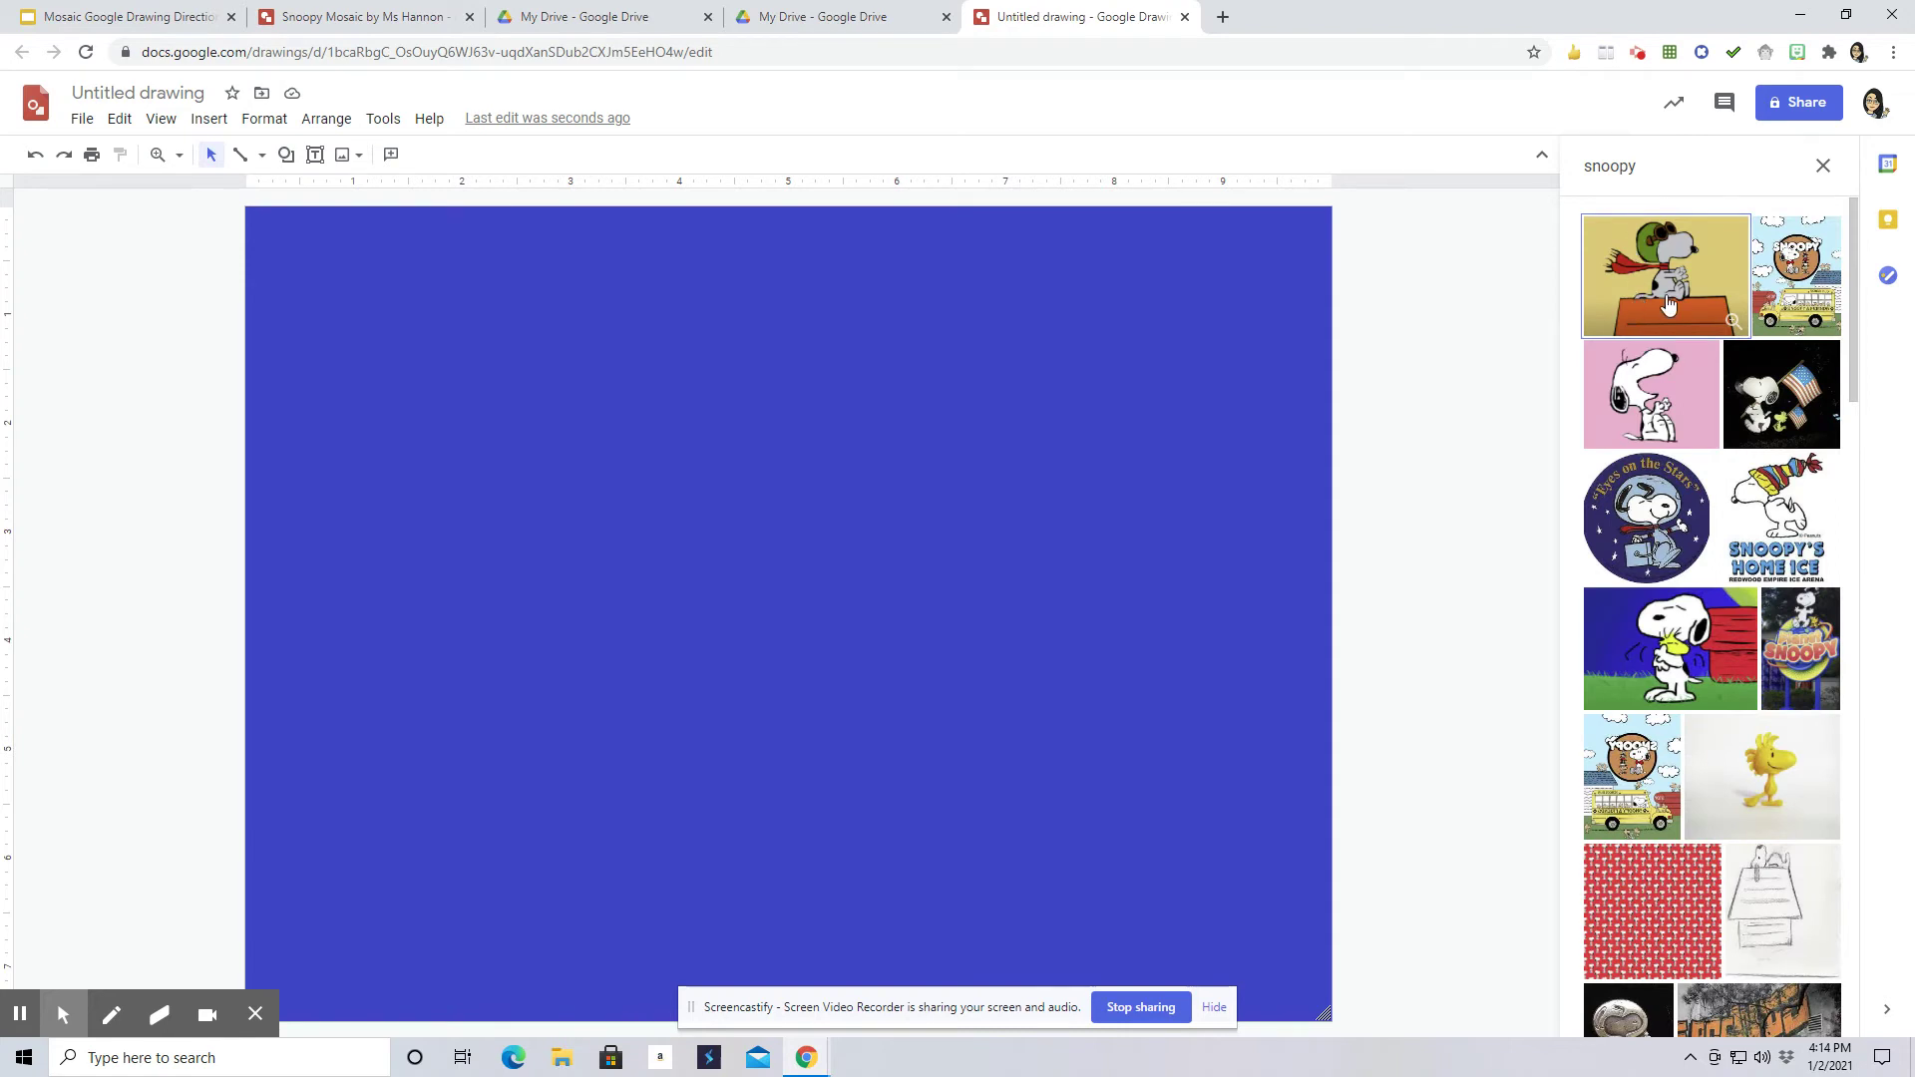
Step: Insert the Snoopy-on-doghouse picture and stretch it across the full canvas width
{"action": "left_click", "coordinate": [1666, 292]}
{"action": "left_click", "coordinate": [1805, 1012]}
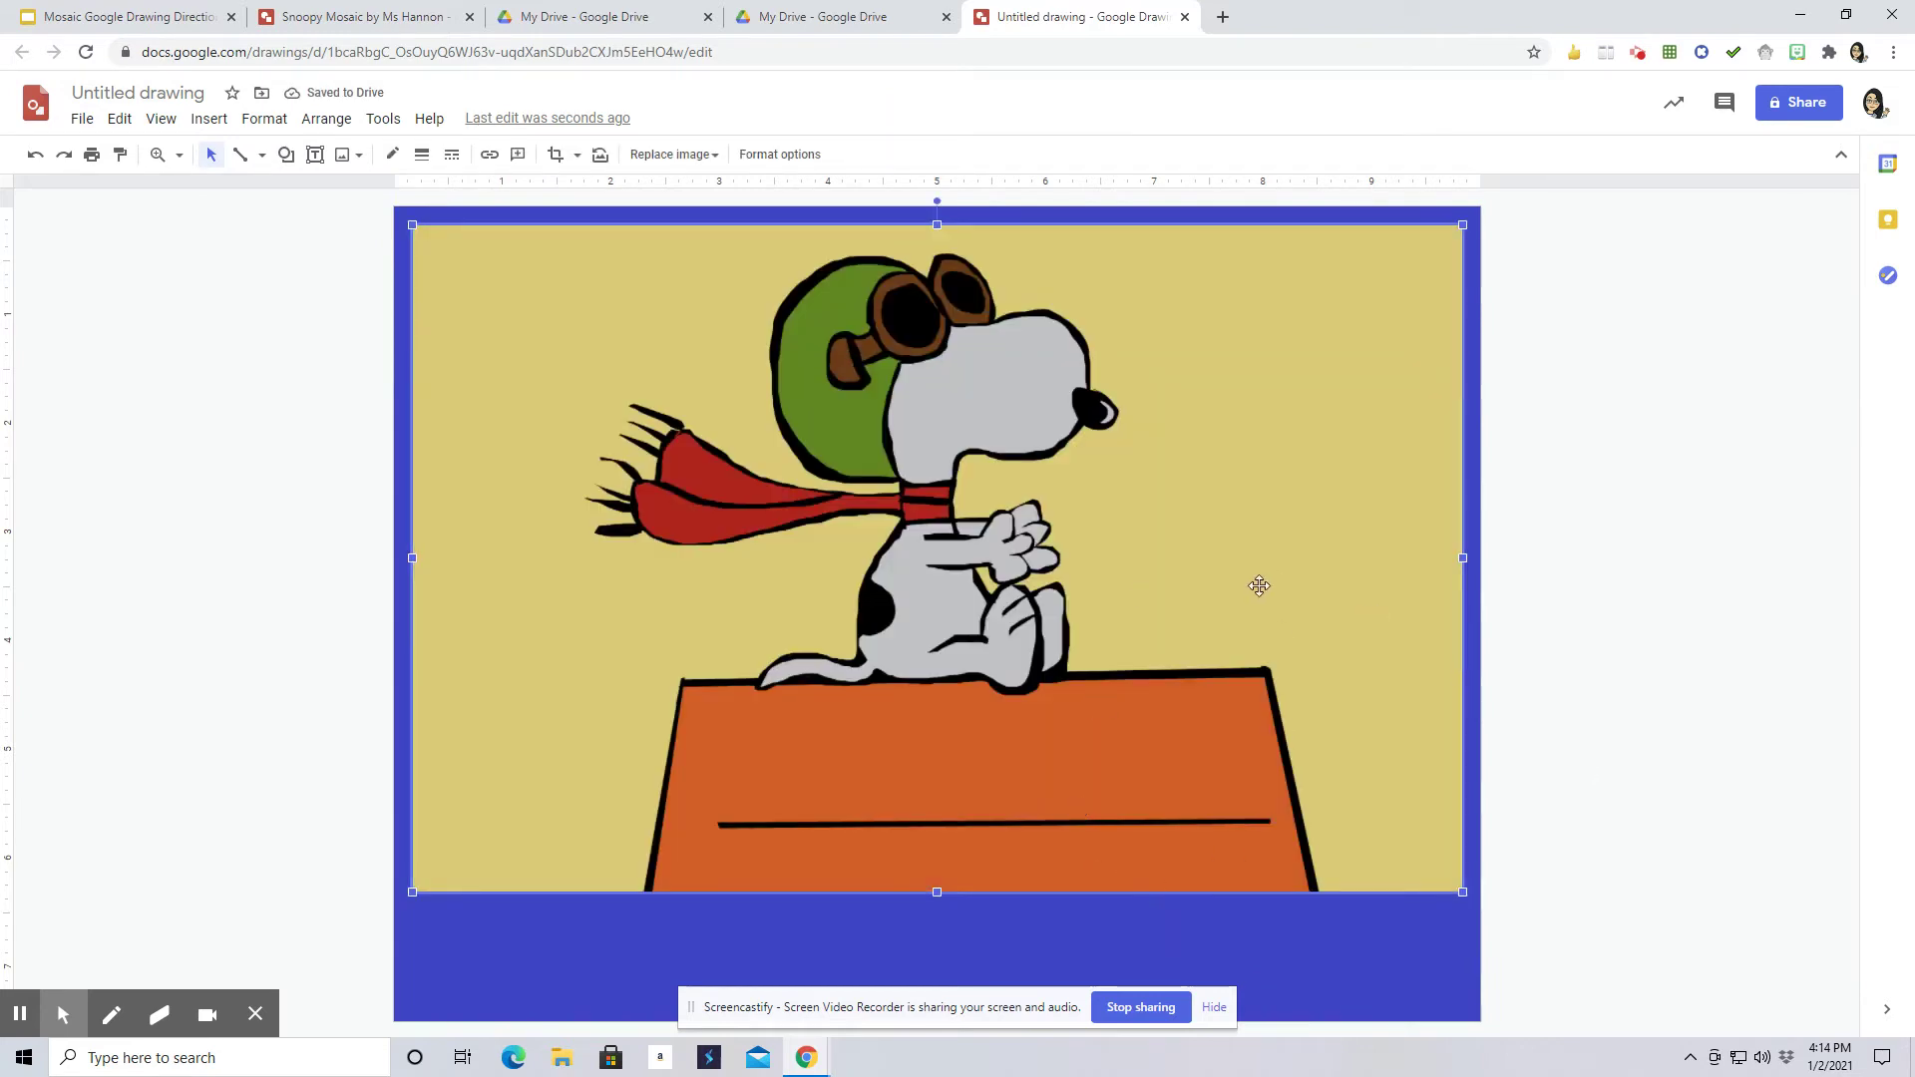
{"action": "left_click_drag", "start_coordinate": [866, 458], "coordinate": [866, 492]}
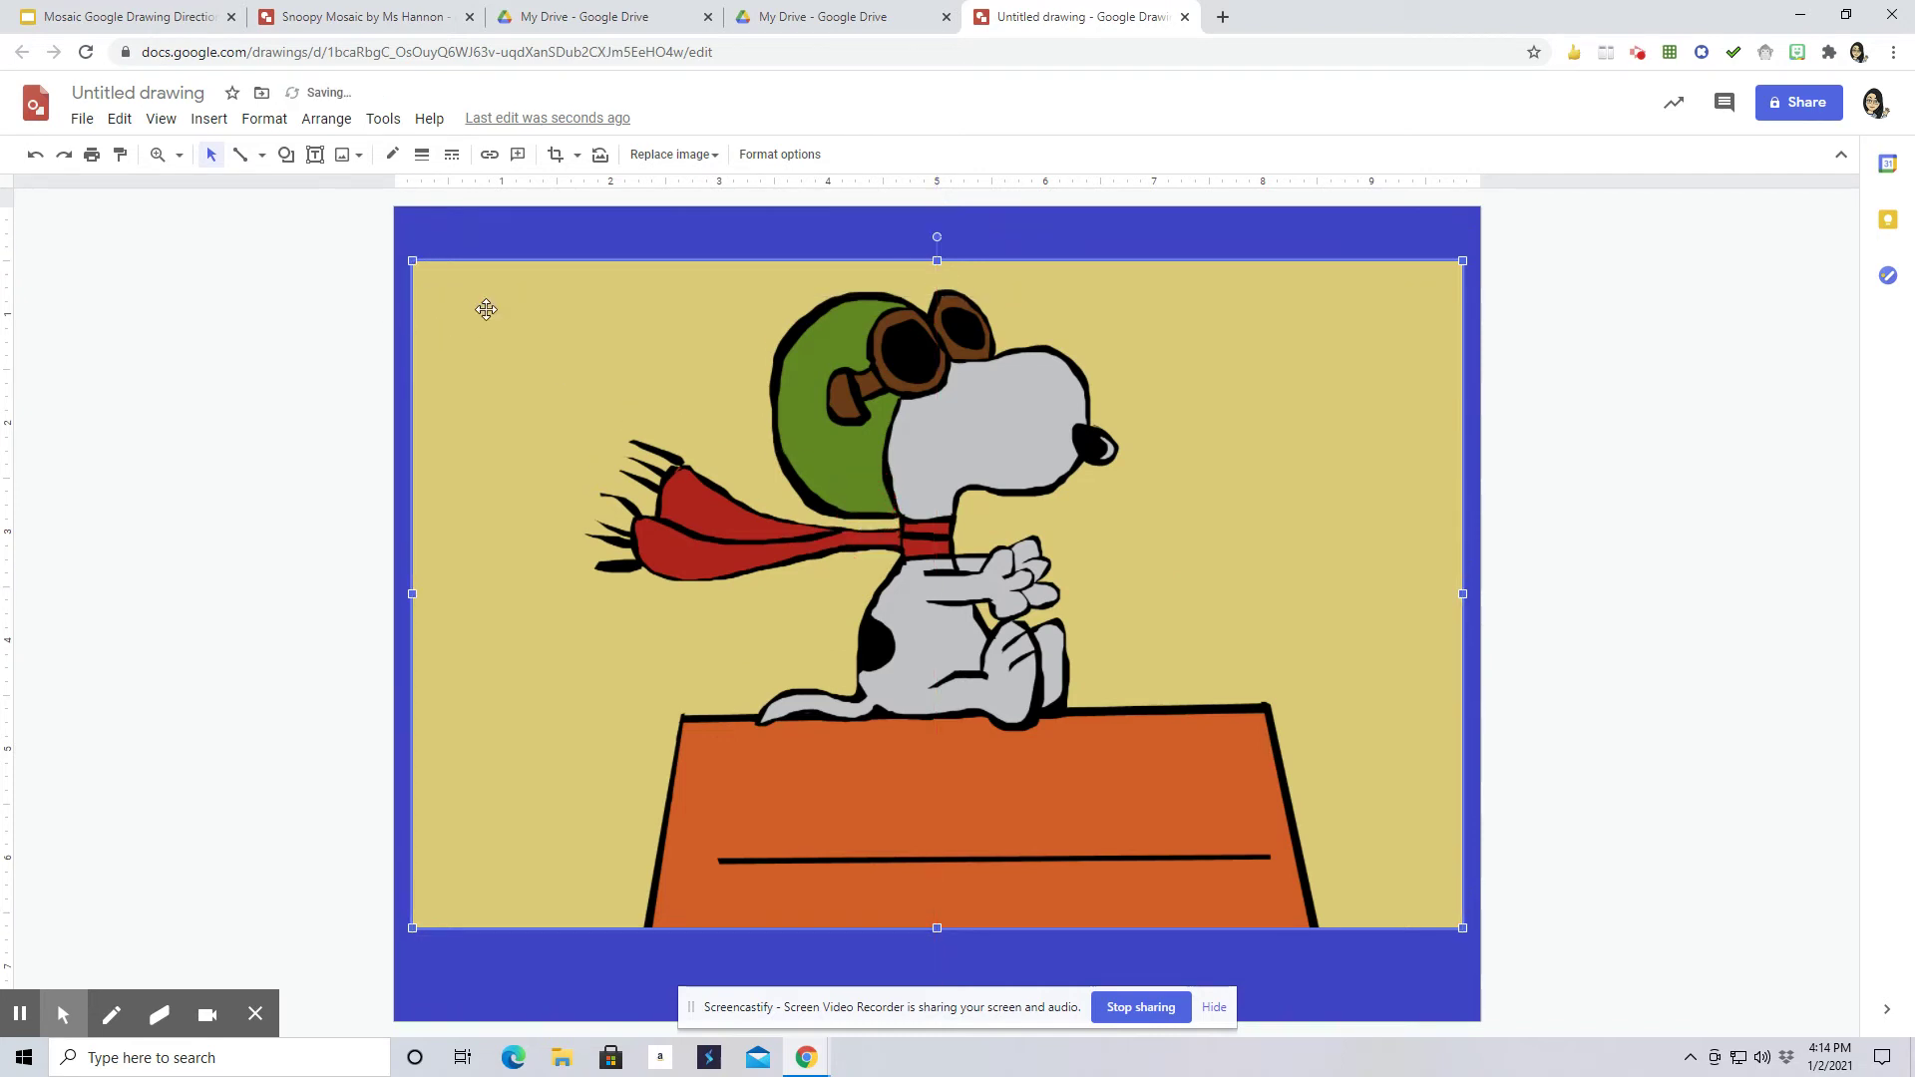
{"action": "mouse_move", "coordinate": [414, 259]}
{"action": "left_mouse_down"}
{"action": "mouse_move", "coordinate": [399, 236]}
{"action": "mouse_move", "coordinate": [436, 251]}
{"action": "left_mouse_up"}
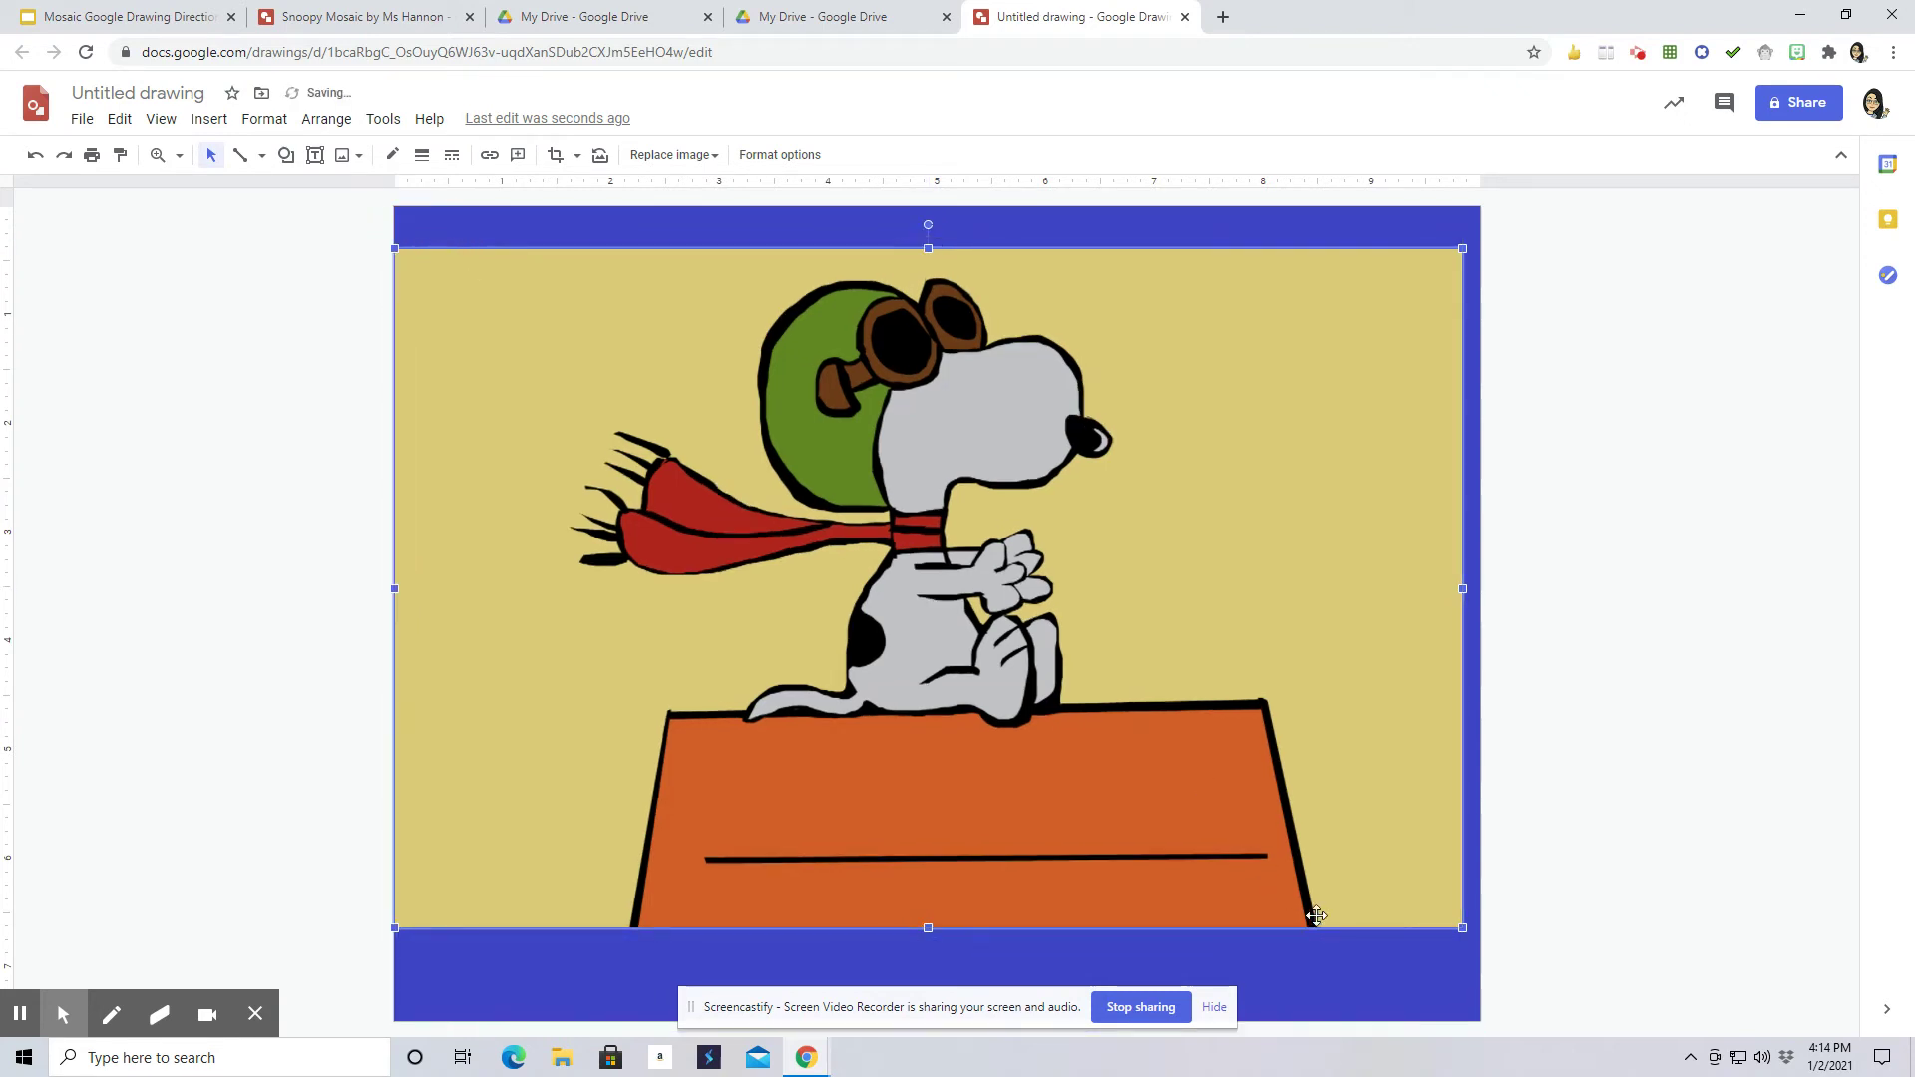
{"action": "left_click_drag", "start_coordinate": [1462, 926], "coordinate": [1477, 939]}
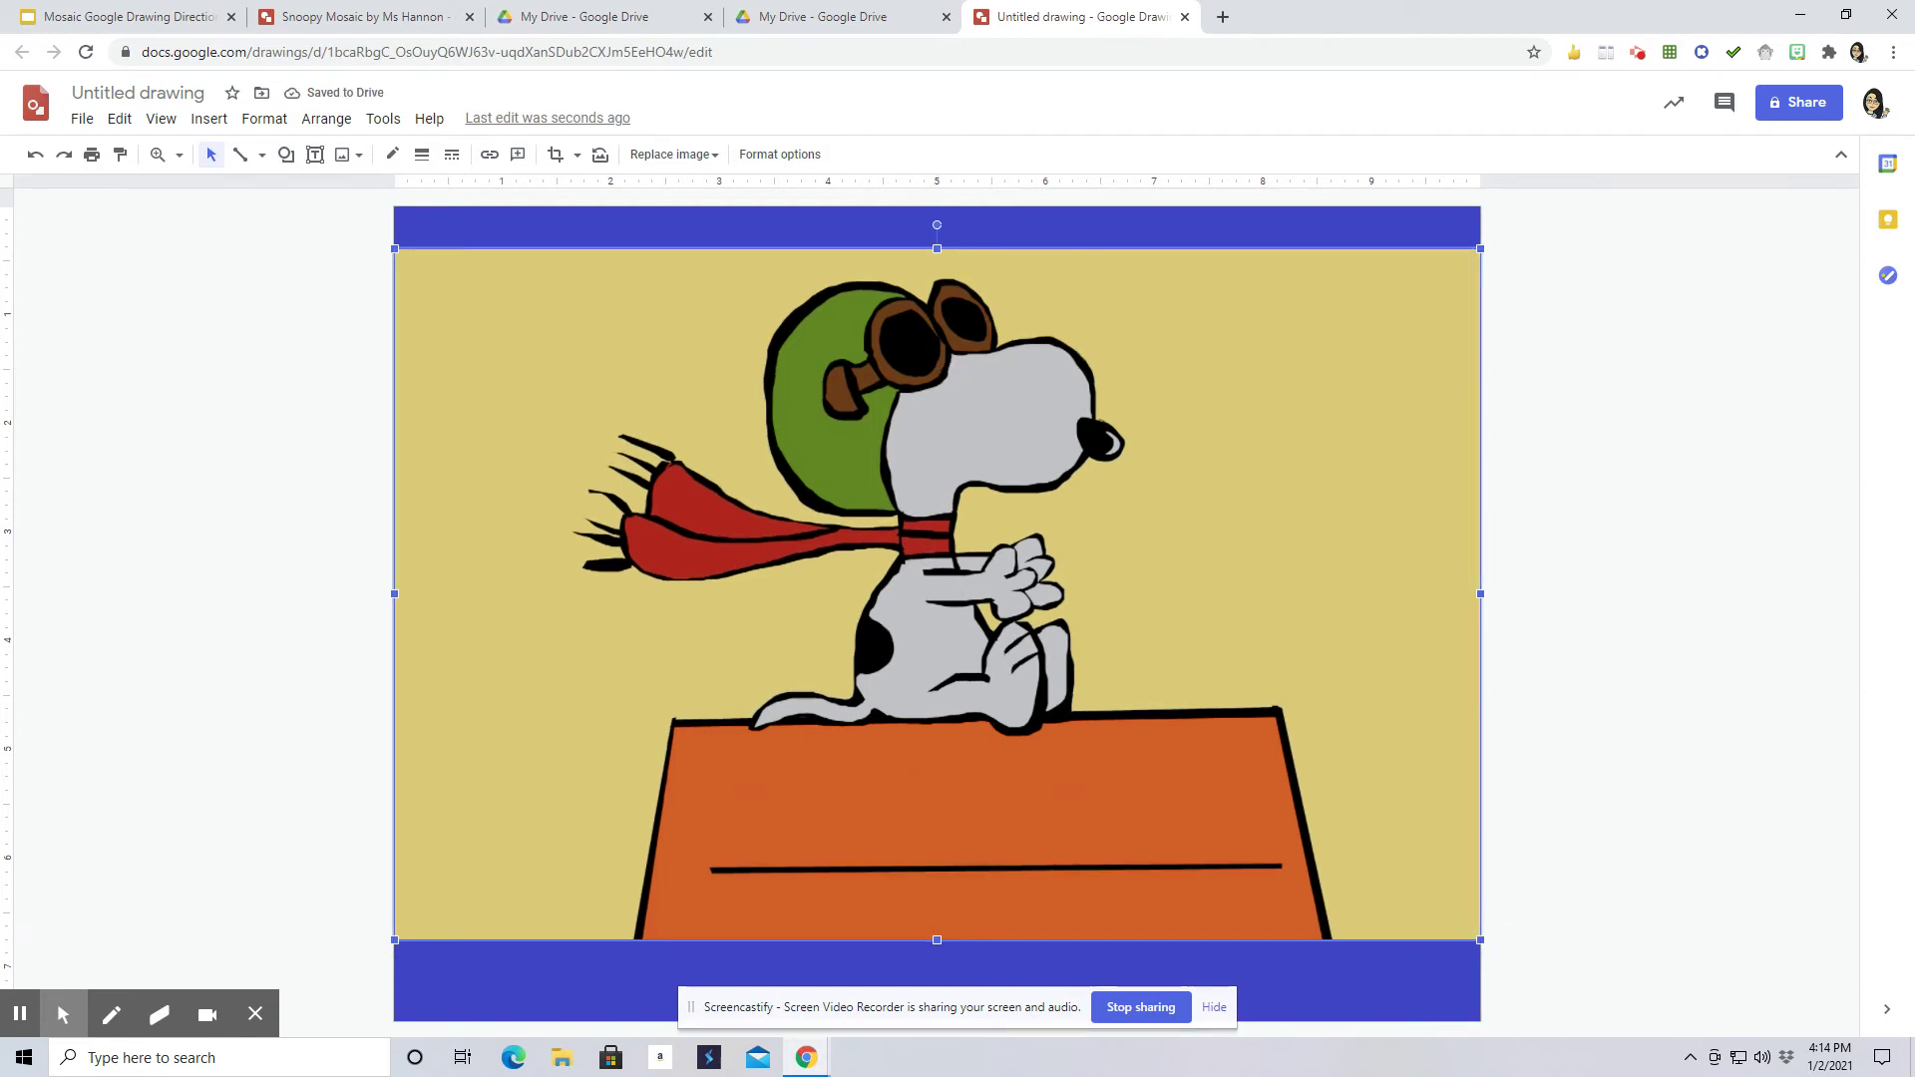
{"action": "left_click", "coordinate": [976, 506]}
{"action": "left_click_drag", "start_coordinate": [976, 506], "coordinate": [988, 530]}
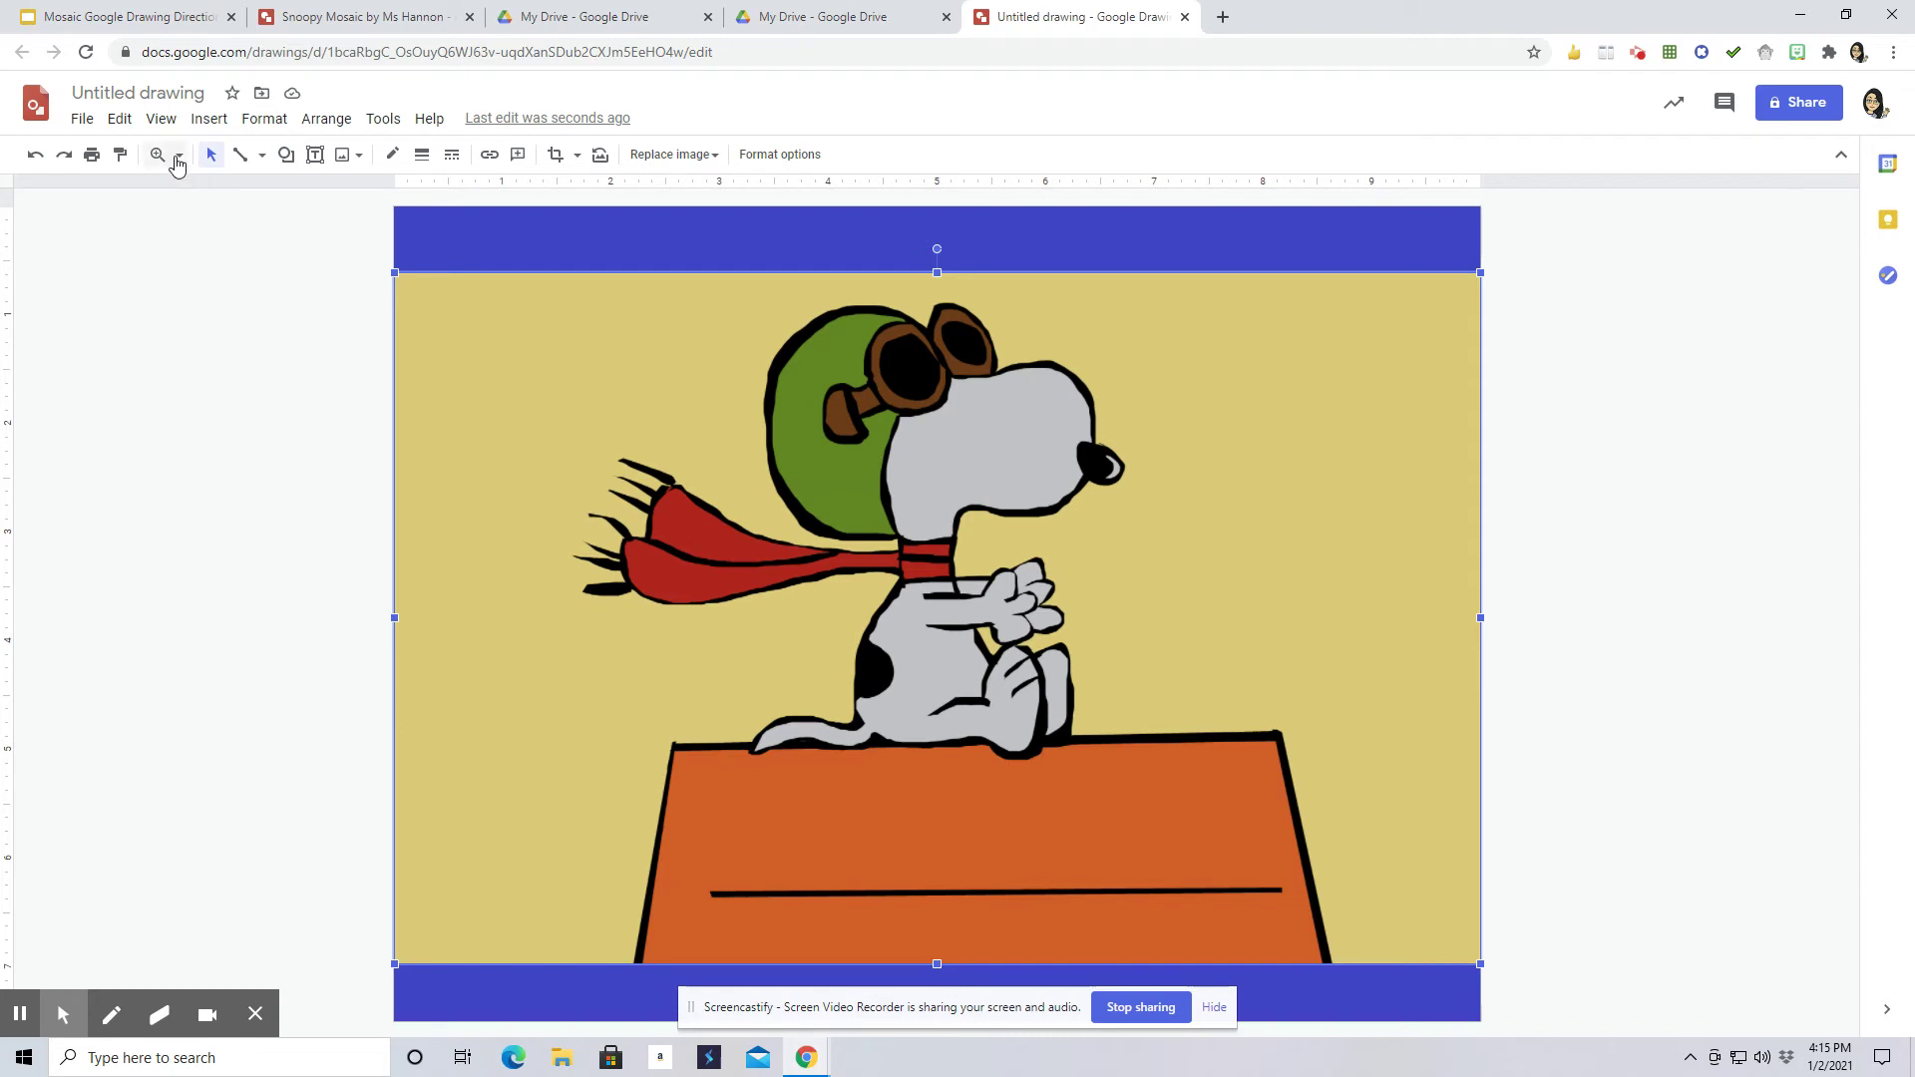
Step: Zoom in past 200% and scroll up to Snoopy's goggles and face
{"action": "left_click", "coordinate": [179, 154]}
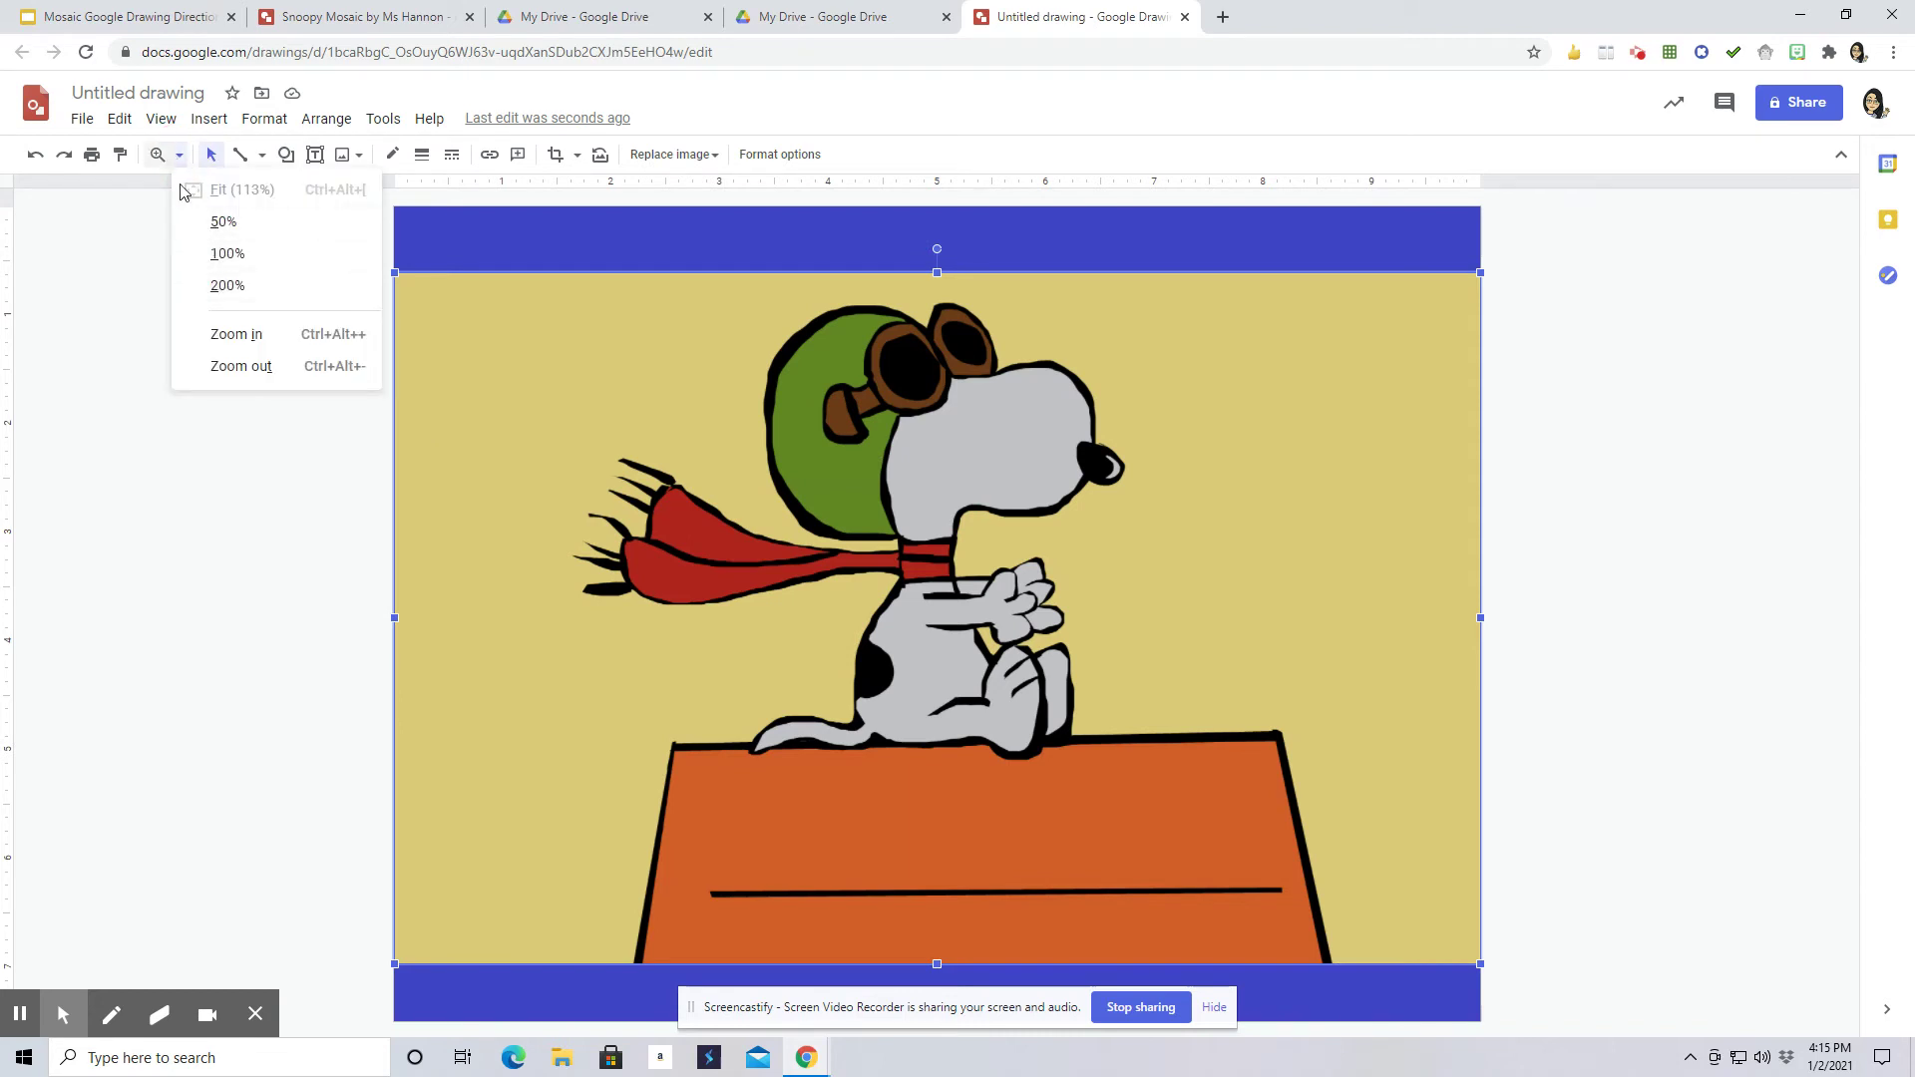
{"action": "left_click", "coordinate": [238, 287]}
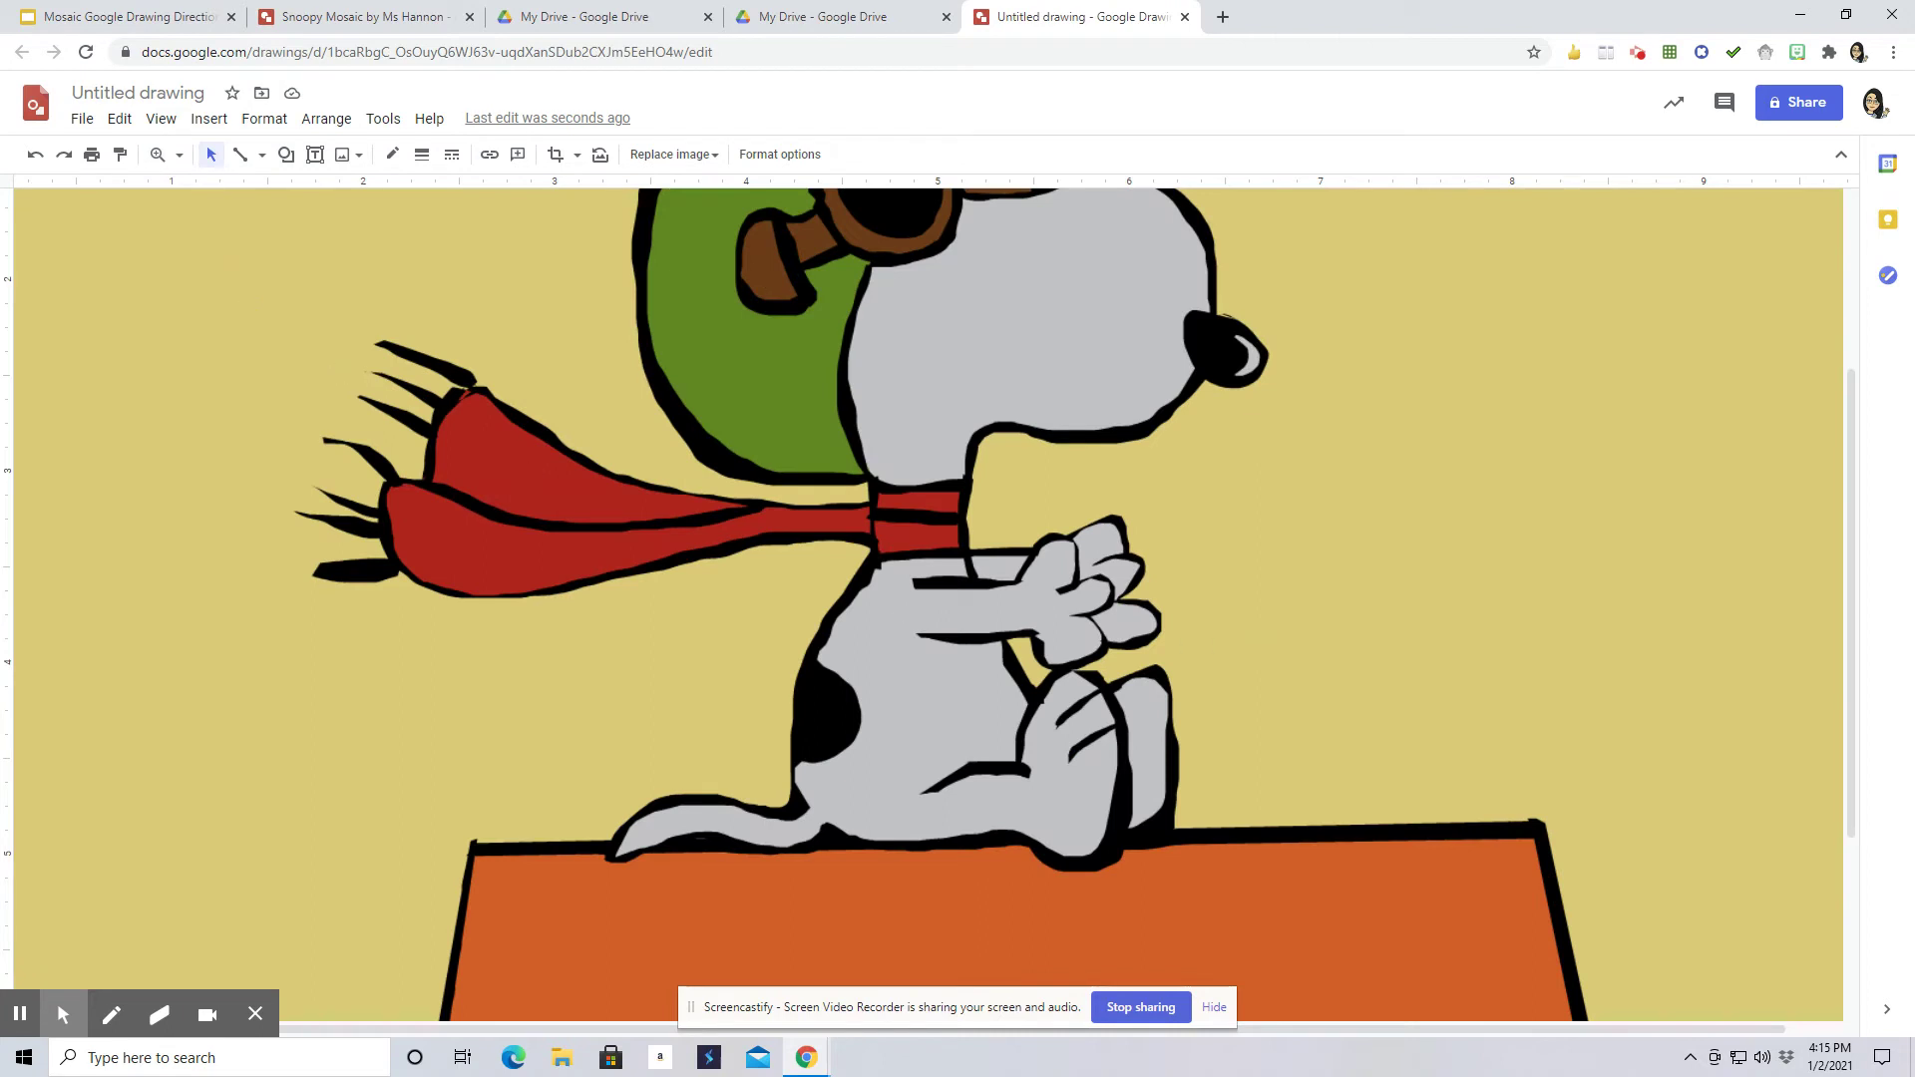
{"action": "left_click_drag", "start_coordinate": [1851, 427], "coordinate": [1852, 327]}
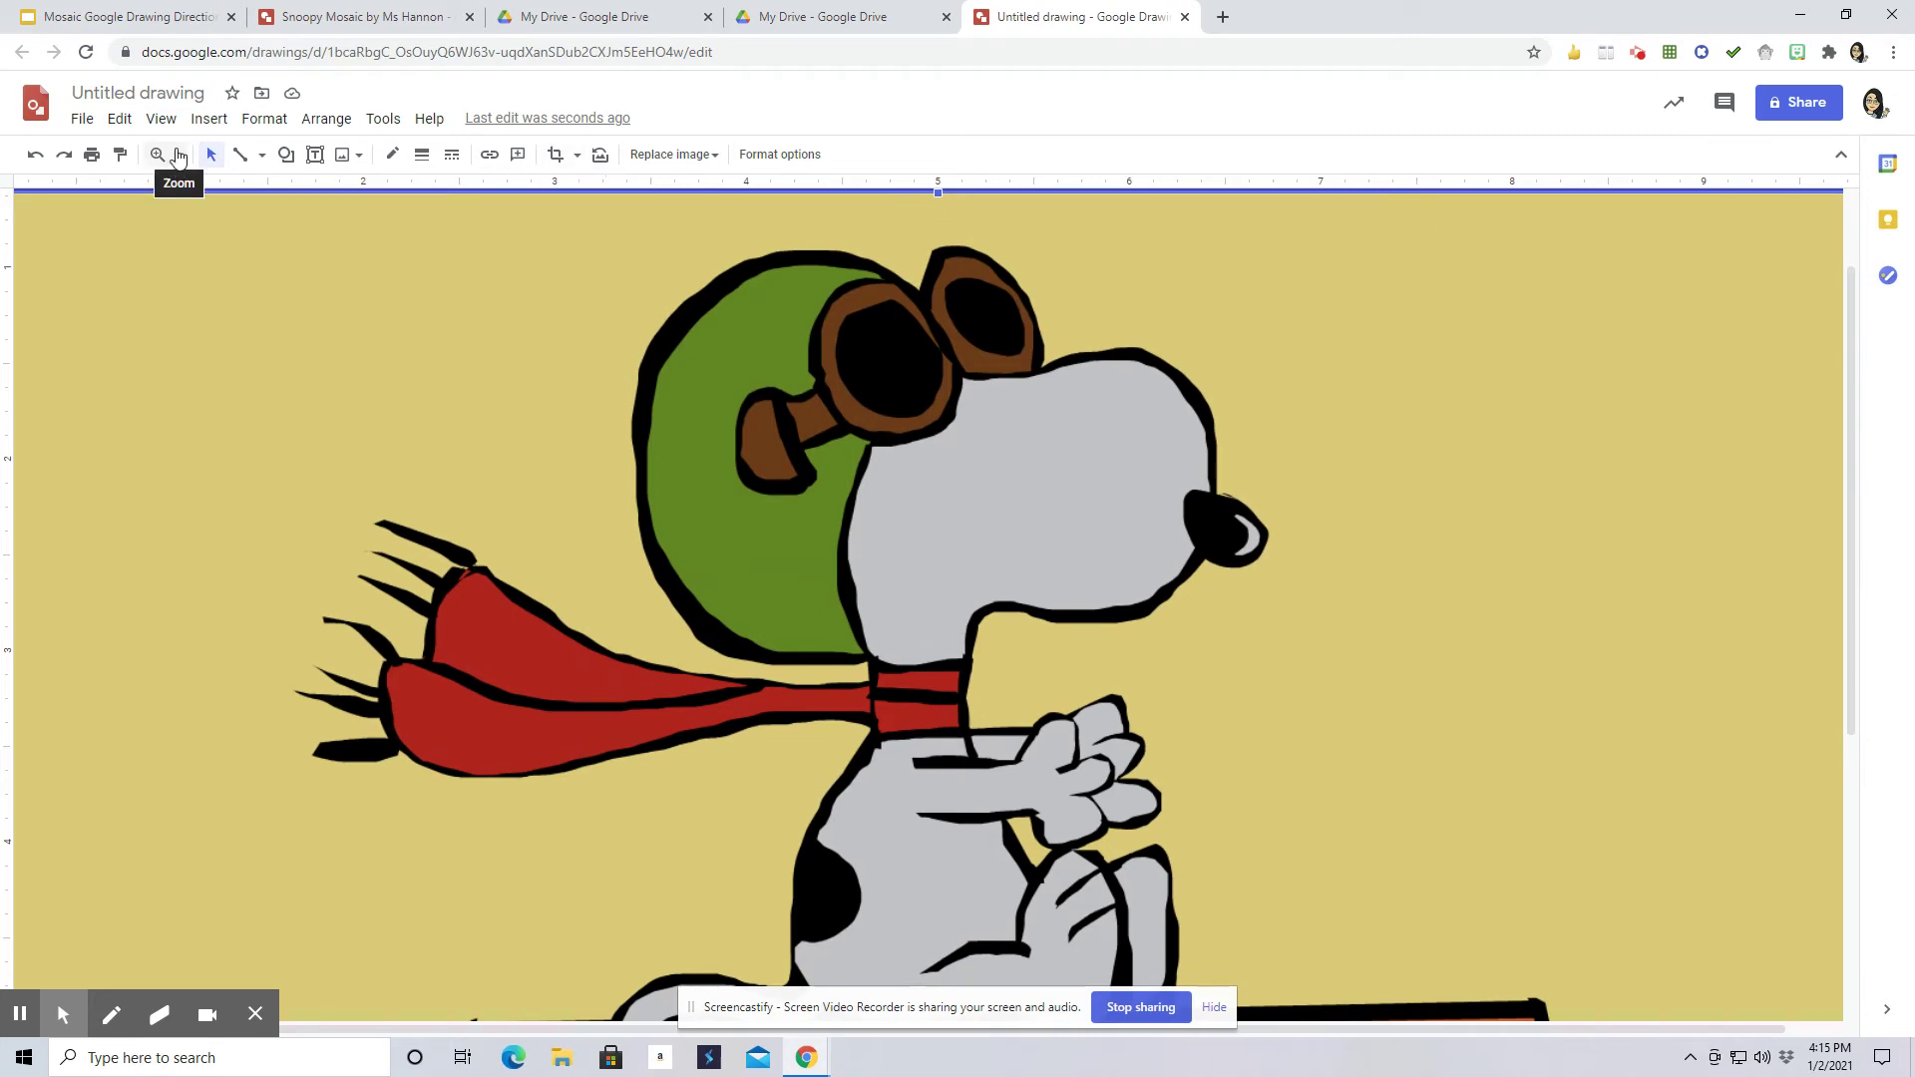
{"action": "left_click", "coordinate": [177, 157]}
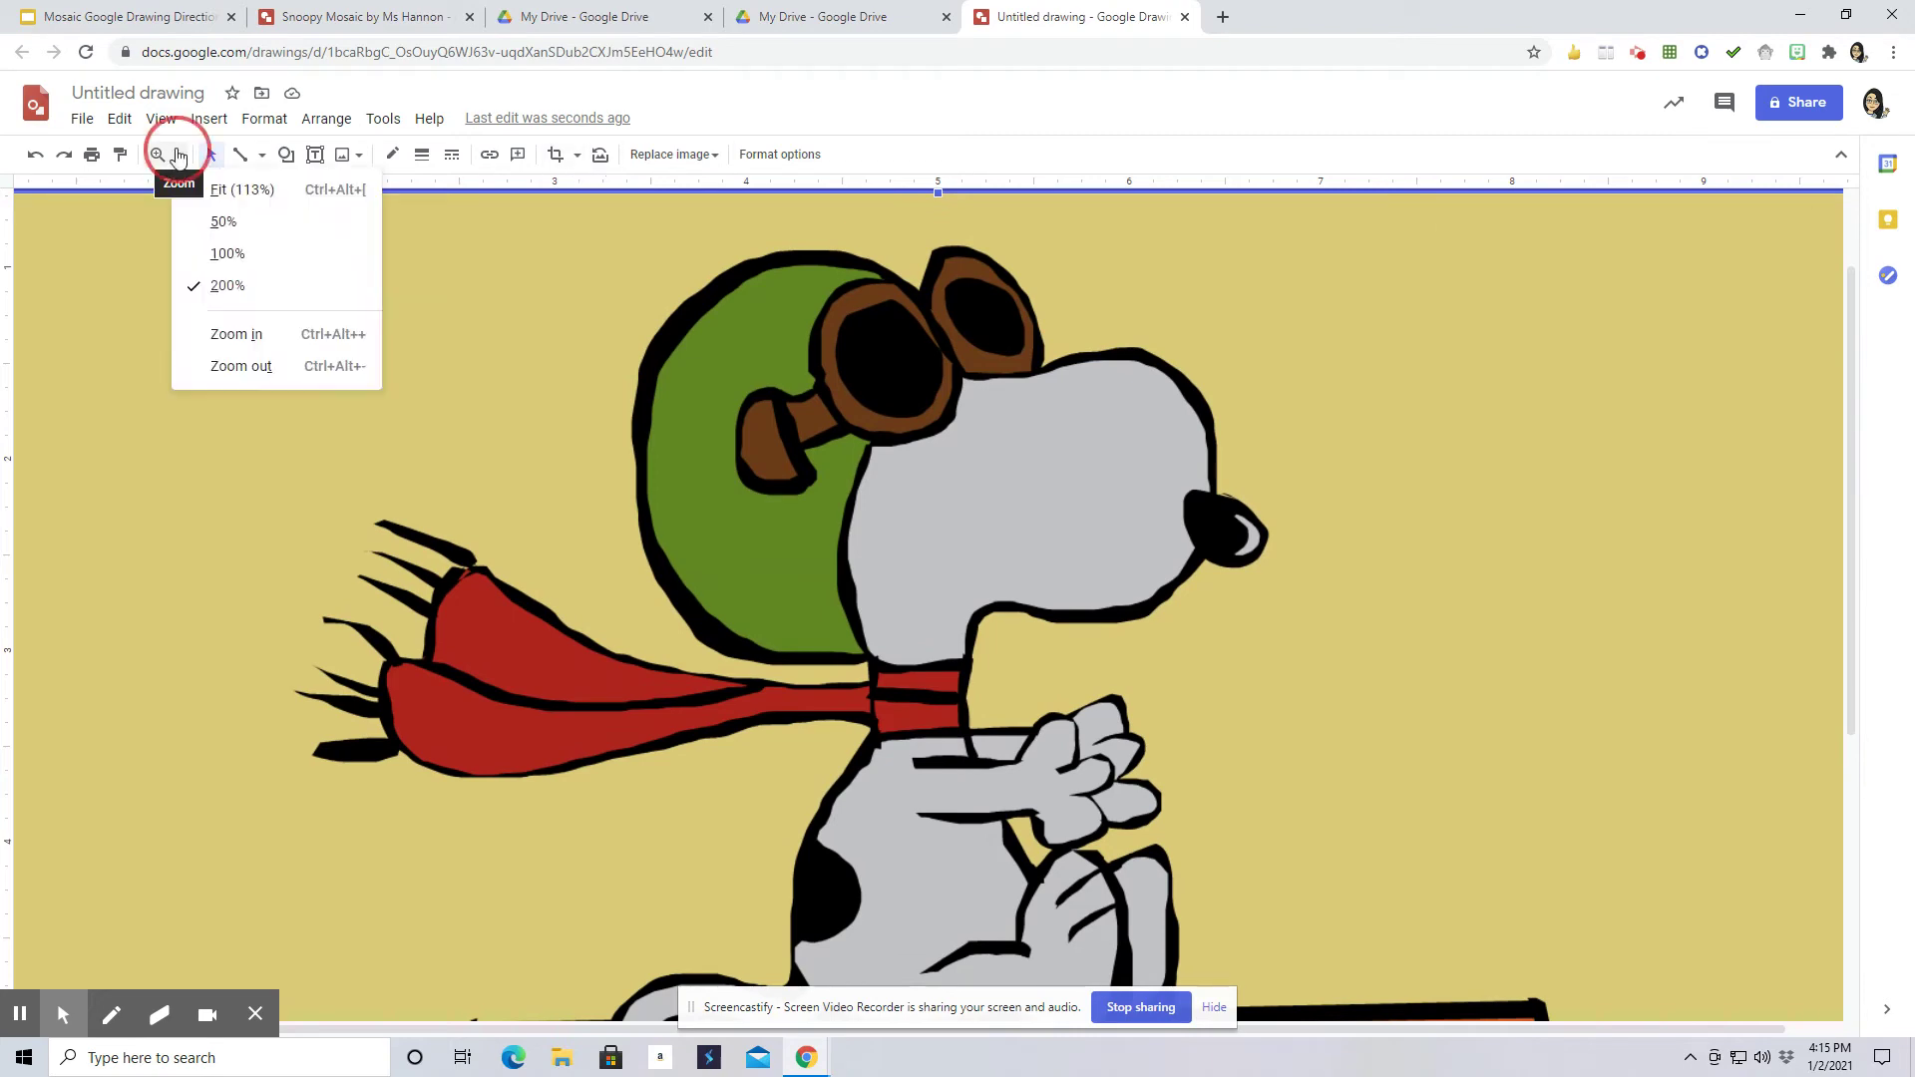
{"action": "left_click", "coordinate": [250, 333]}
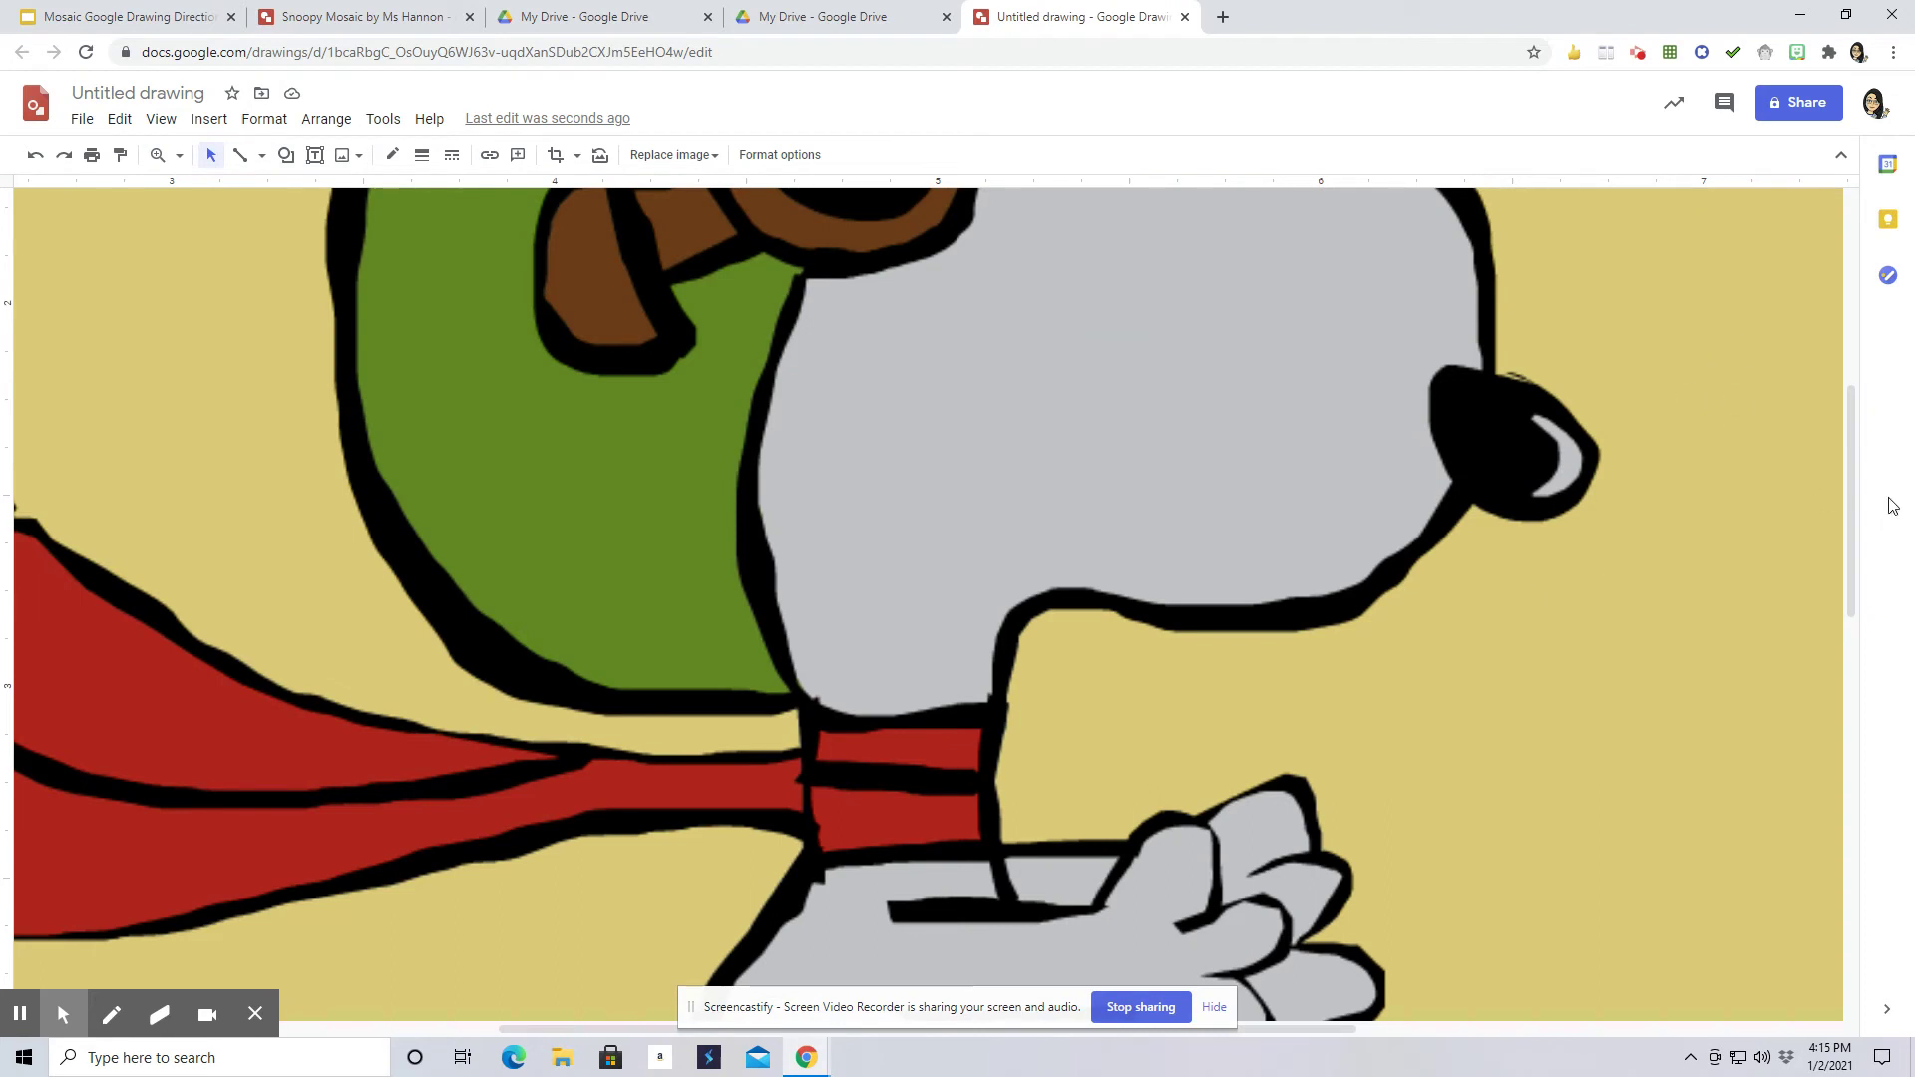
{"action": "left_click_drag", "start_coordinate": [1857, 549], "coordinate": [1859, 481]}
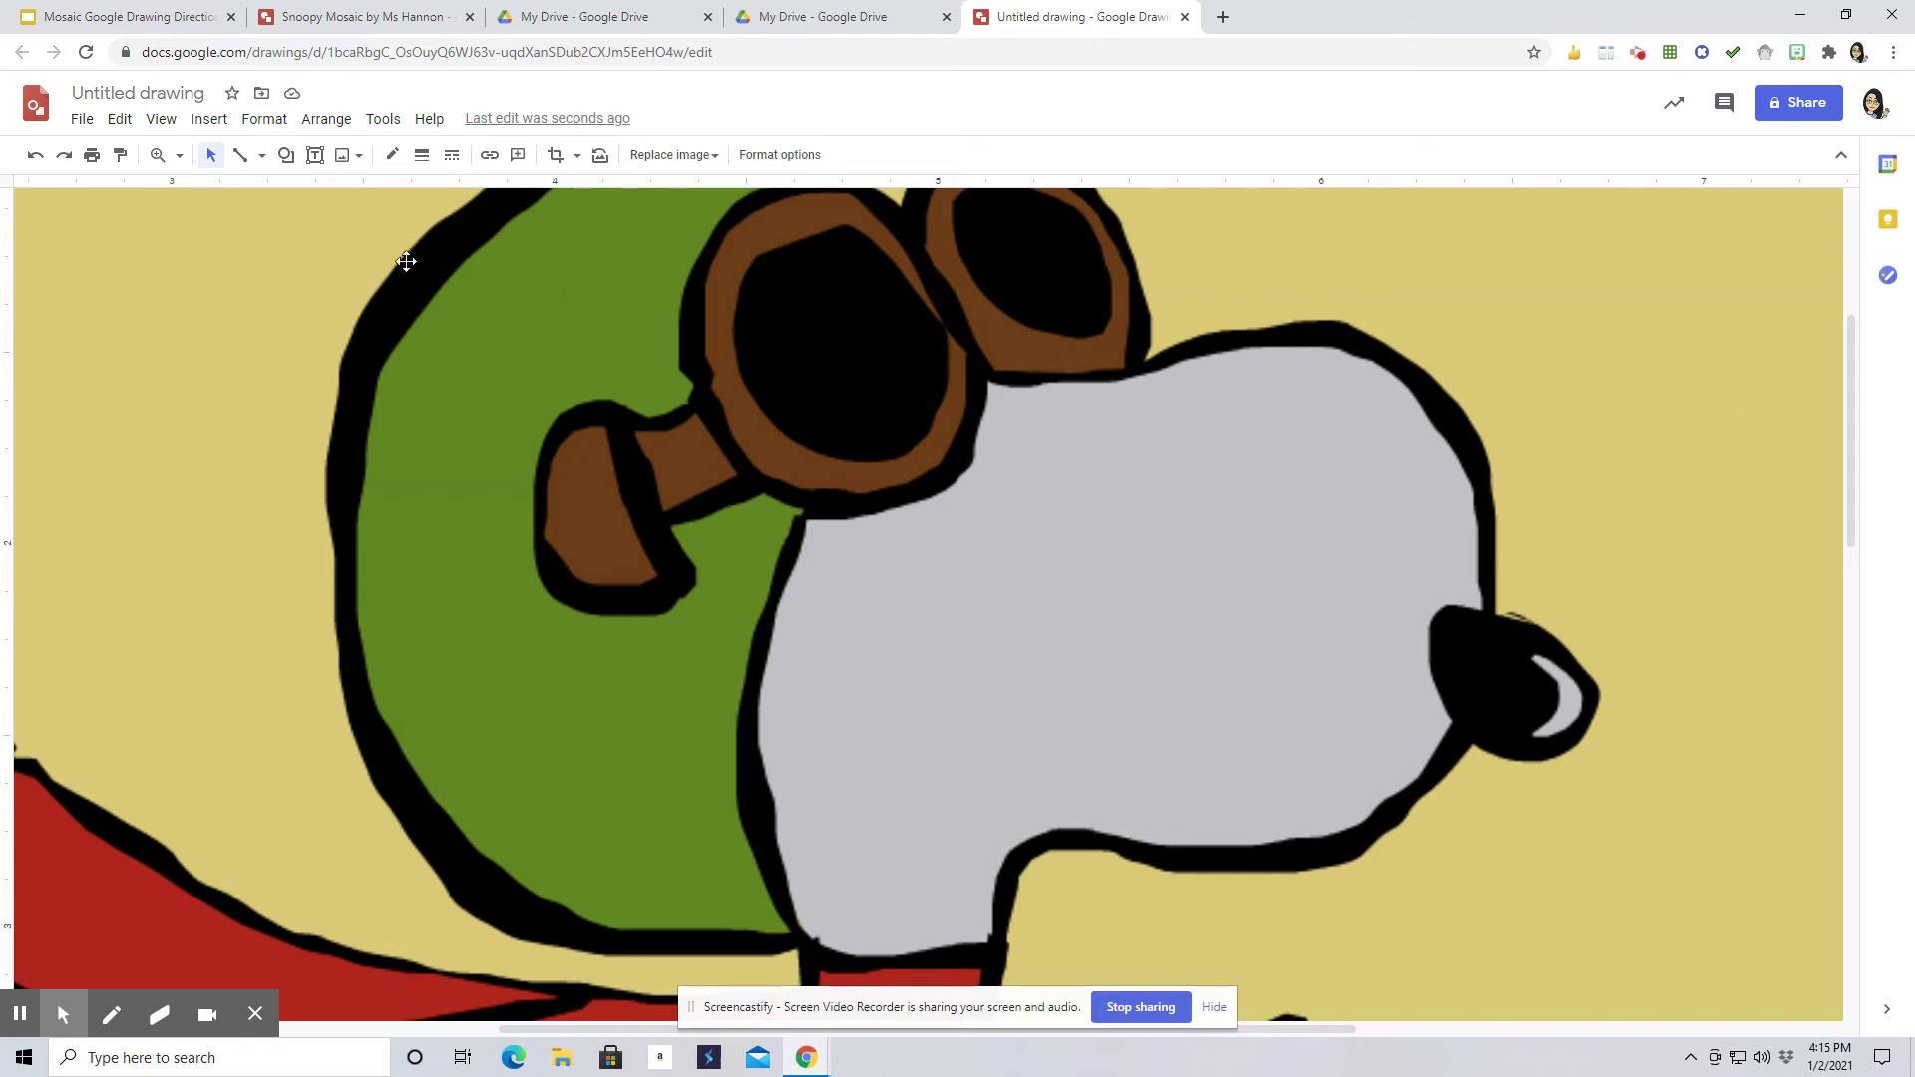
Step: Trace a four-sided polyline tile along Snoopy's nose outline below the goggles
{"action": "left_click", "coordinate": [262, 157]}
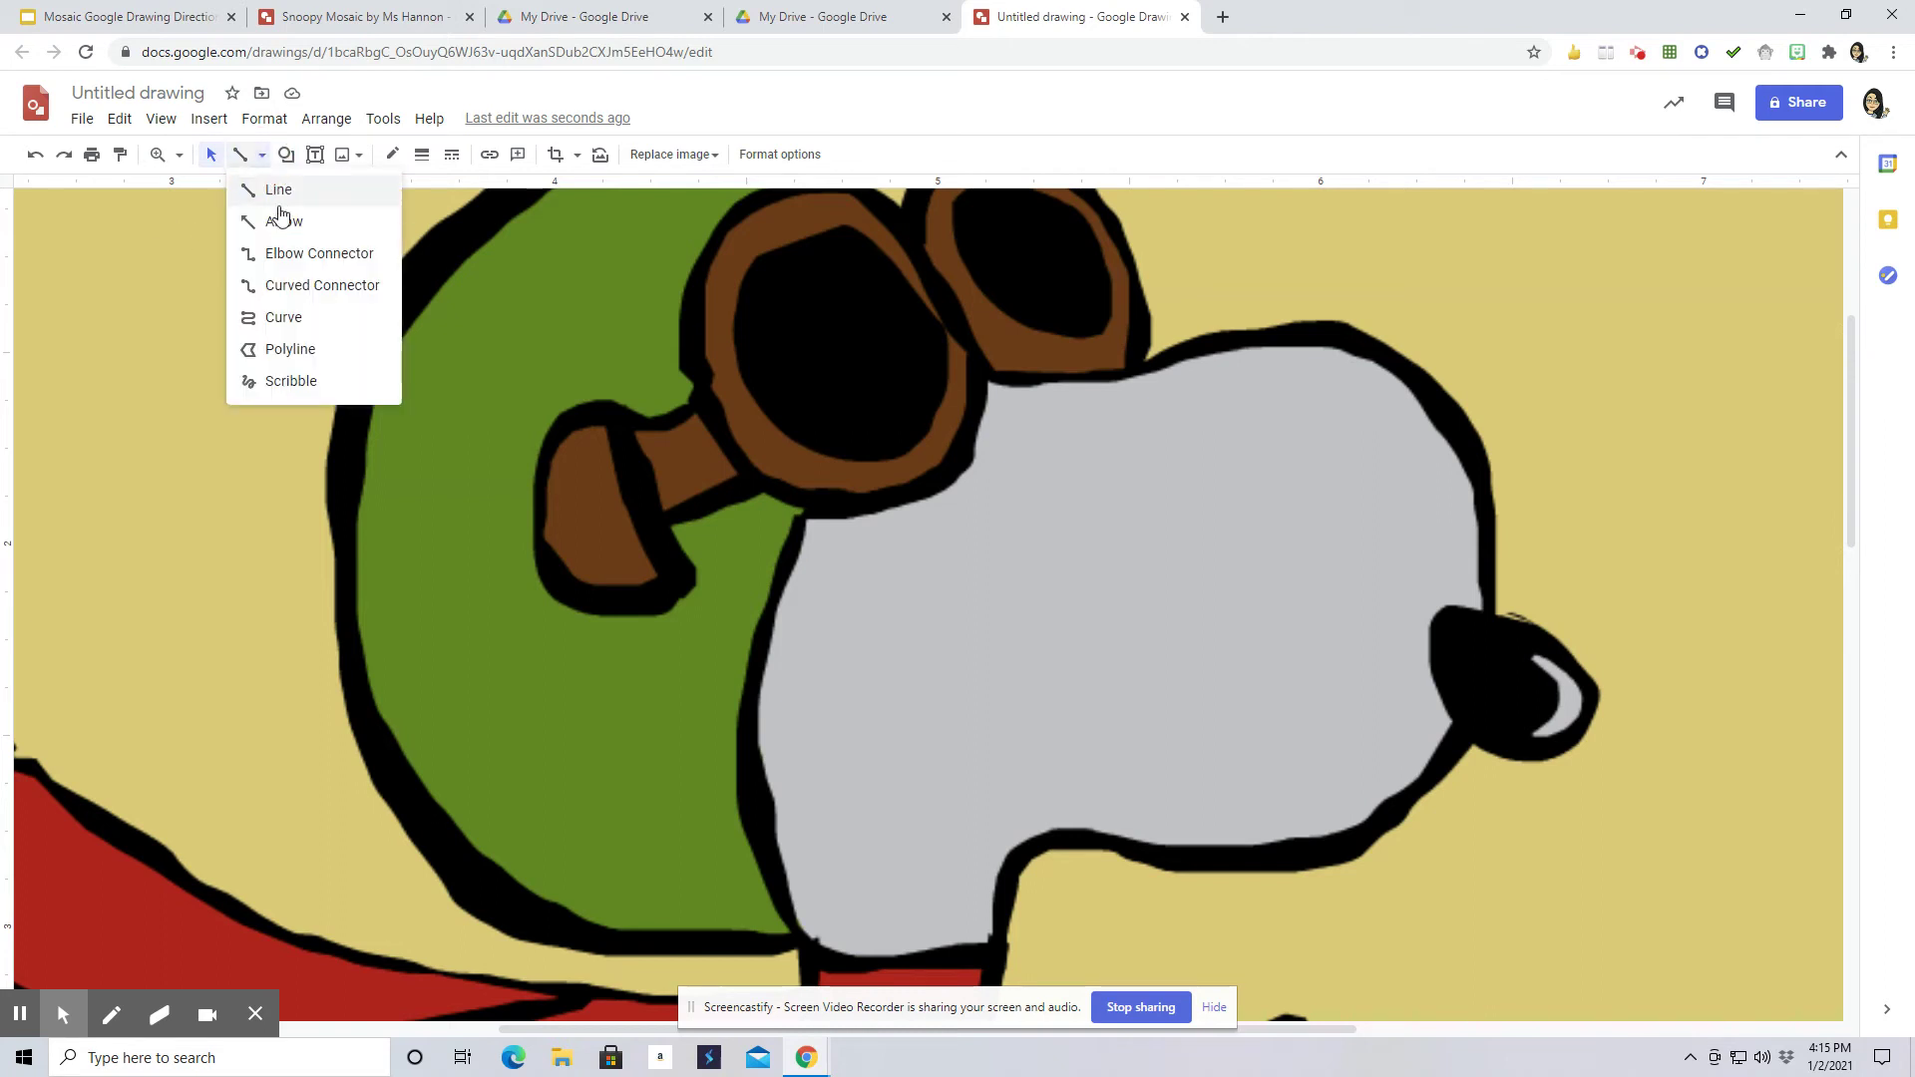
{"action": "left_click", "coordinate": [284, 348]}
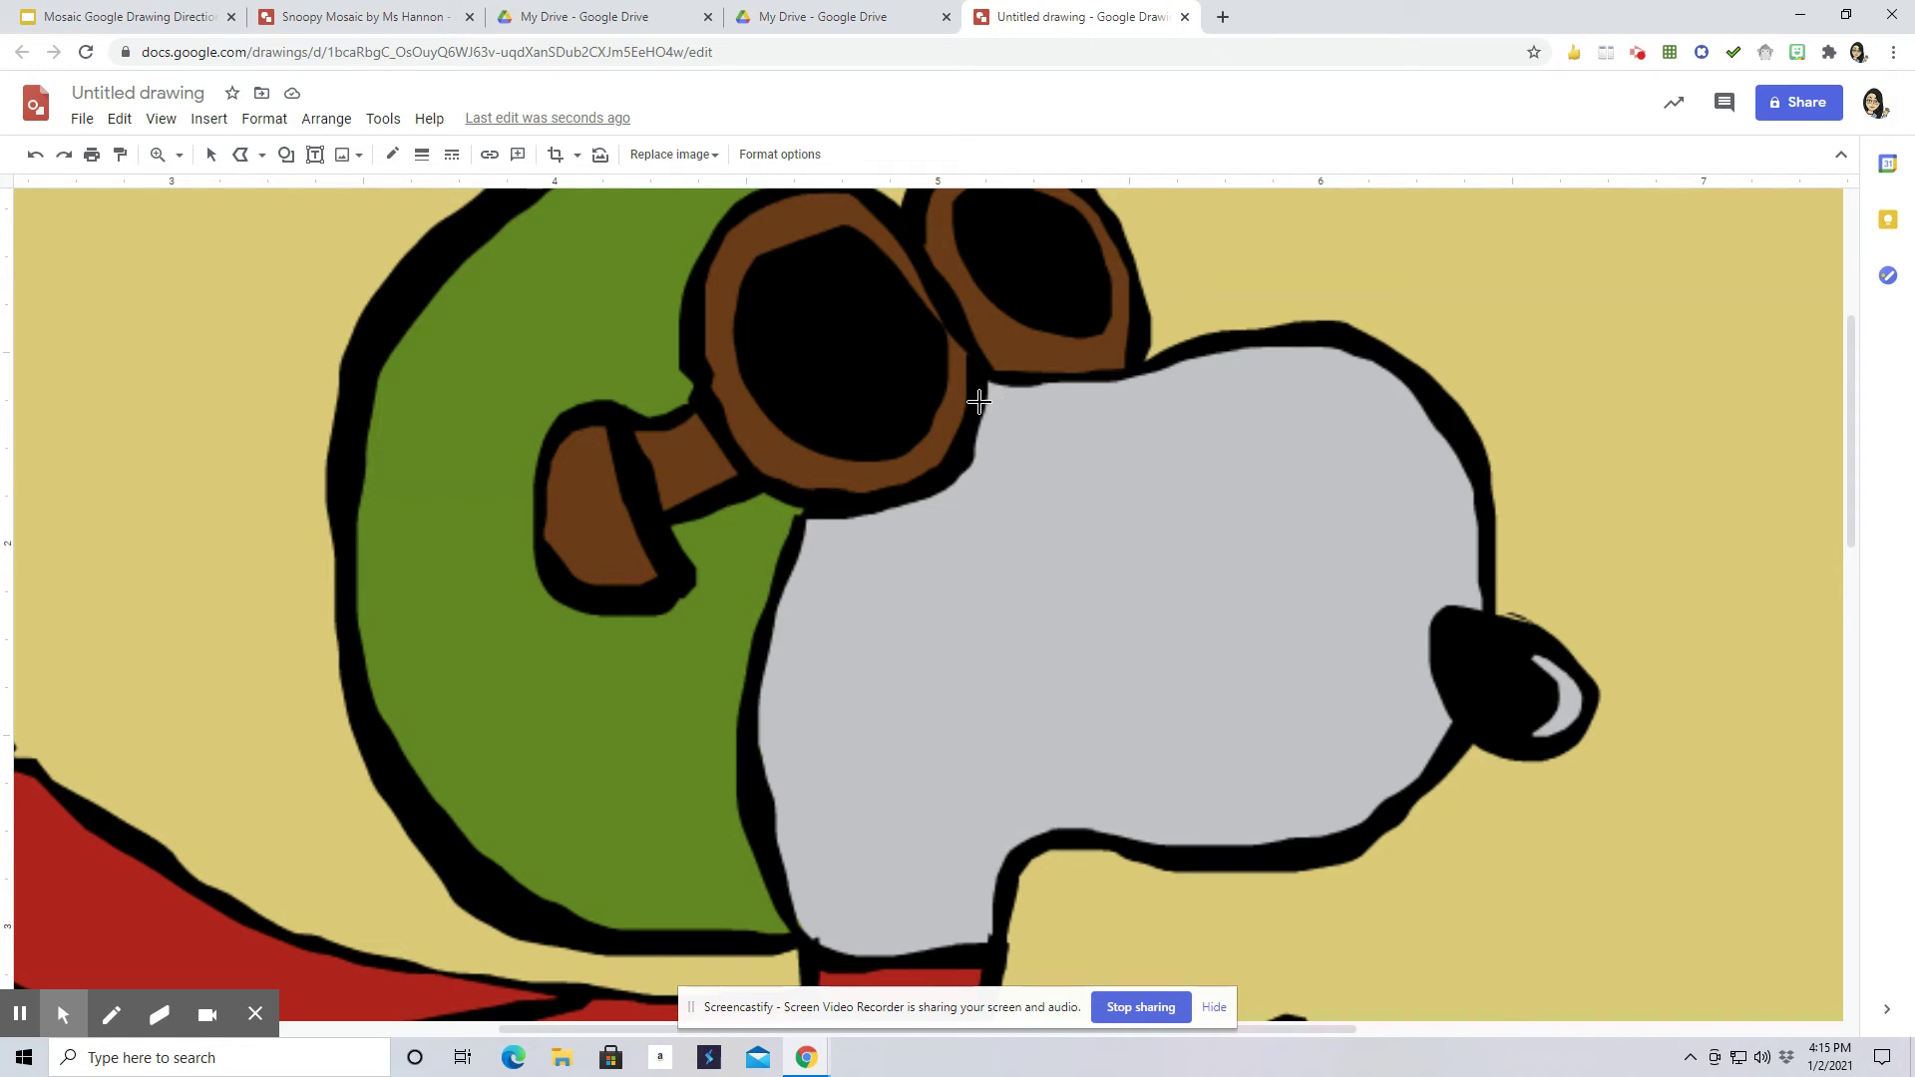
{"action": "left_click_drag", "start_coordinate": [988, 384], "coordinate": [1085, 384]}
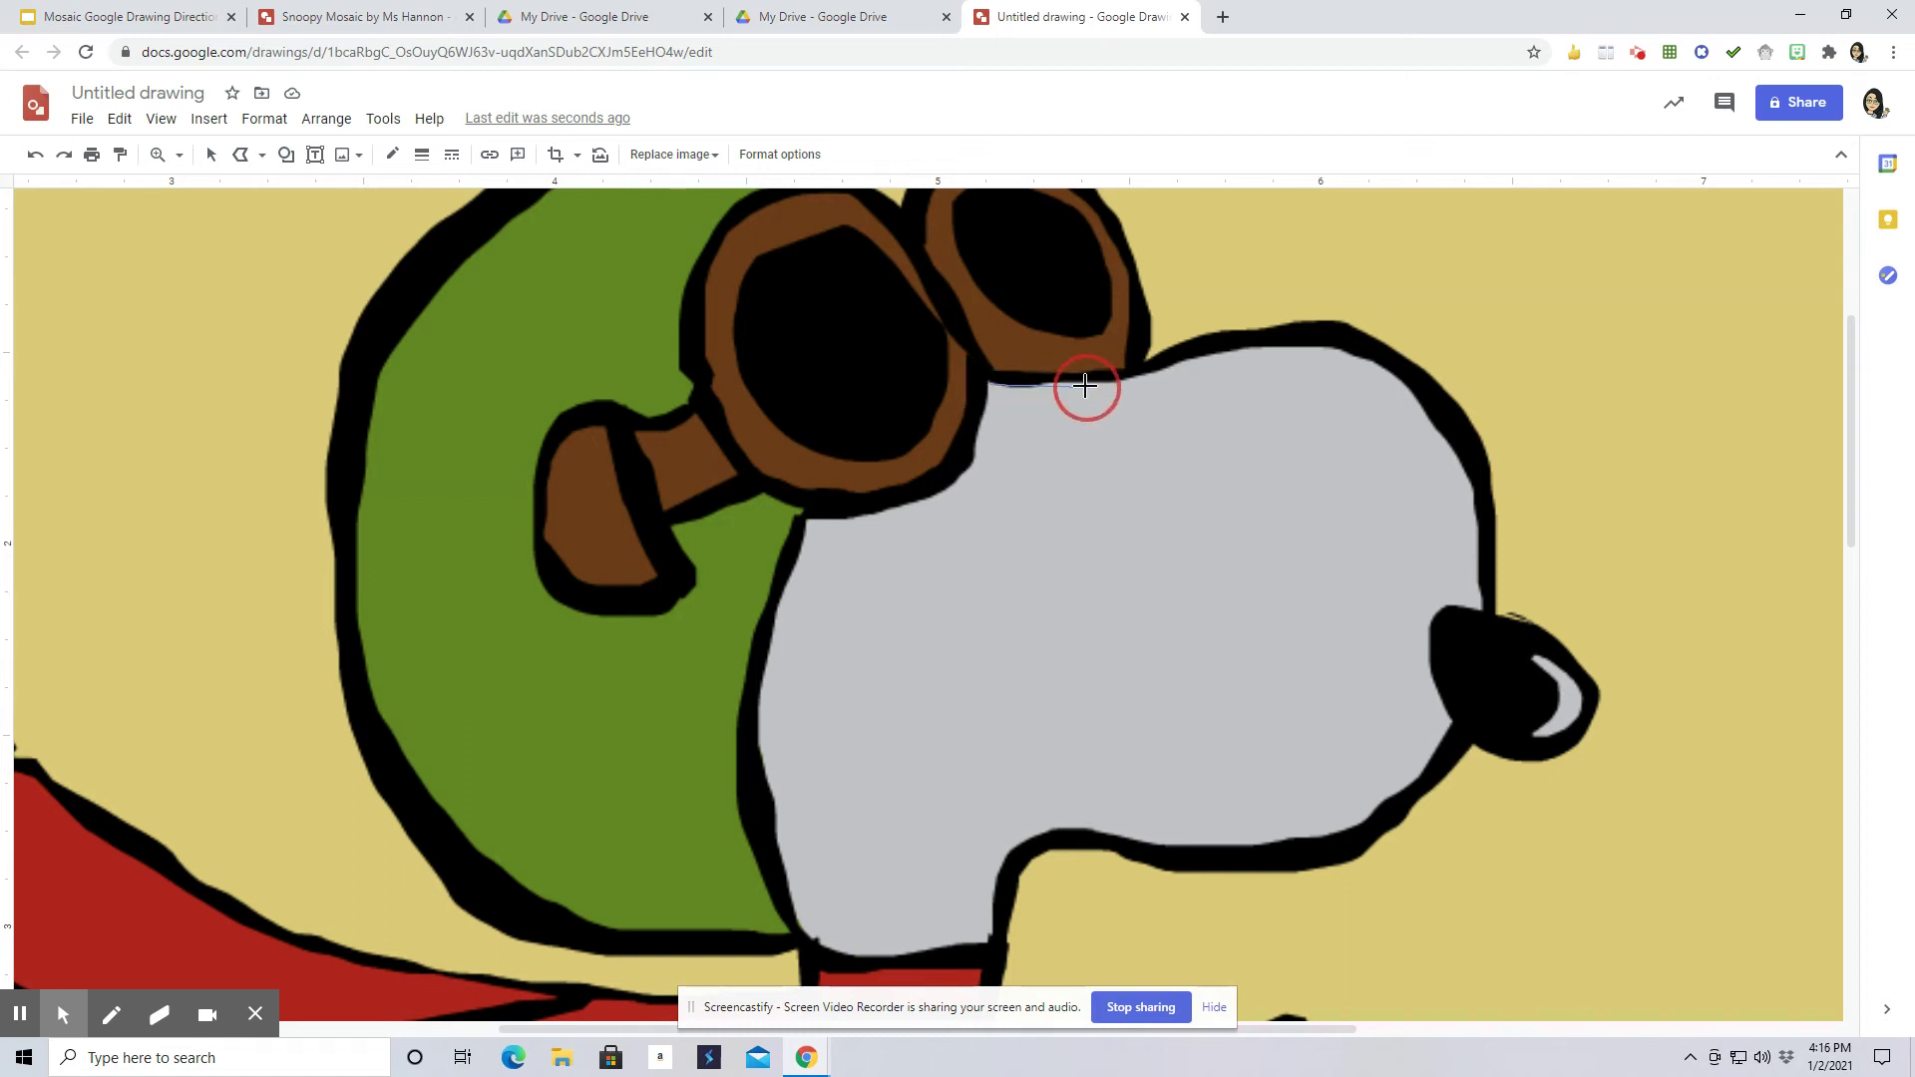
{"action": "left_click", "coordinate": [1119, 456]}
{"action": "left_click", "coordinate": [1076, 482]}
{"action": "left_click_drag", "start_coordinate": [1065, 487], "coordinate": [1001, 391]}
{"action": "left_click", "coordinate": [1002, 391]}
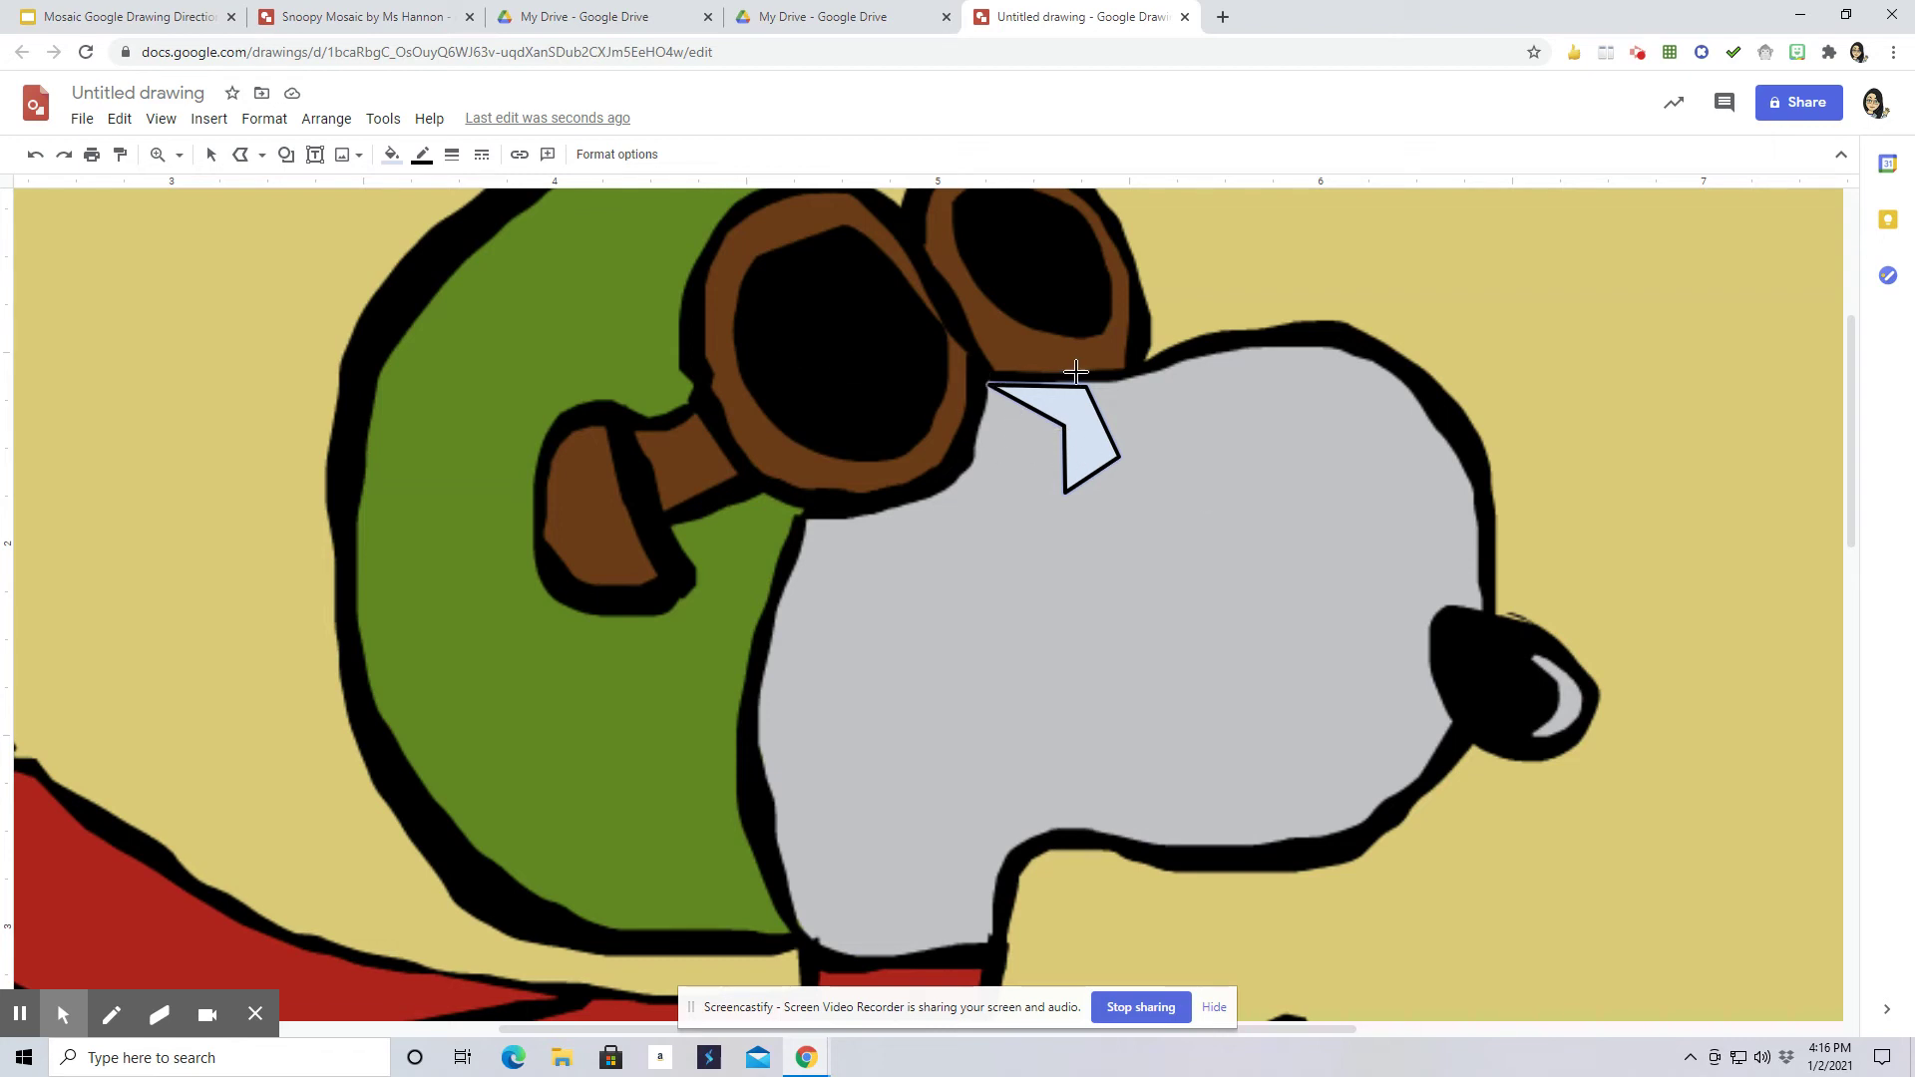
Step: Make the first tile borderless and add four more light-blue triangle tiles along Snoopy's face
{"action": "left_click", "coordinate": [422, 155]}
{"action": "left_click", "coordinate": [490, 195]}
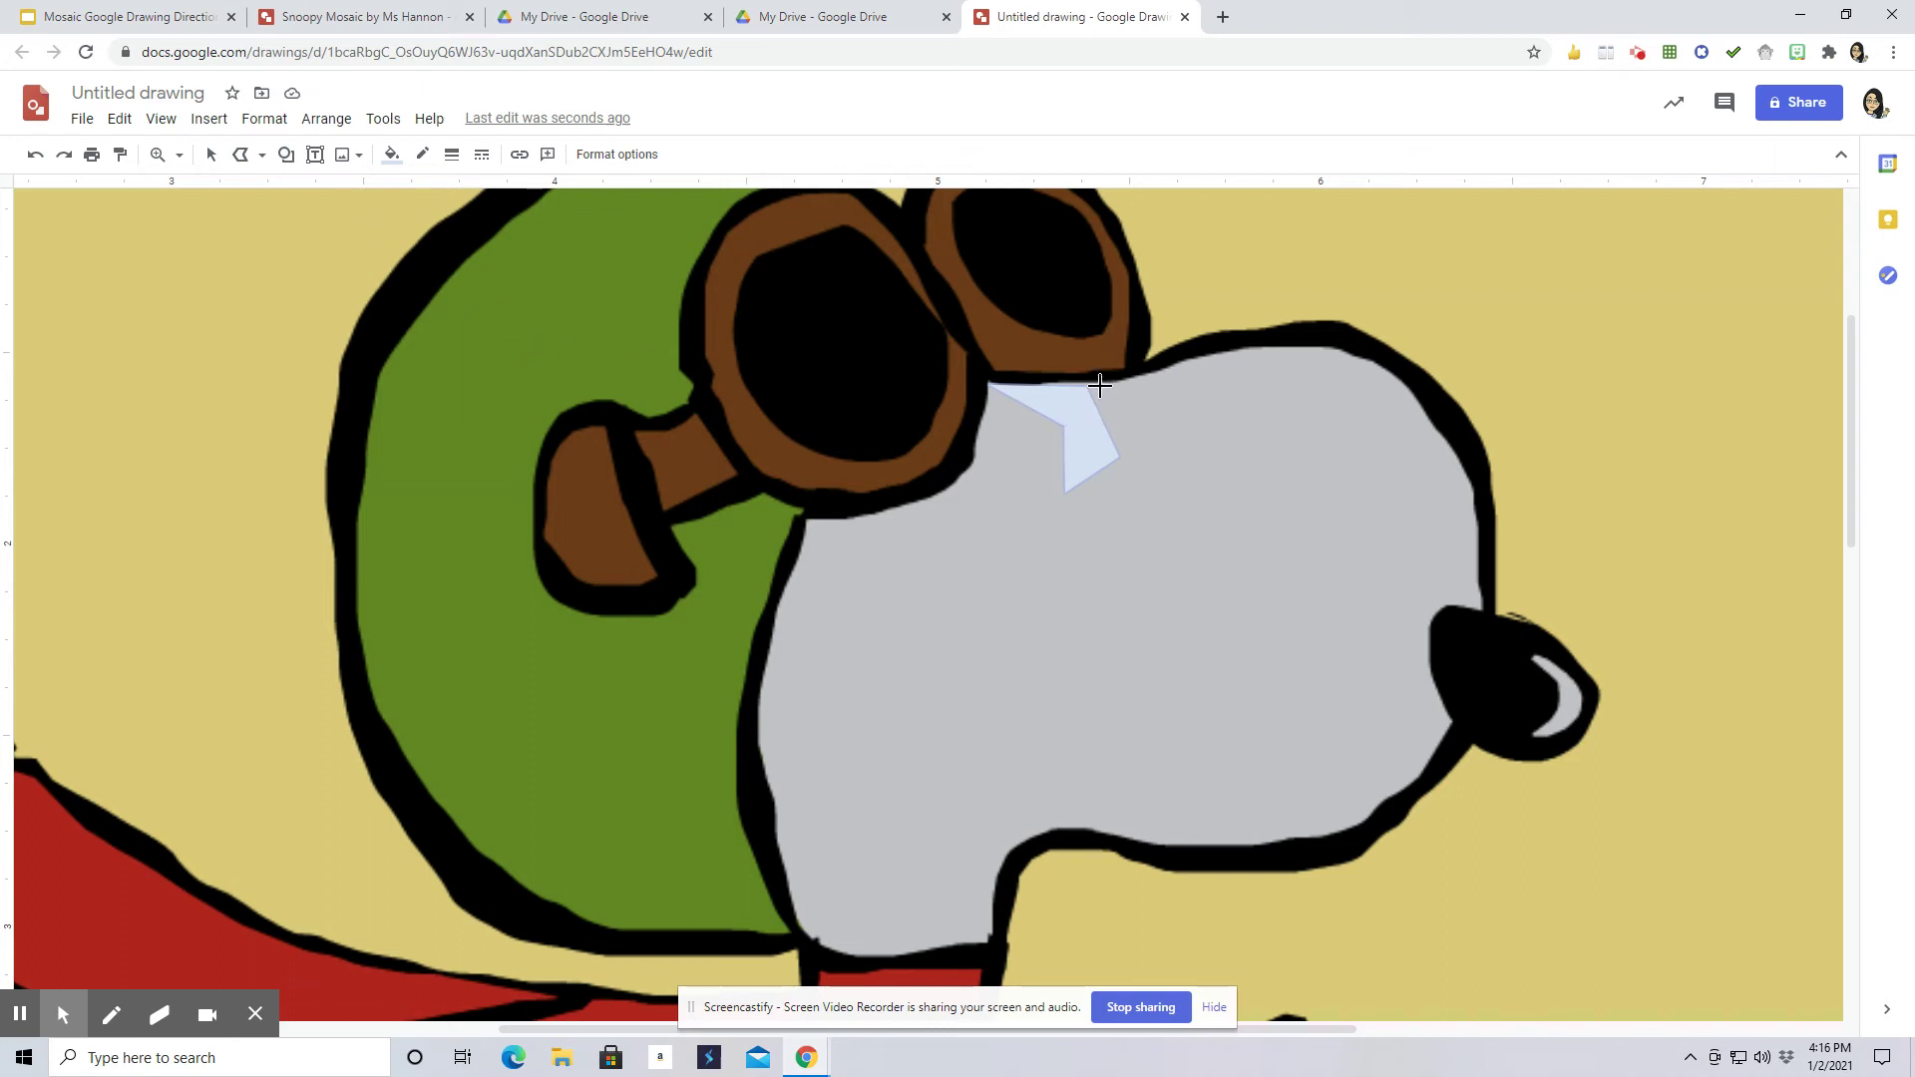
{"action": "left_click_drag", "start_coordinate": [1098, 384], "coordinate": [1133, 466]}
{"action": "left_click", "coordinate": [1192, 359]}
{"action": "left_click", "coordinate": [1101, 385]}
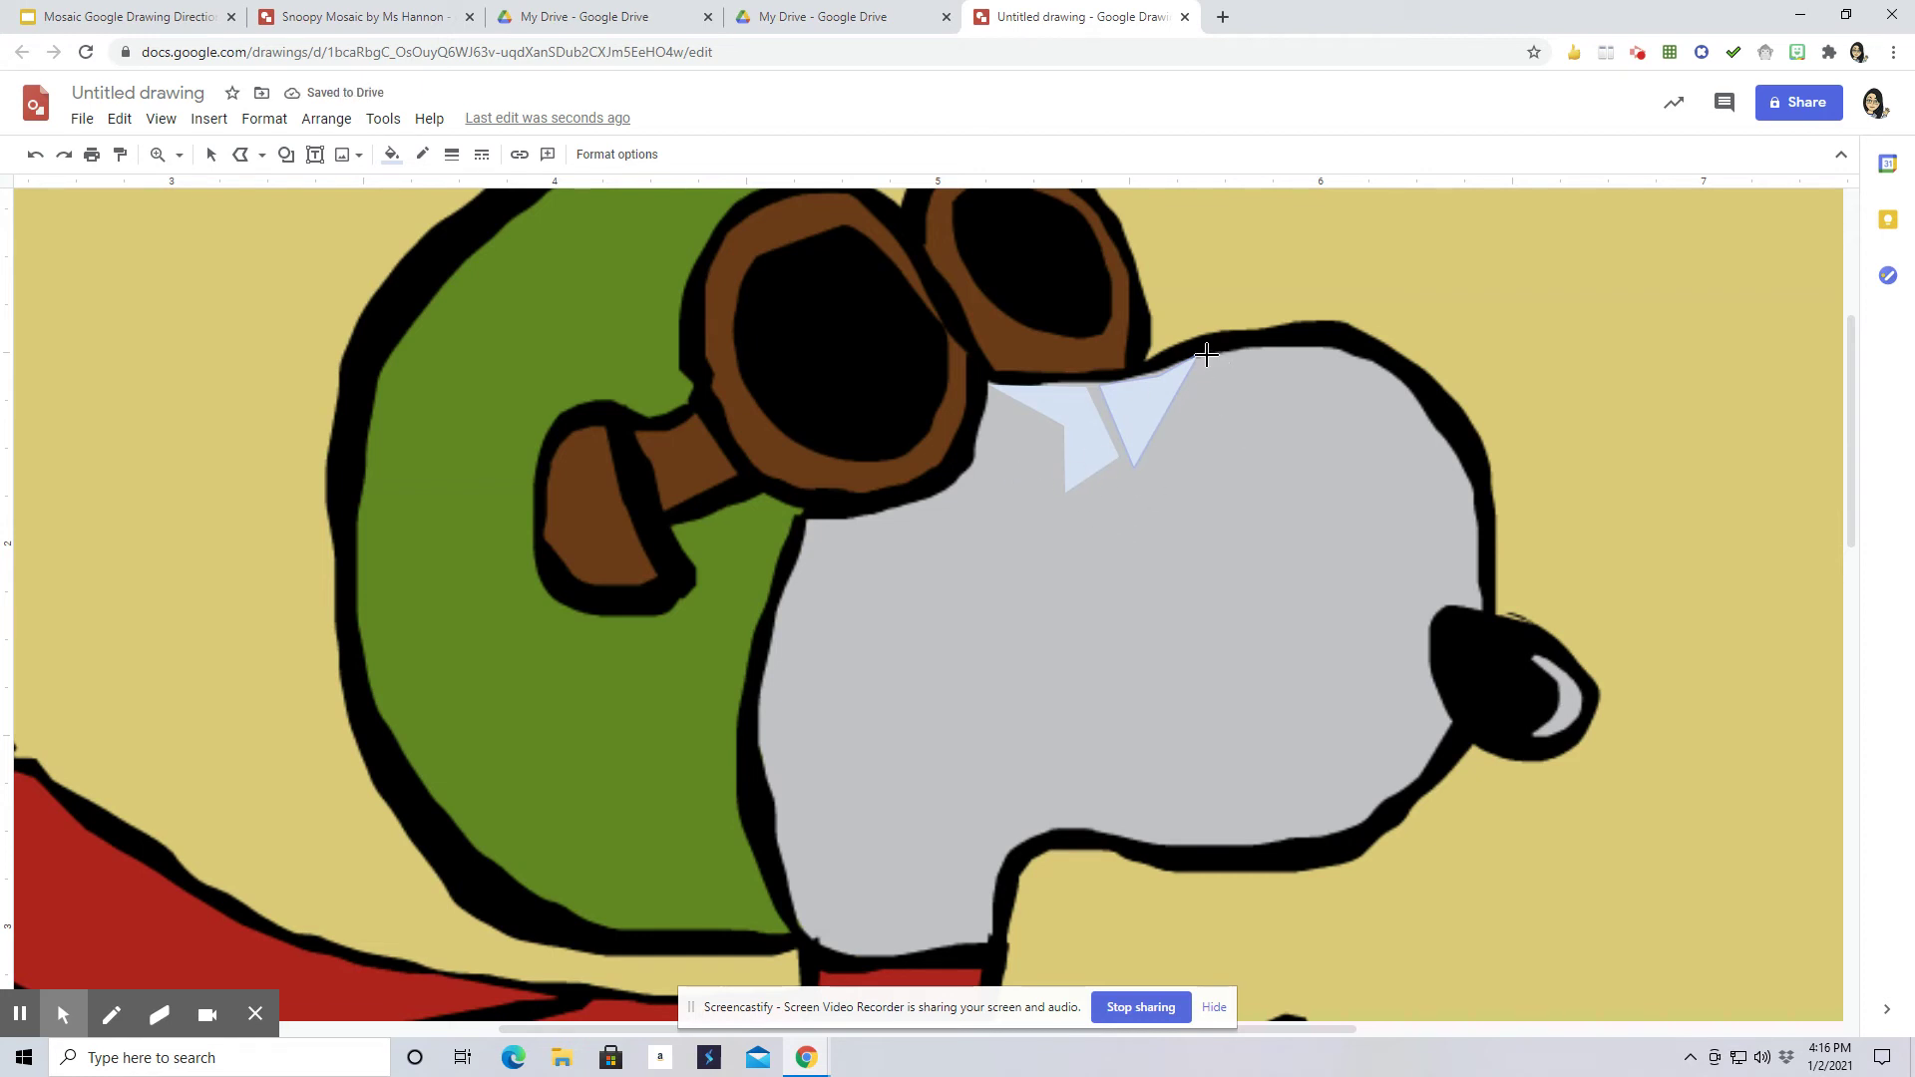
{"action": "mouse_move", "coordinate": [1207, 356]}
{"action": "left_mouse_down"}
{"action": "mouse_move", "coordinate": [1145, 470]}
{"action": "mouse_move", "coordinate": [1084, 521]}
{"action": "mouse_move", "coordinate": [1111, 535]}
{"action": "mouse_move", "coordinate": [1119, 504]}
{"action": "left_mouse_up"}
{"action": "left_click", "coordinate": [1297, 398]}
{"action": "left_click_drag", "start_coordinate": [1297, 398], "coordinate": [1233, 349]}
{"action": "left_click", "coordinate": [1321, 346]}
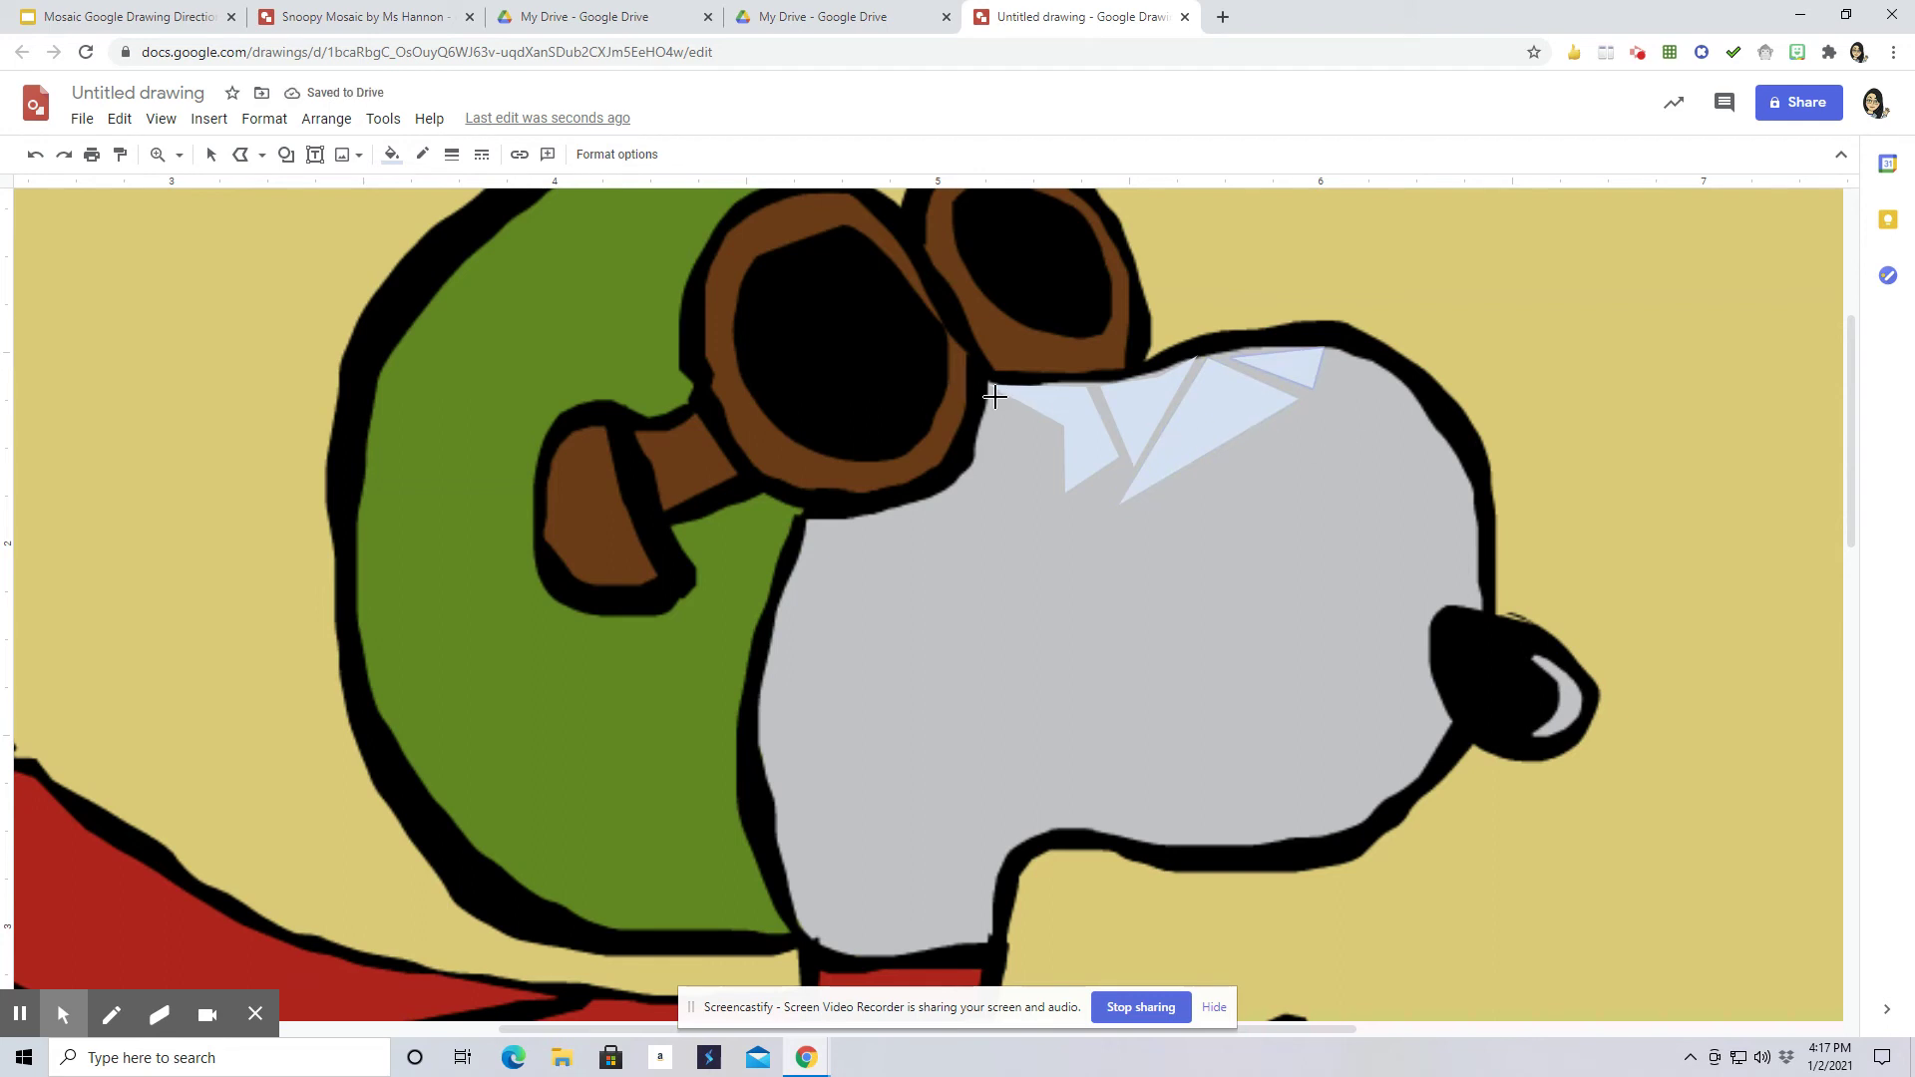
{"action": "mouse_move", "coordinate": [987, 395]}
{"action": "left_mouse_down"}
{"action": "mouse_move", "coordinate": [1053, 433]}
{"action": "mouse_move", "coordinate": [1052, 518]}
{"action": "mouse_move", "coordinate": [975, 475]}
{"action": "mouse_move", "coordinate": [987, 395]}
{"action": "left_mouse_up"}
{"action": "mouse_move", "coordinate": [1071, 507]}
{"action": "left_mouse_down"}
{"action": "mouse_move", "coordinate": [1109, 468]}
{"action": "mouse_move", "coordinate": [1104, 554]}
{"action": "mouse_move", "coordinate": [1065, 522]}
{"action": "left_mouse_up"}
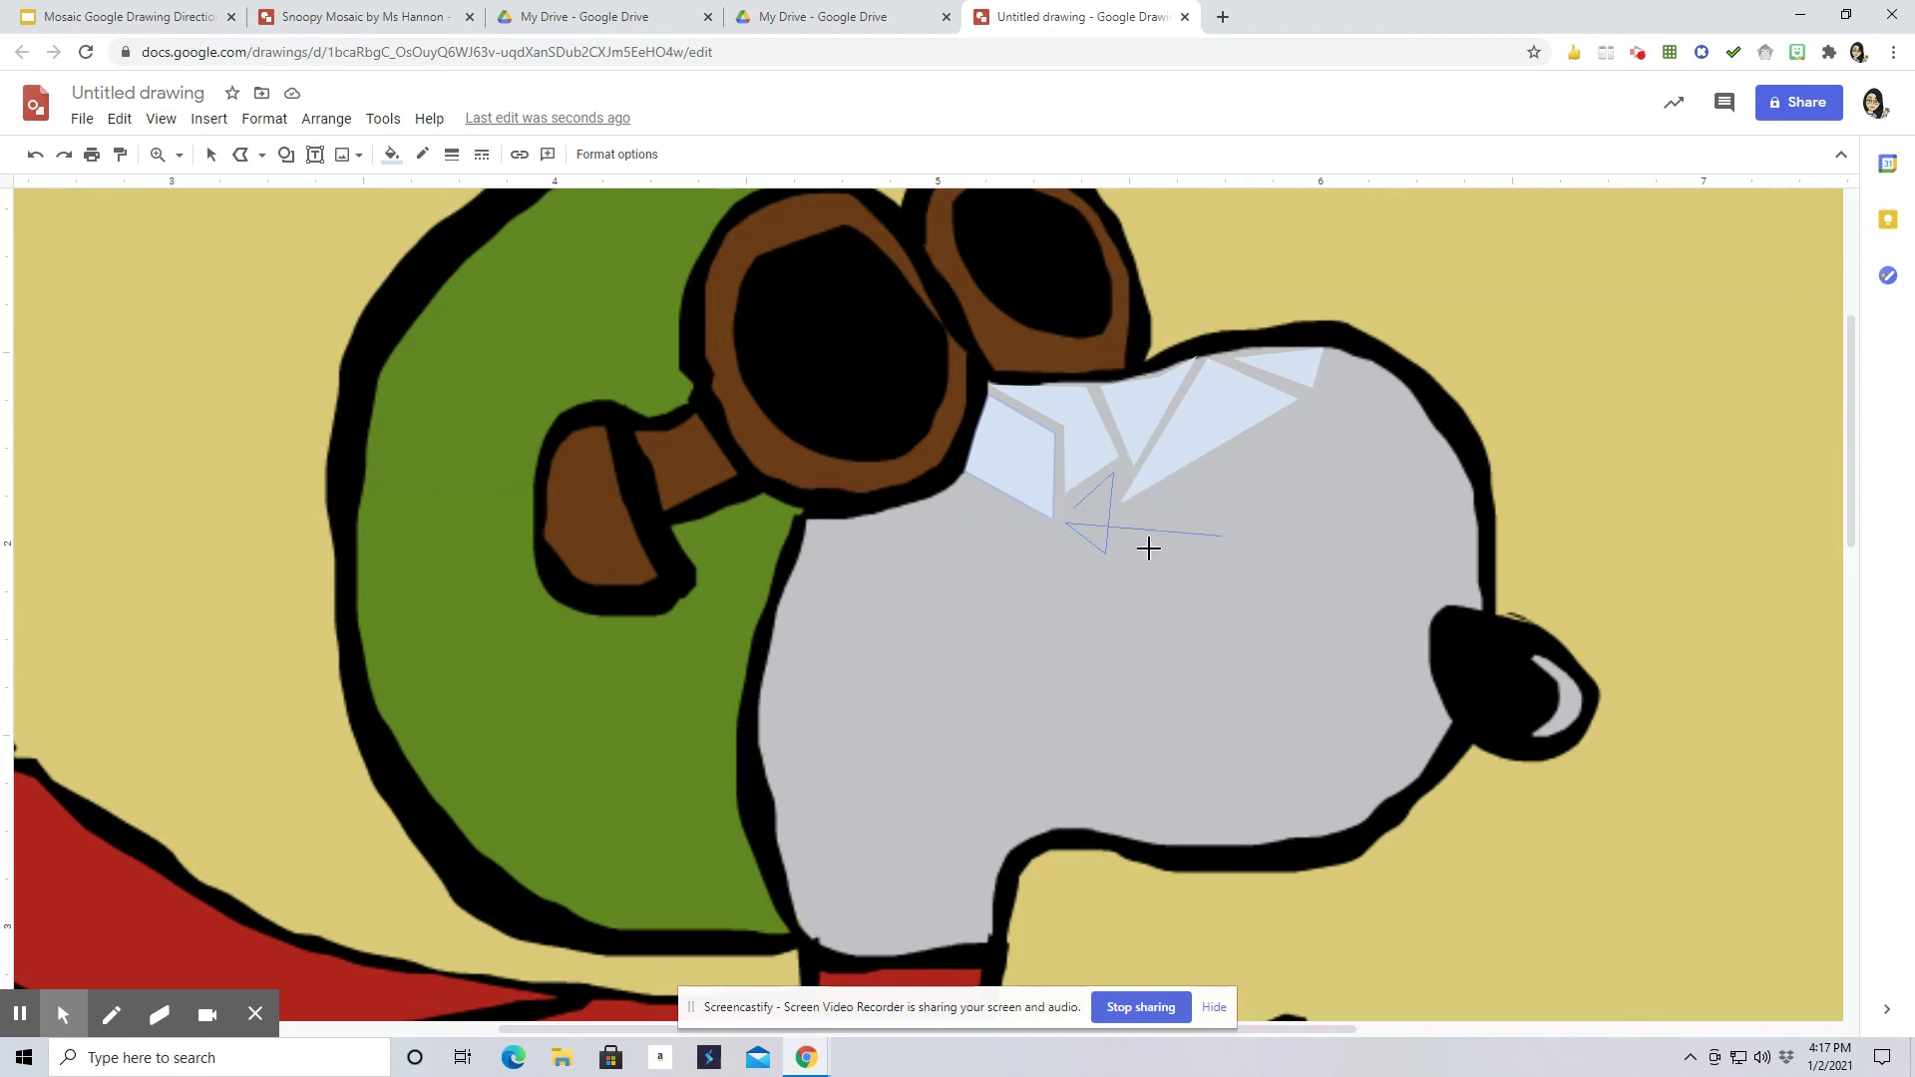
{"action": "double_click", "coordinate": [1076, 506]}
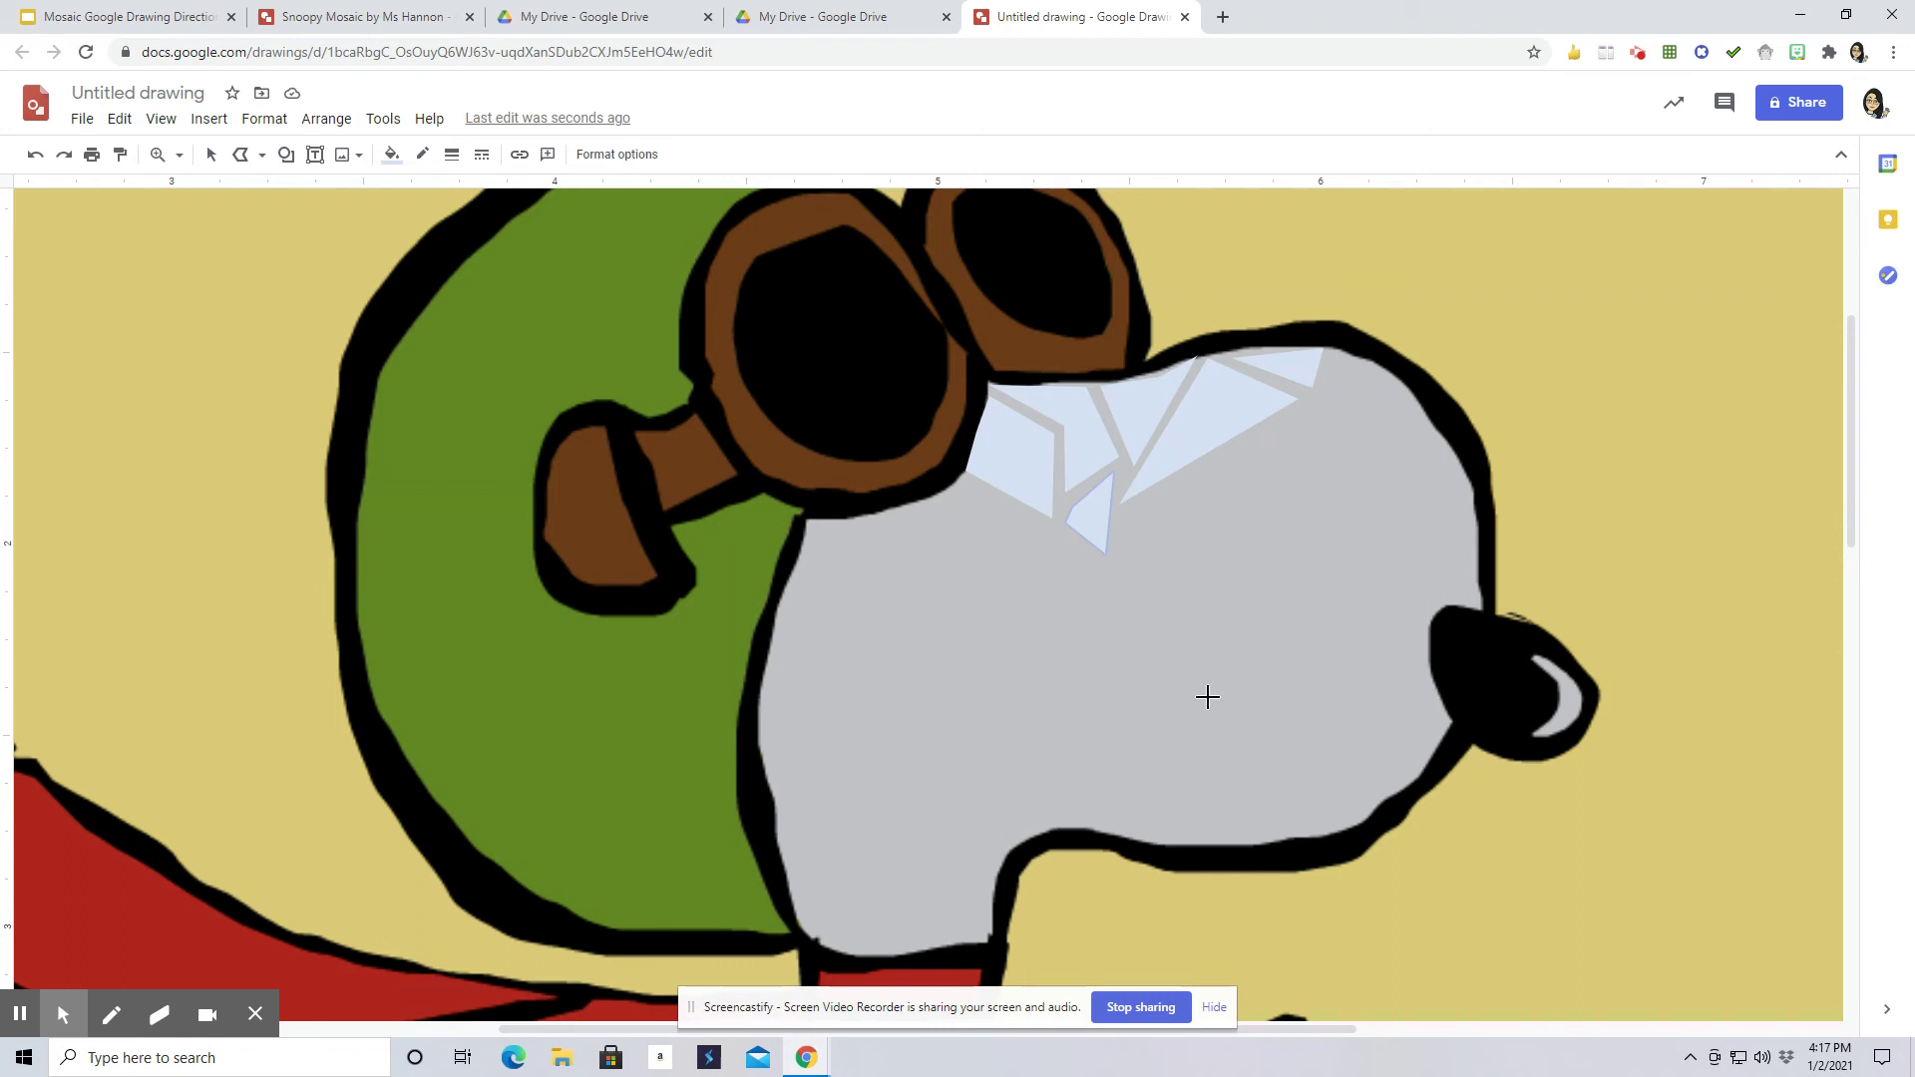
Step: Trace a five-cornered light-blue tile on top of Snoopy's helmet
{"action": "scroll", "coordinate": [1219, 695], "scroll_direction": "up", "scroll_amount": 1}
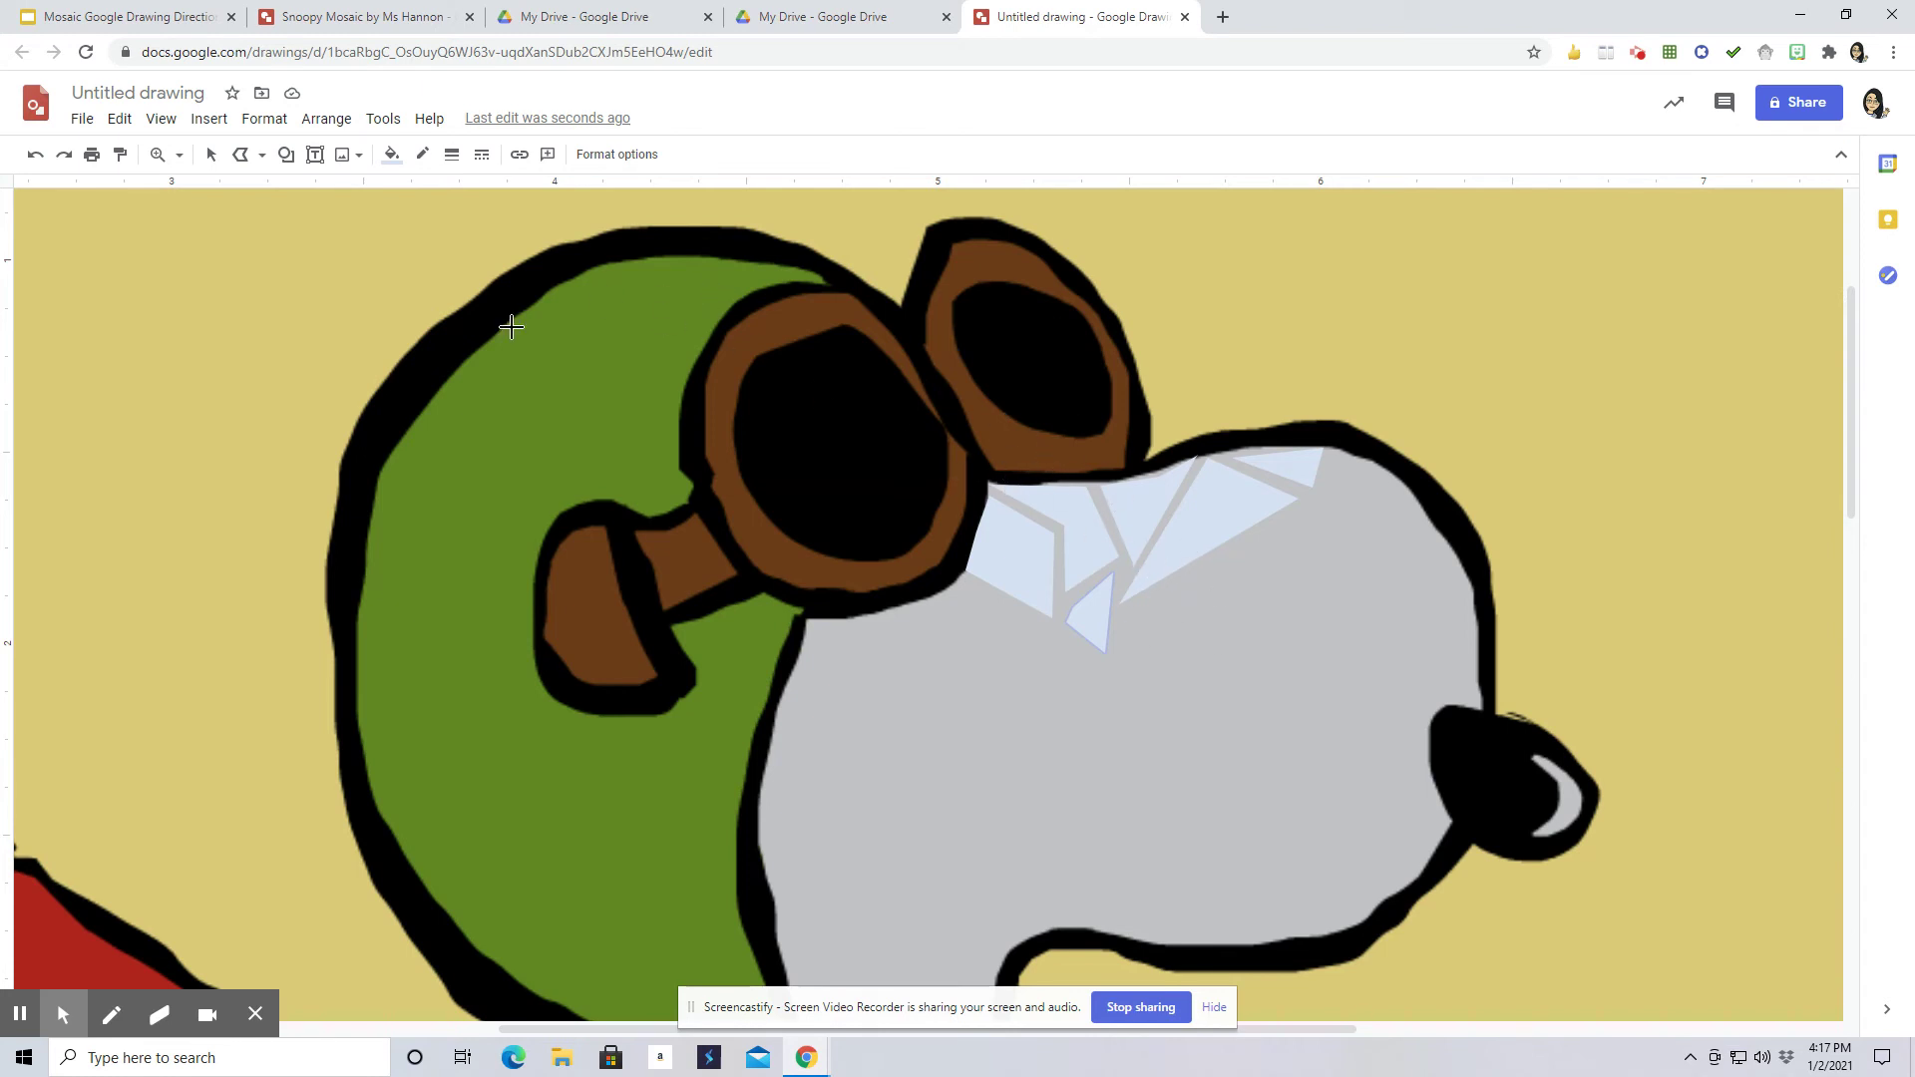
{"action": "left_click", "coordinate": [606, 264]}
{"action": "left_click", "coordinate": [698, 261]}
{"action": "left_click", "coordinate": [712, 305]}
{"action": "left_click", "coordinate": [713, 335]}
{"action": "left_click", "coordinate": [682, 381]}
{"action": "left_click", "coordinate": [611, 260]}
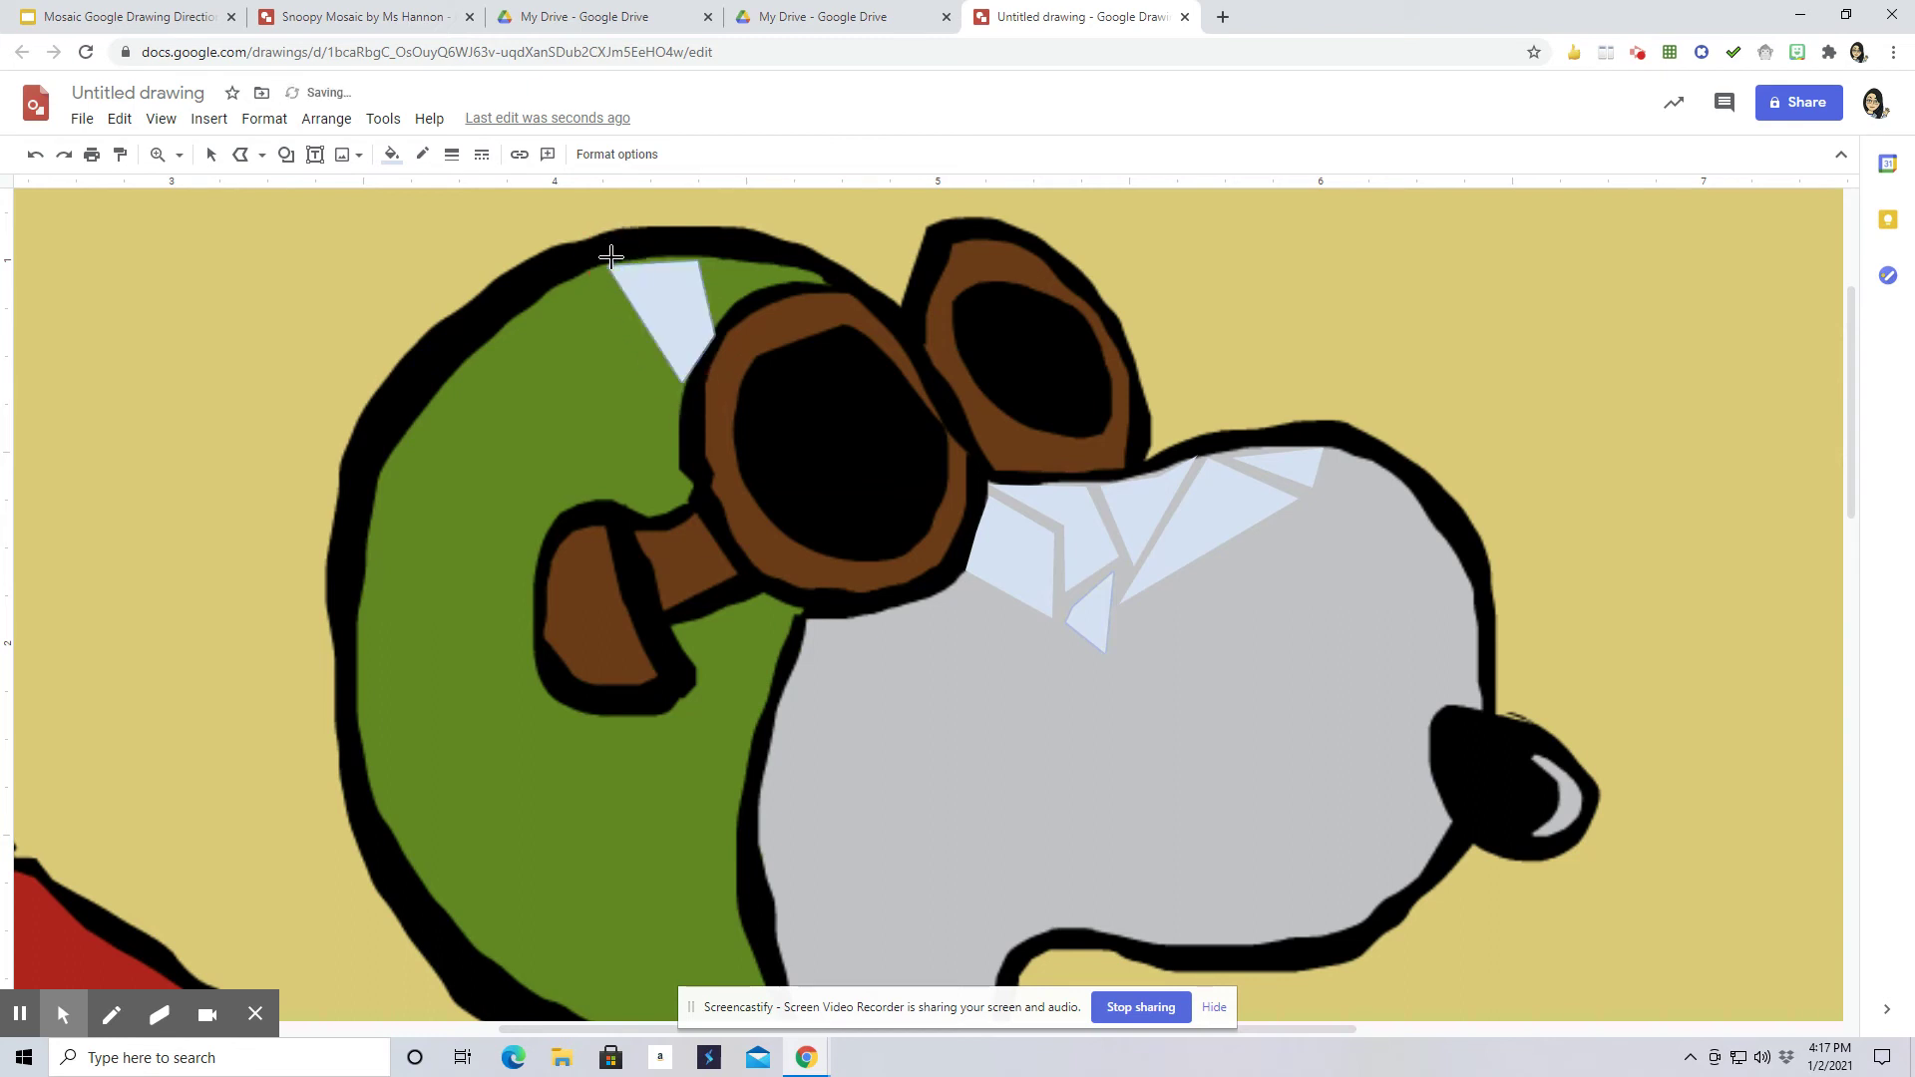
Step: Try stock greens, then fill the helmet tile with custom light green #85dc5f
{"action": "left_click", "coordinate": [392, 160]}
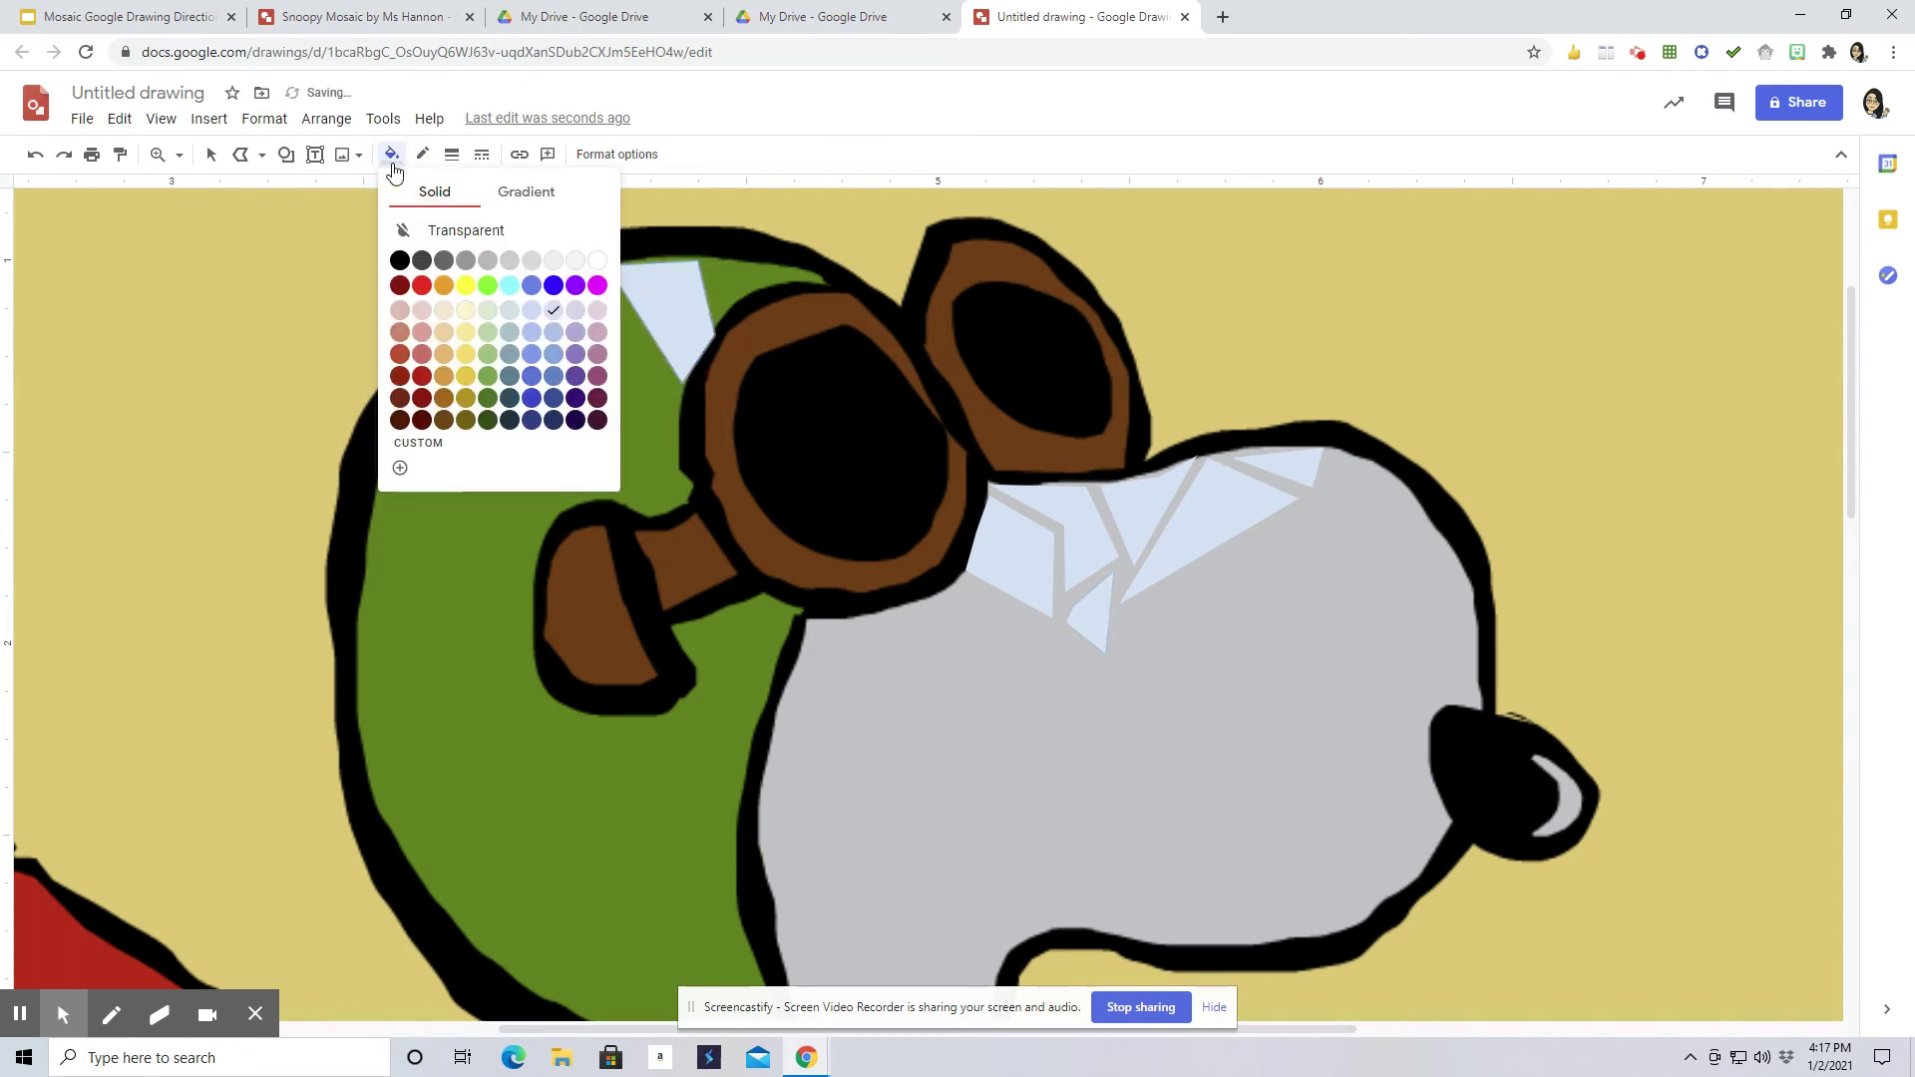
{"action": "left_click", "coordinate": [486, 376]}
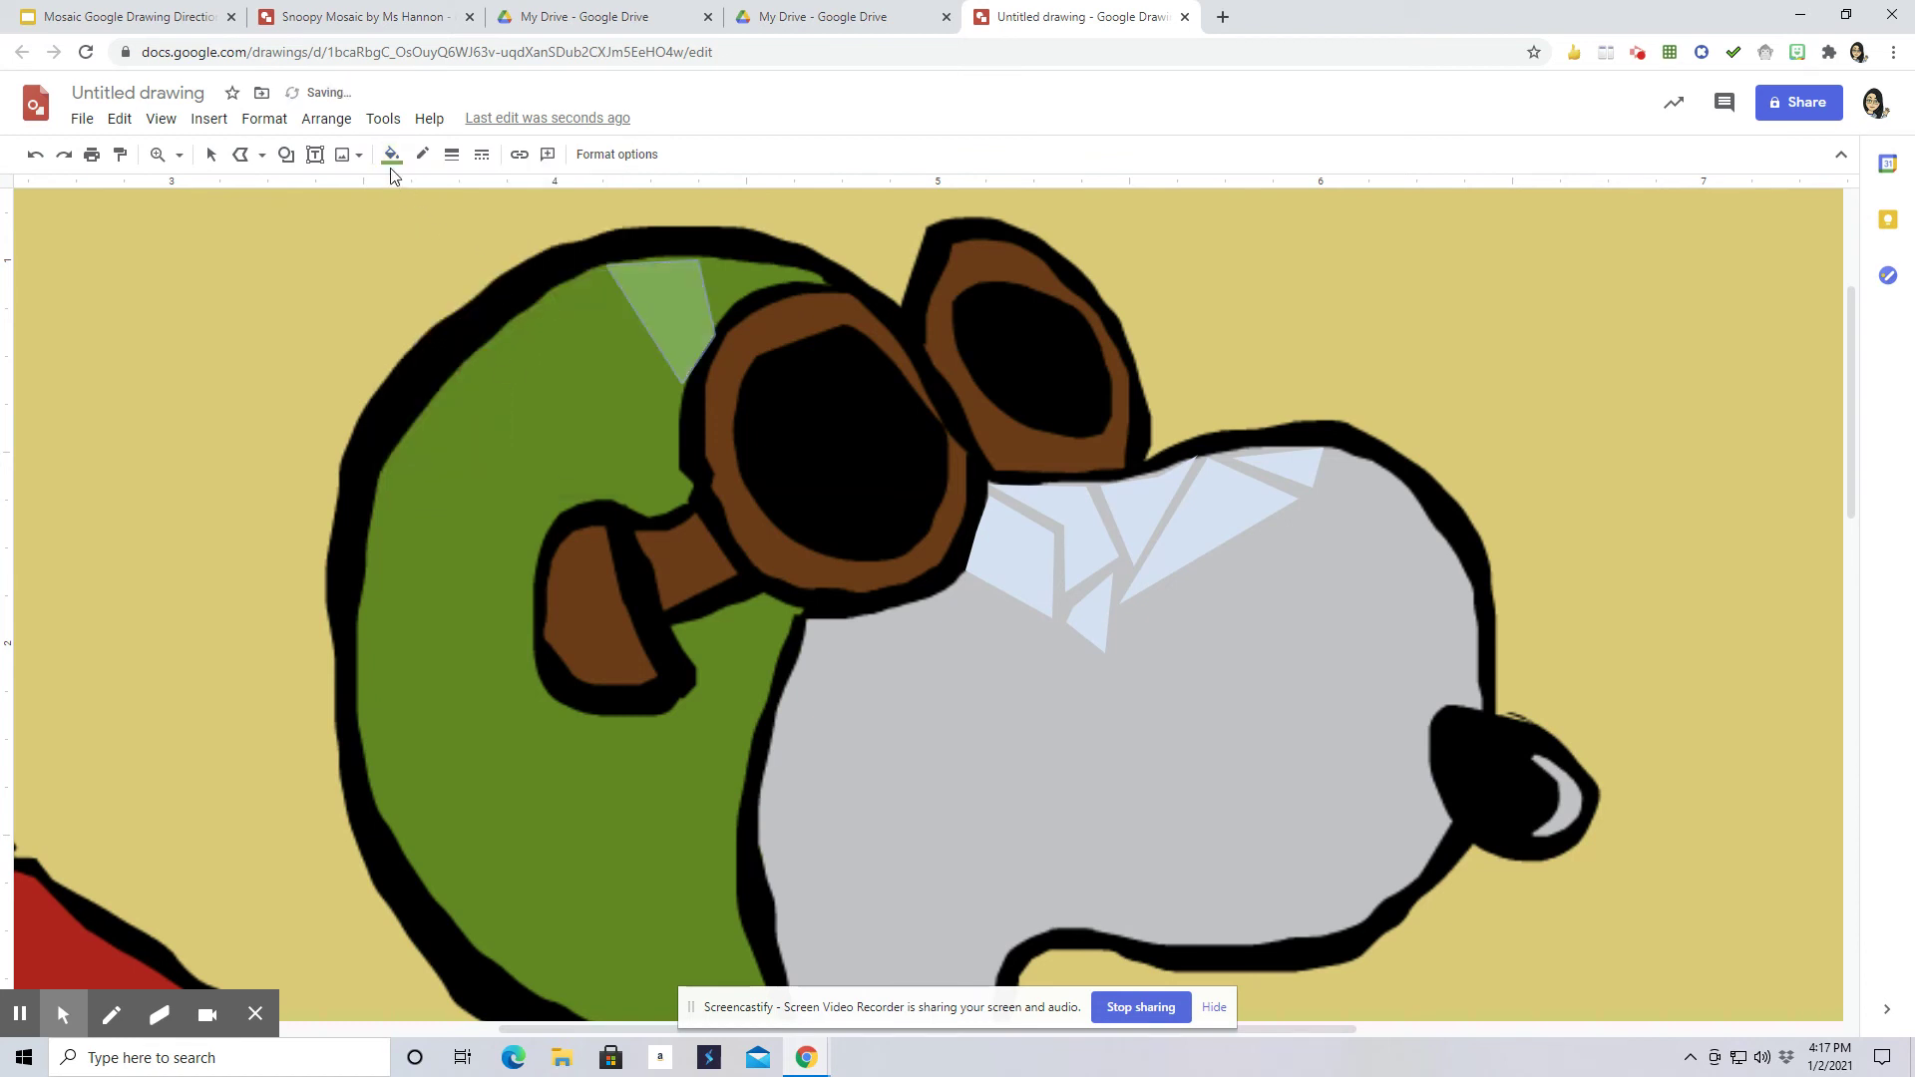
{"action": "left_click", "coordinate": [392, 158]}
{"action": "left_click", "coordinate": [482, 398]}
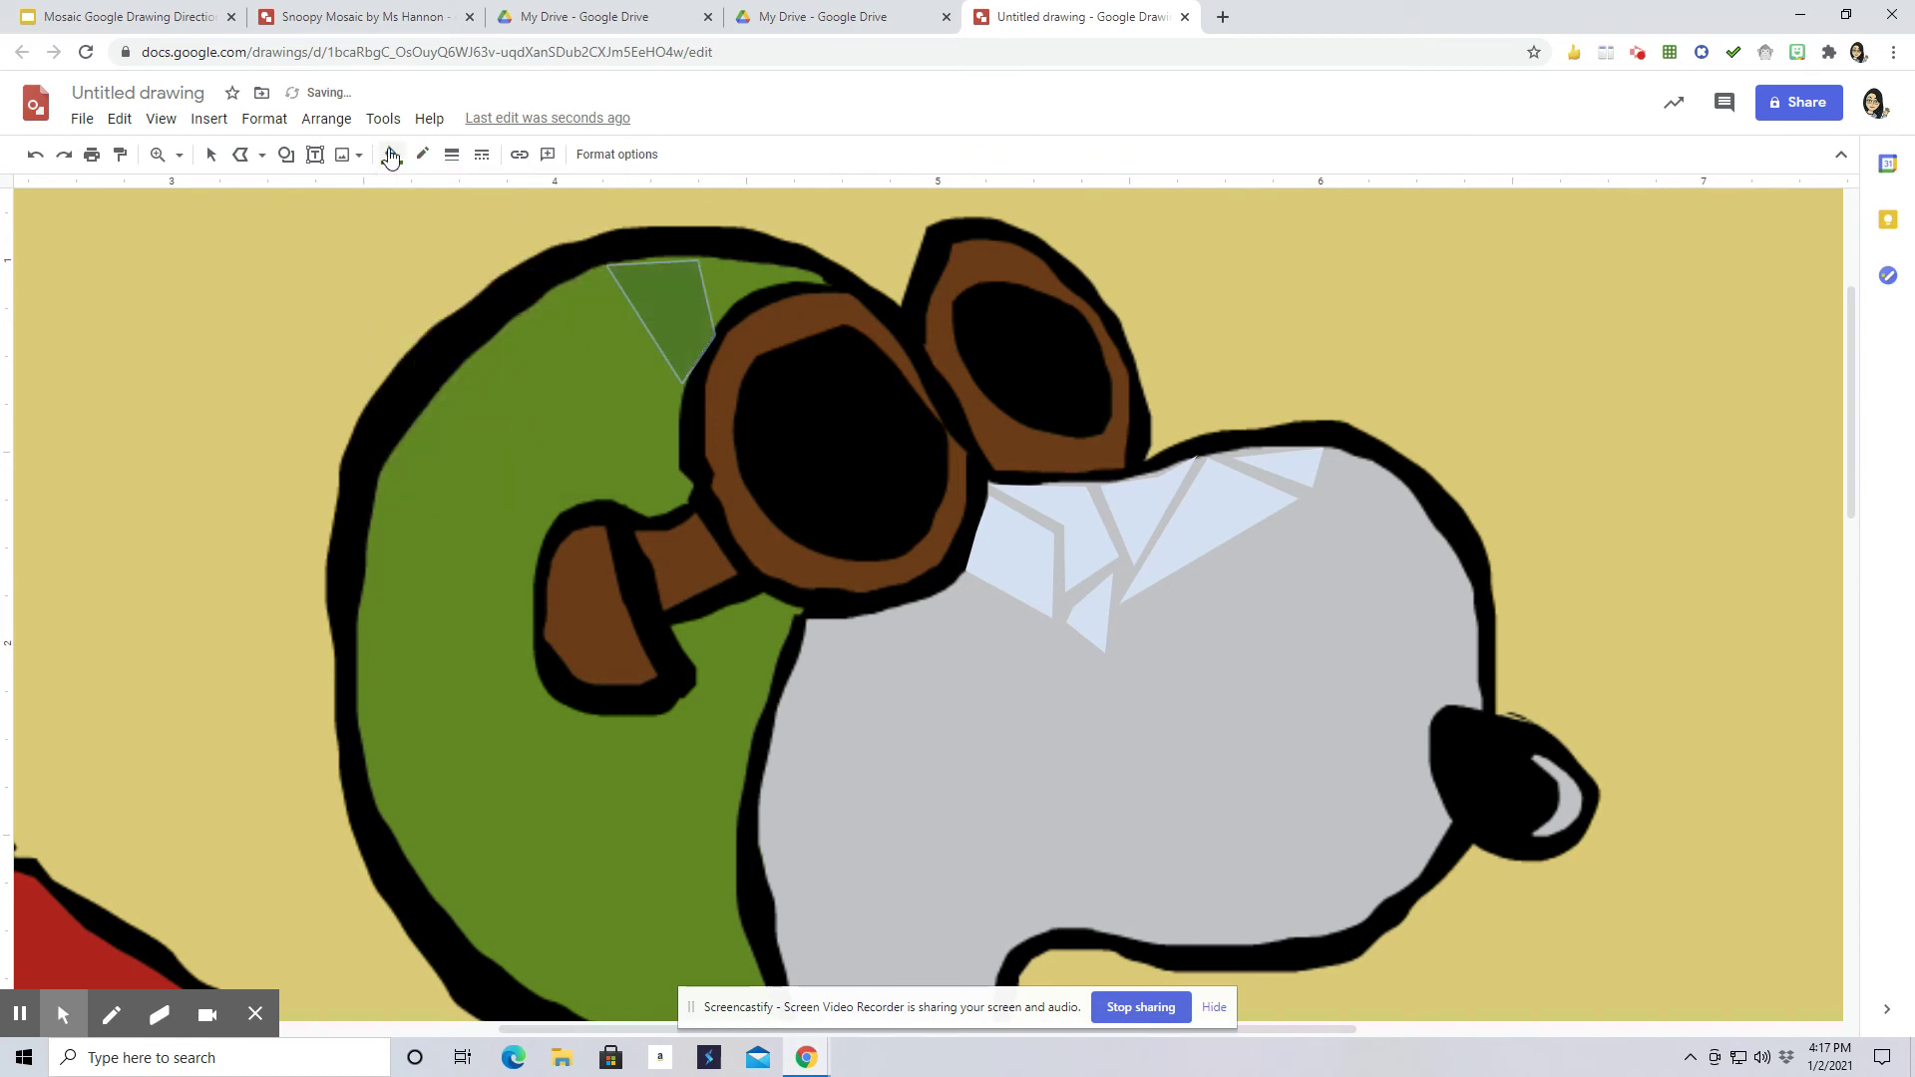
{"action": "left_click", "coordinate": [390, 158]}
{"action": "left_click", "coordinate": [398, 461]}
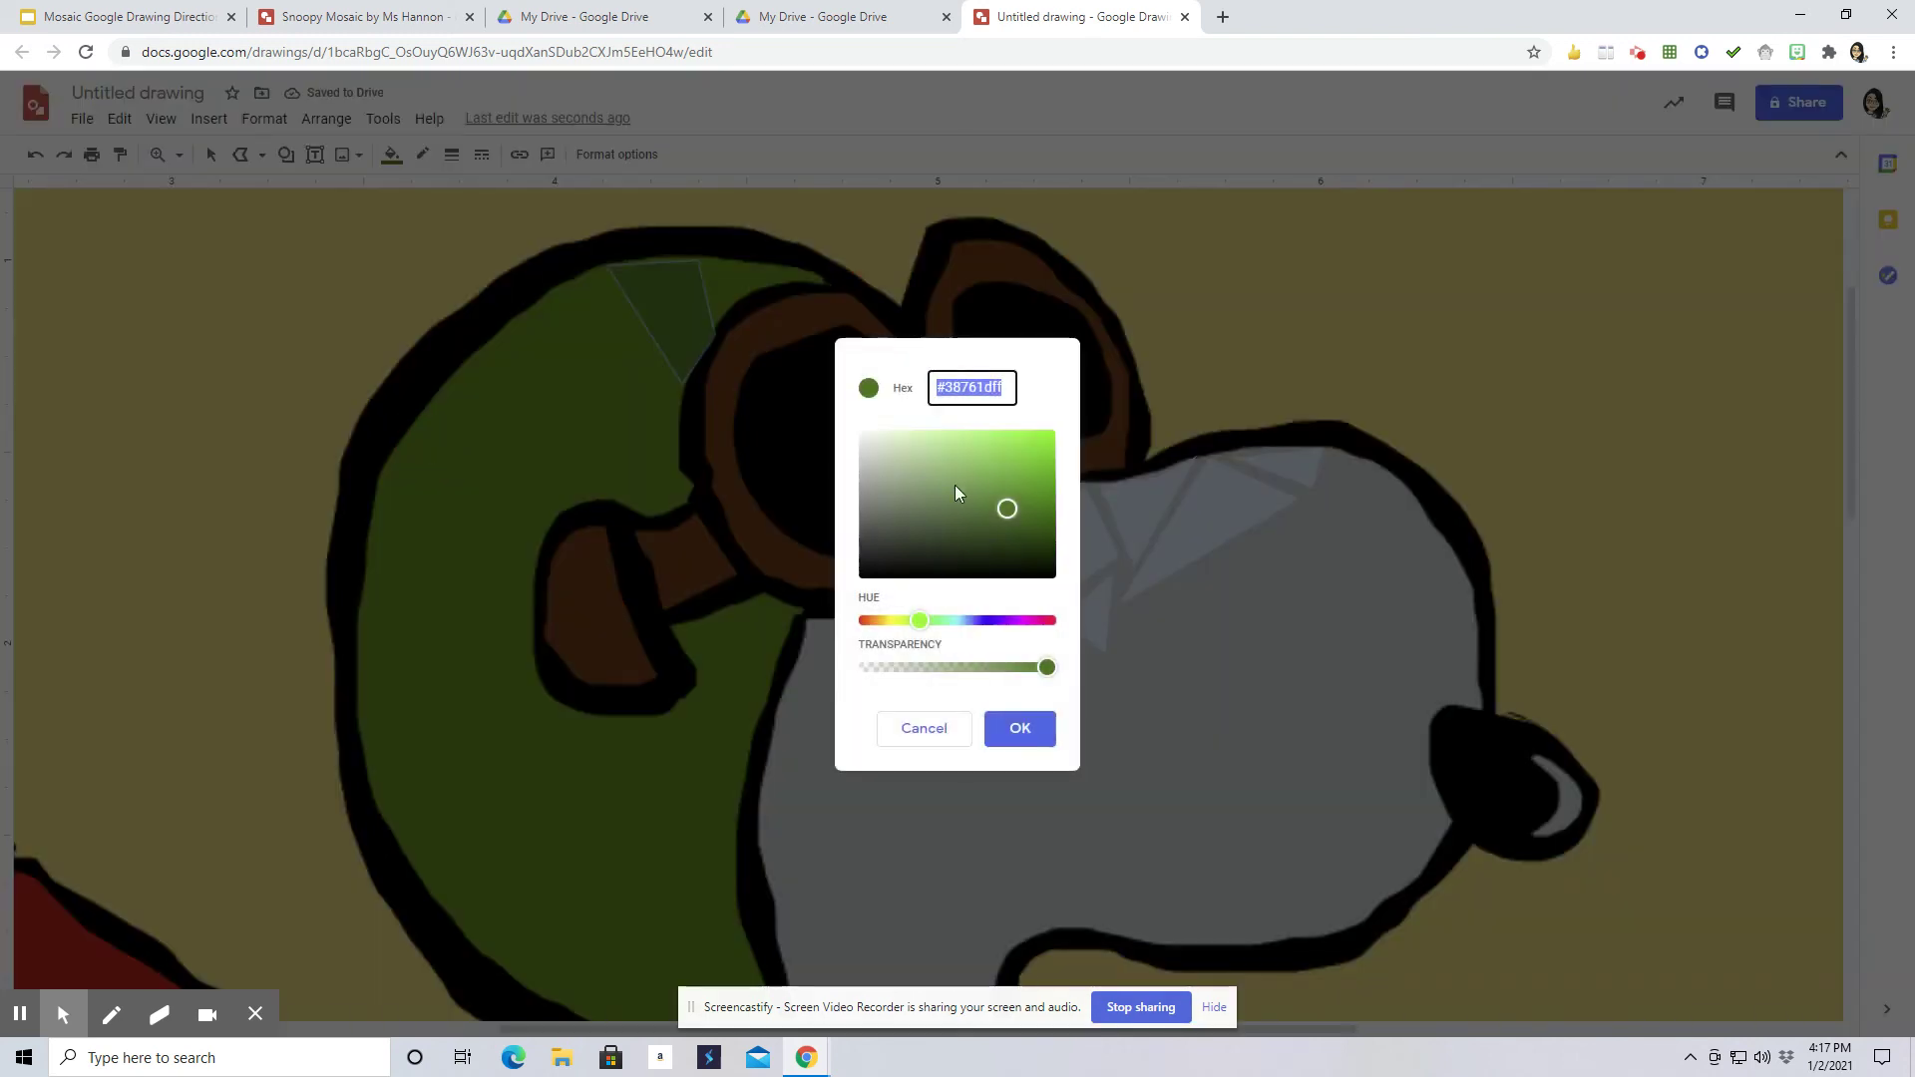
{"action": "left_click", "coordinate": [973, 450]}
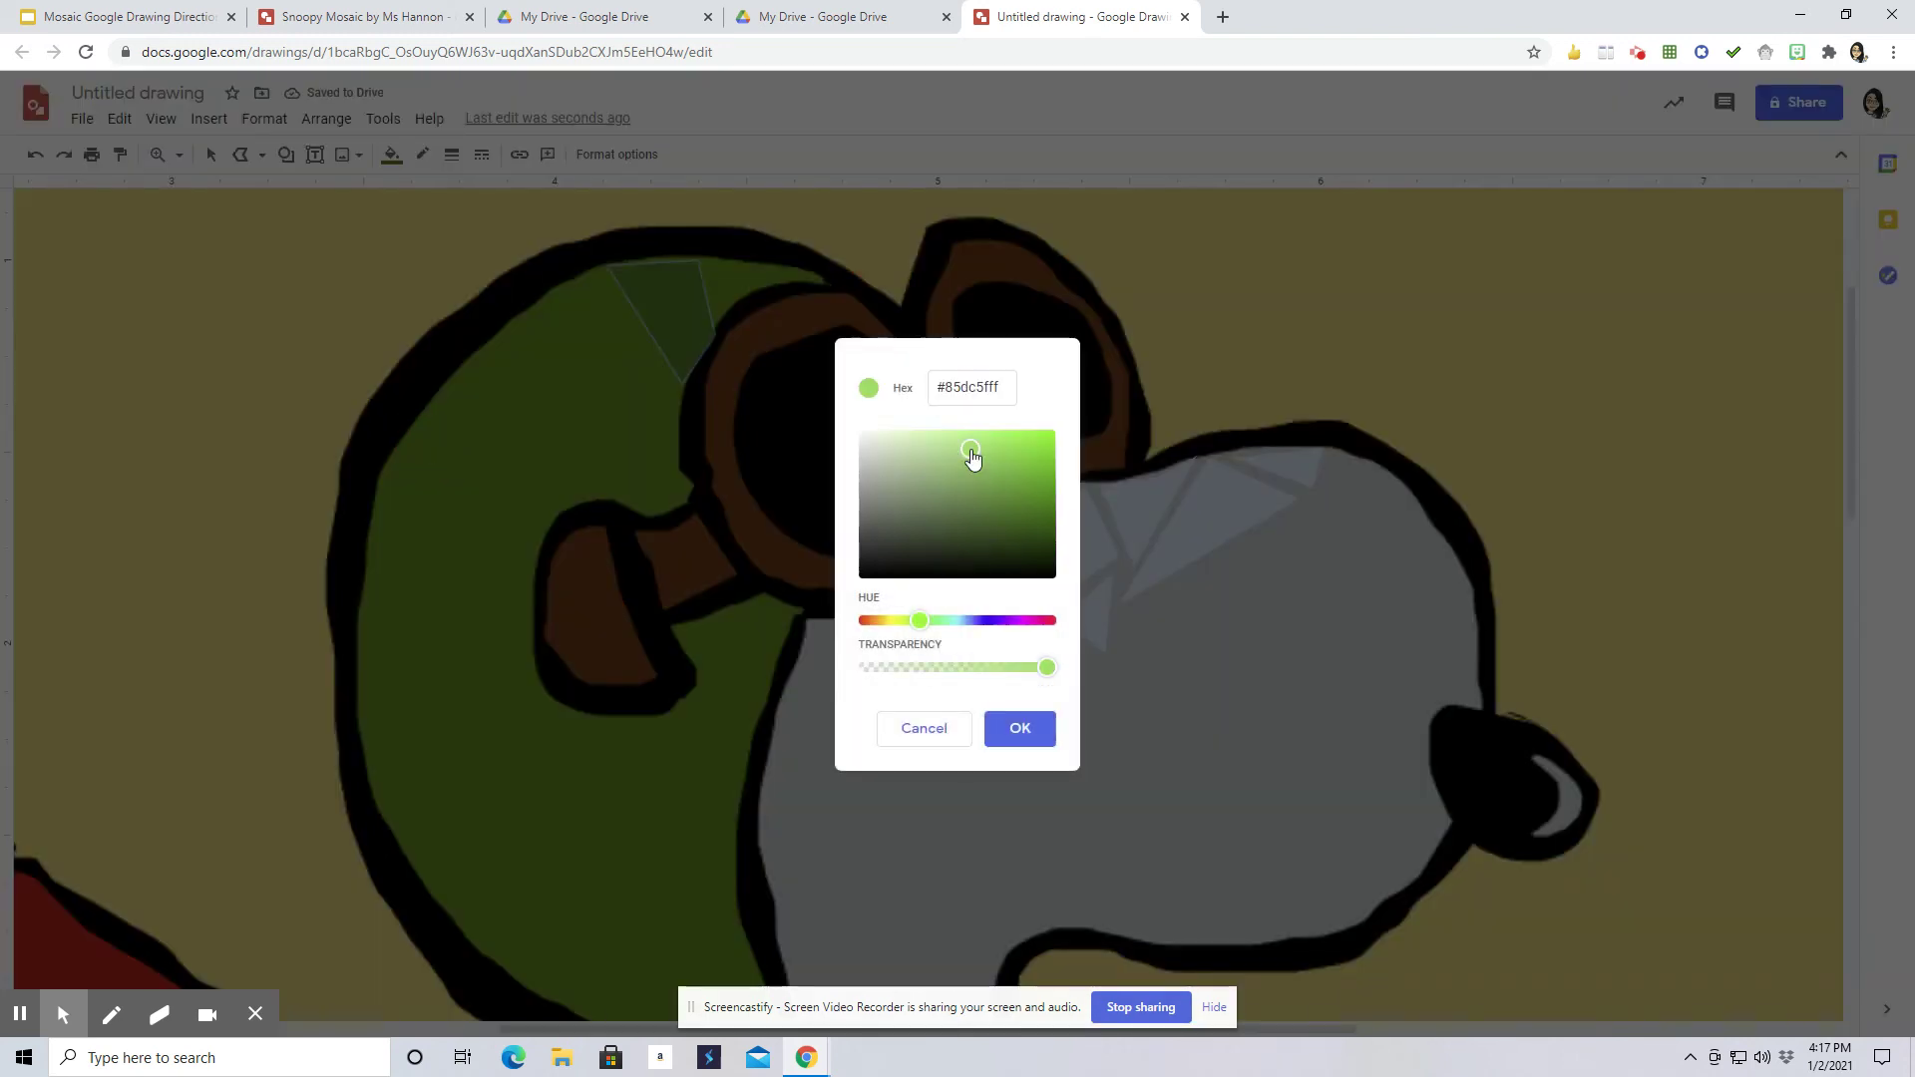
{"action": "left_click", "coordinate": [1017, 738]}
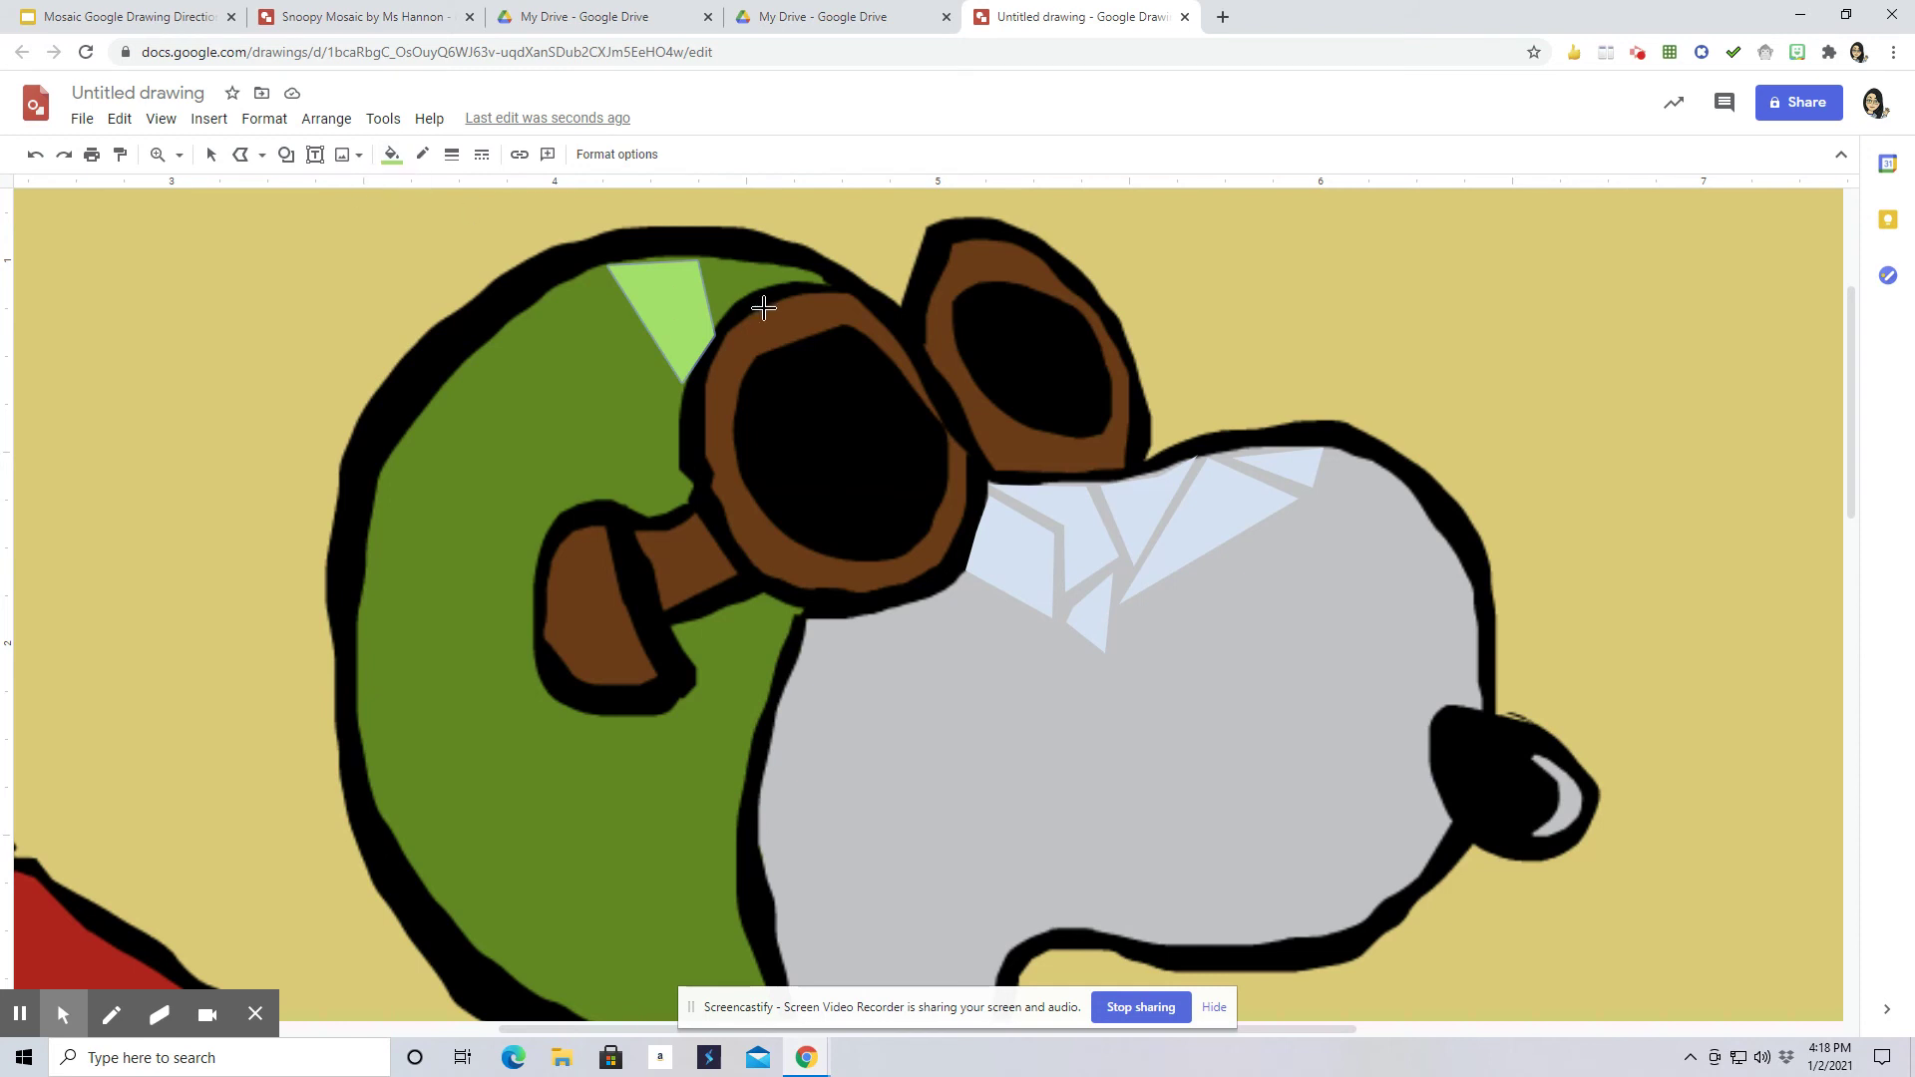
Step: Draw a light-green triangle and a thin sliver tile along the helmet's top edge
{"action": "left_click", "coordinate": [716, 259]}
{"action": "left_click", "coordinate": [722, 309]}
{"action": "left_click", "coordinate": [752, 290]}
{"action": "left_click", "coordinate": [763, 272]}
{"action": "left_click", "coordinate": [716, 259]}
{"action": "left_click", "coordinate": [773, 281]}
{"action": "left_click", "coordinate": [816, 275]}
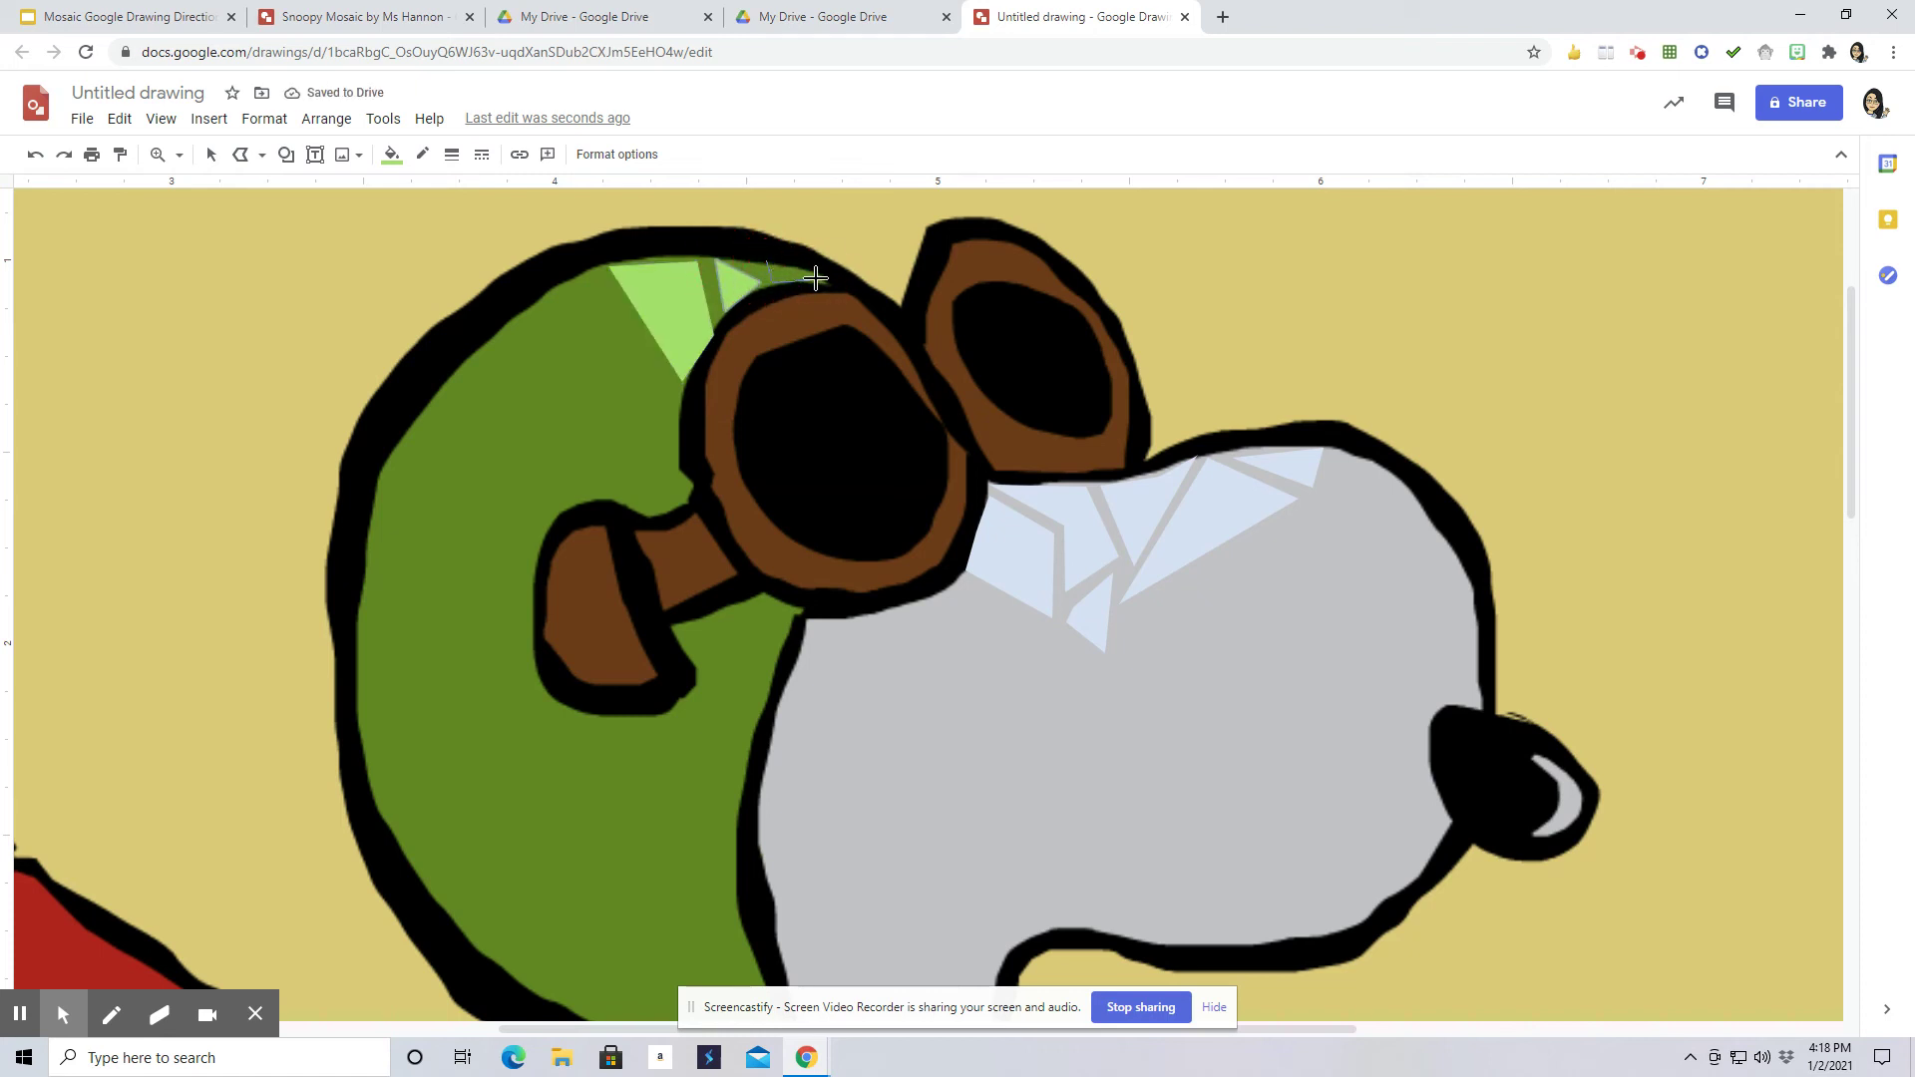
{"action": "double_click", "coordinate": [776, 266]}
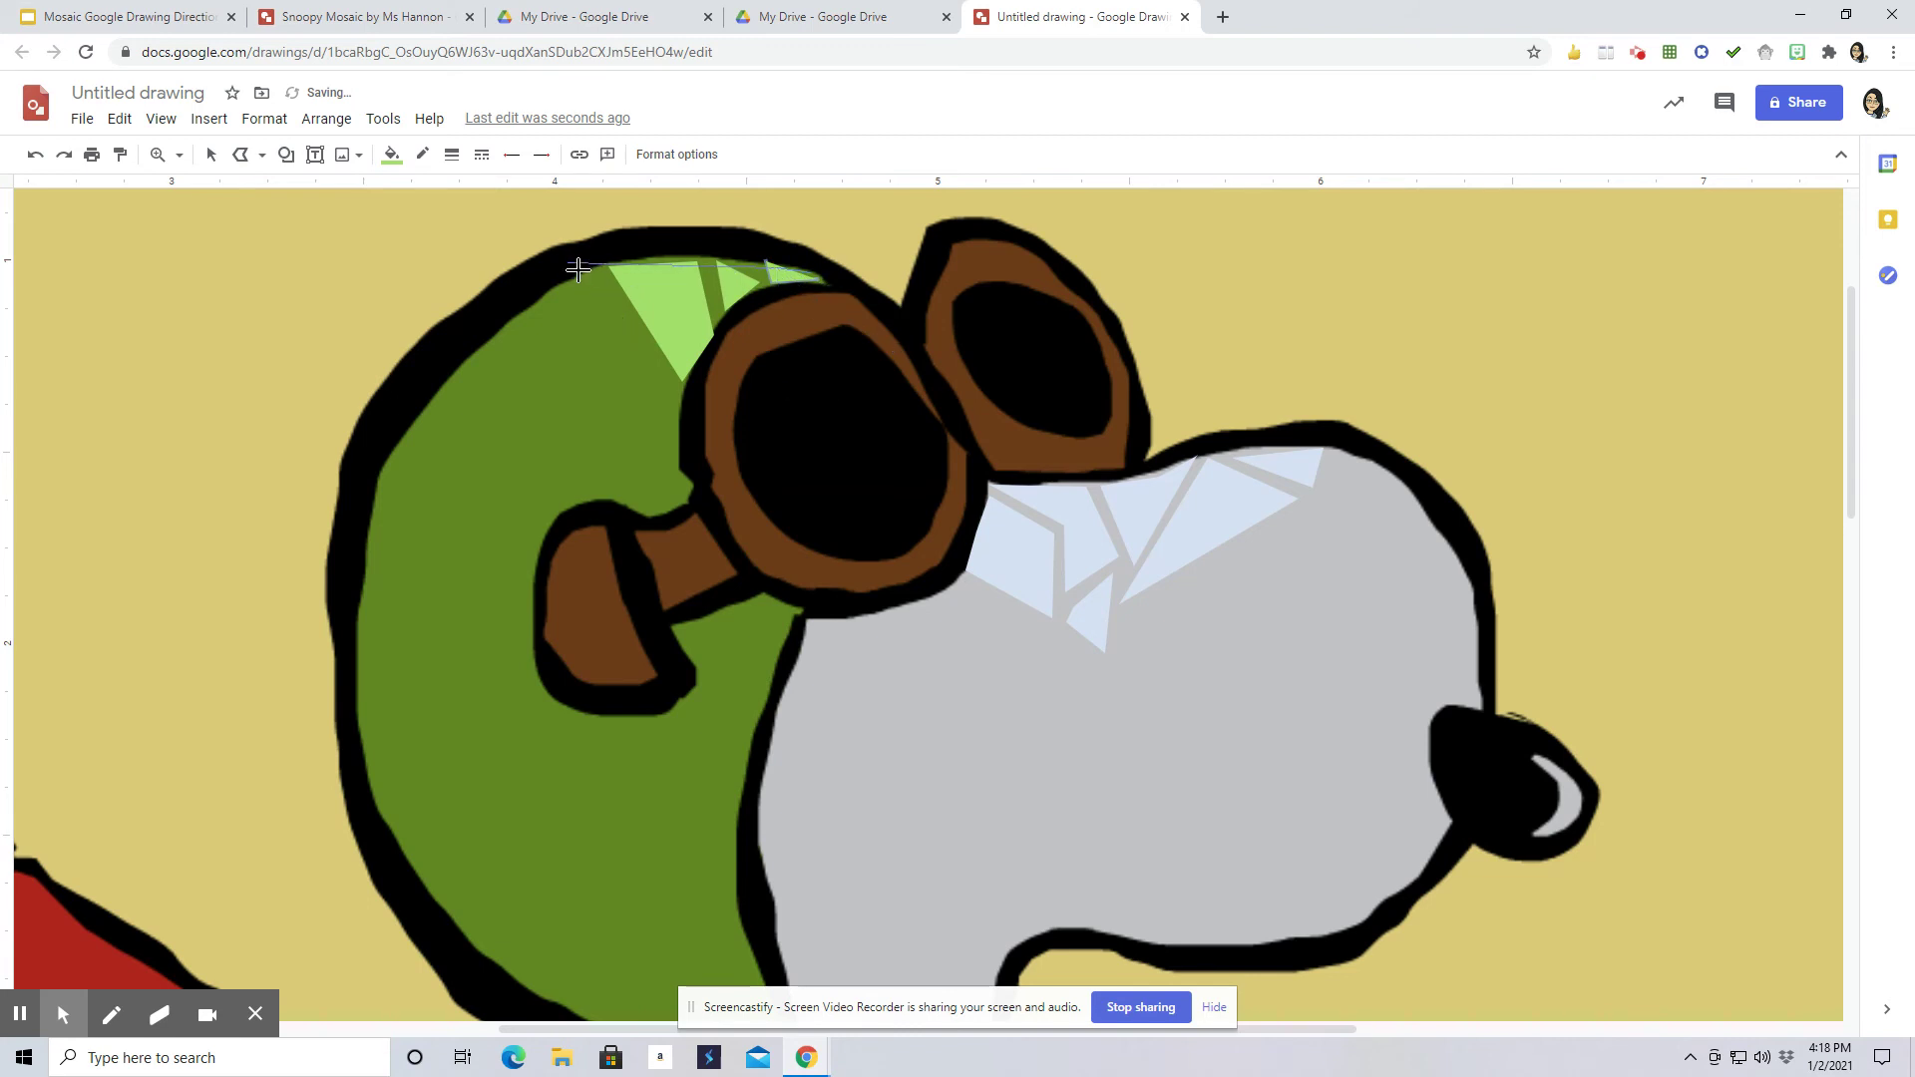
Step: Add a small tile above the goggles and stop drawing
{"action": "left_click", "coordinate": [776, 262]}
{"action": "left_click", "coordinate": [765, 261]}
{"action": "left_click", "coordinate": [856, 248]}
{"action": "double_click", "coordinate": [784, 285]}
{"action": "left_click", "coordinate": [212, 157]}
{"action": "left_click", "coordinate": [946, 270]}
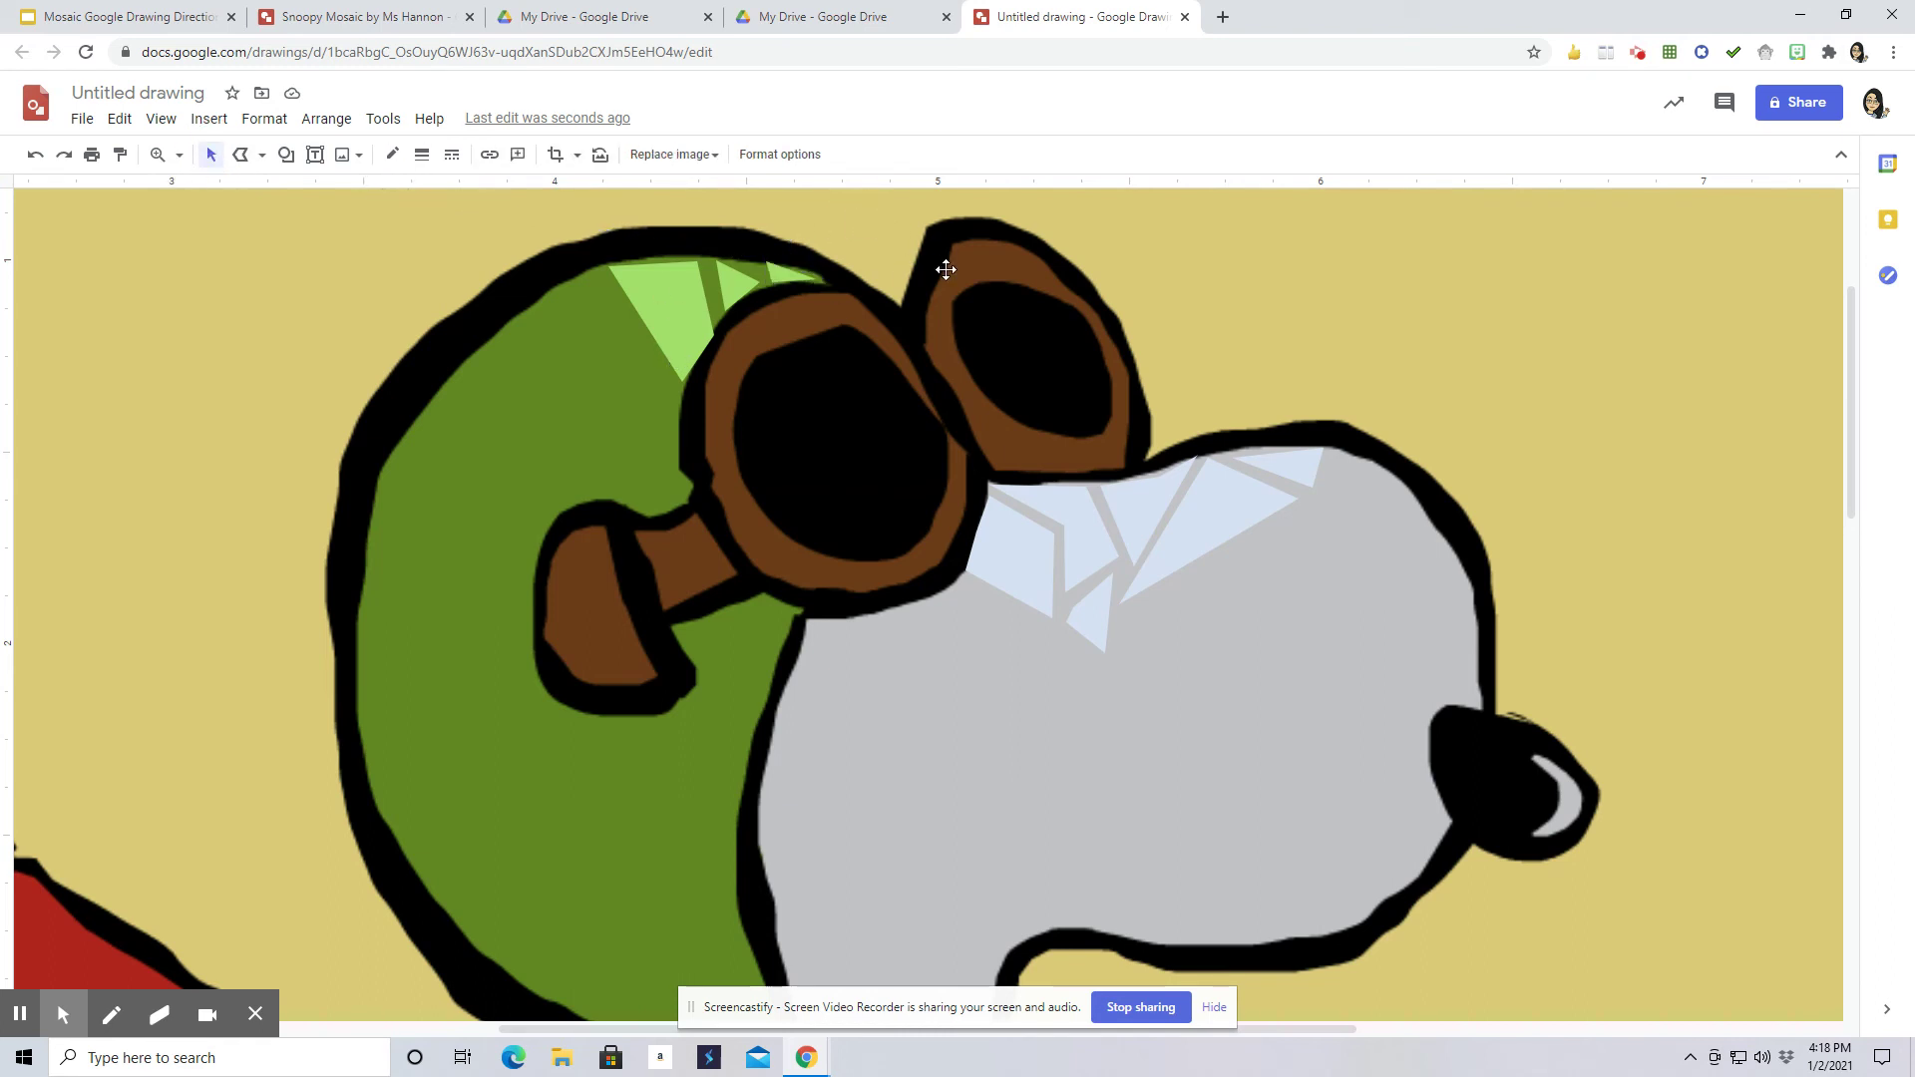
Step: Draw another polyline triangle on the helmet and fill it with the custom light green
{"action": "left_click", "coordinate": [262, 155]}
{"action": "left_click", "coordinate": [281, 343]}
{"action": "left_click", "coordinate": [584, 271]}
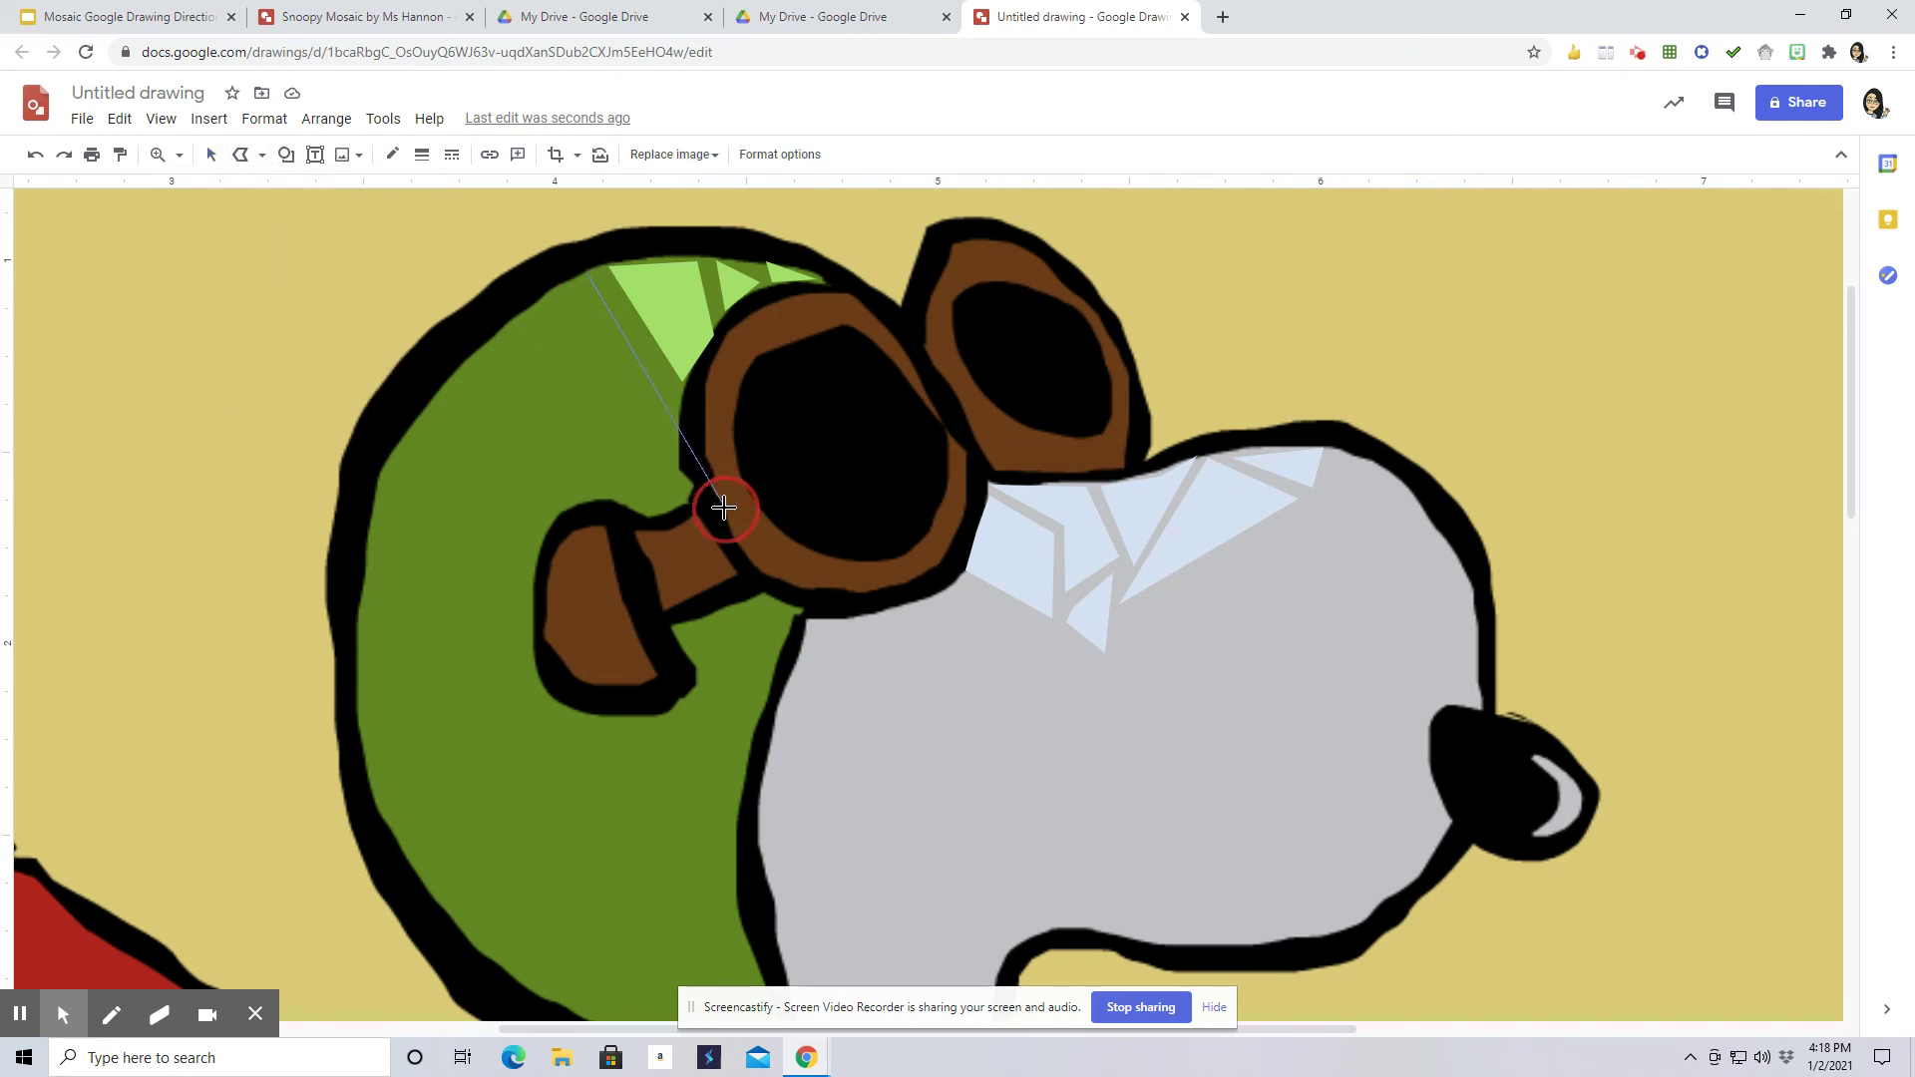
{"action": "left_click", "coordinate": [680, 404]}
{"action": "left_click", "coordinate": [678, 462]}
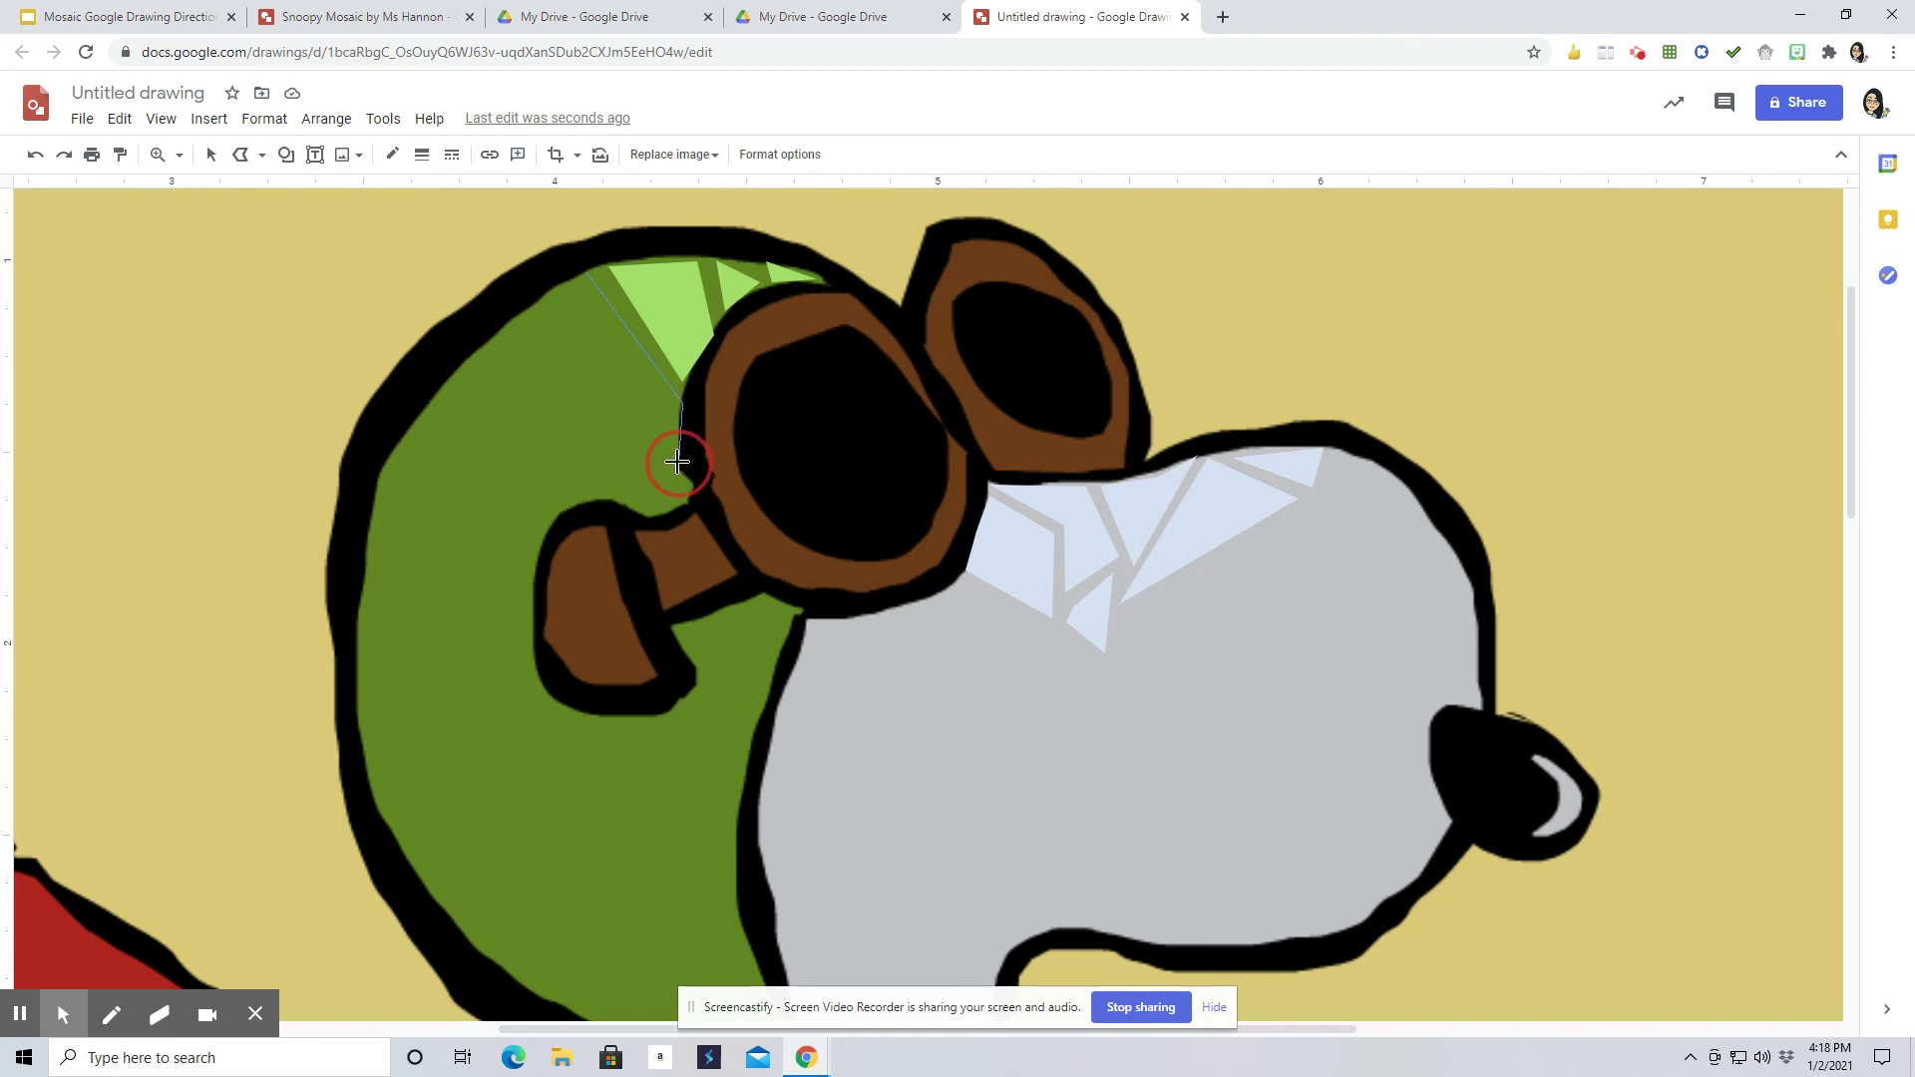
{"action": "left_click", "coordinate": [586, 276]}
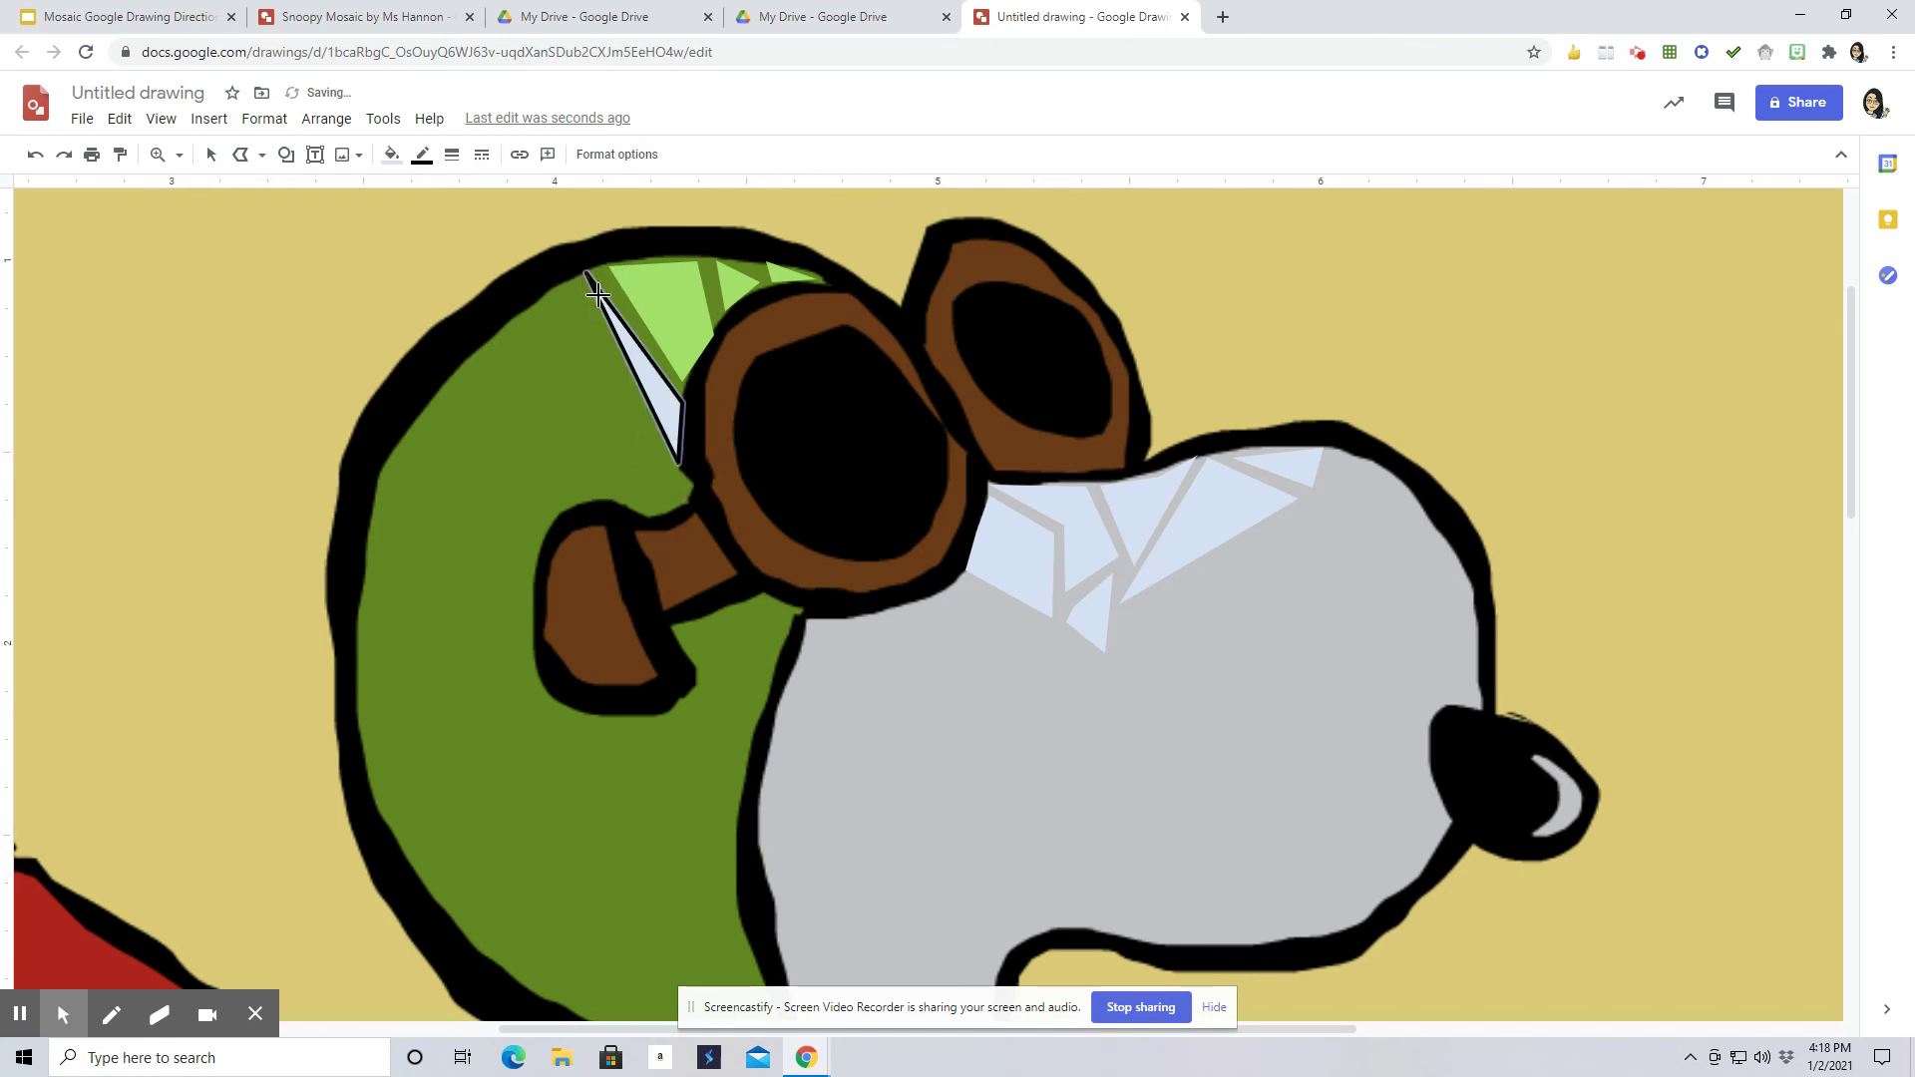
{"action": "left_click", "coordinate": [391, 154]}
{"action": "left_click", "coordinate": [402, 465]}
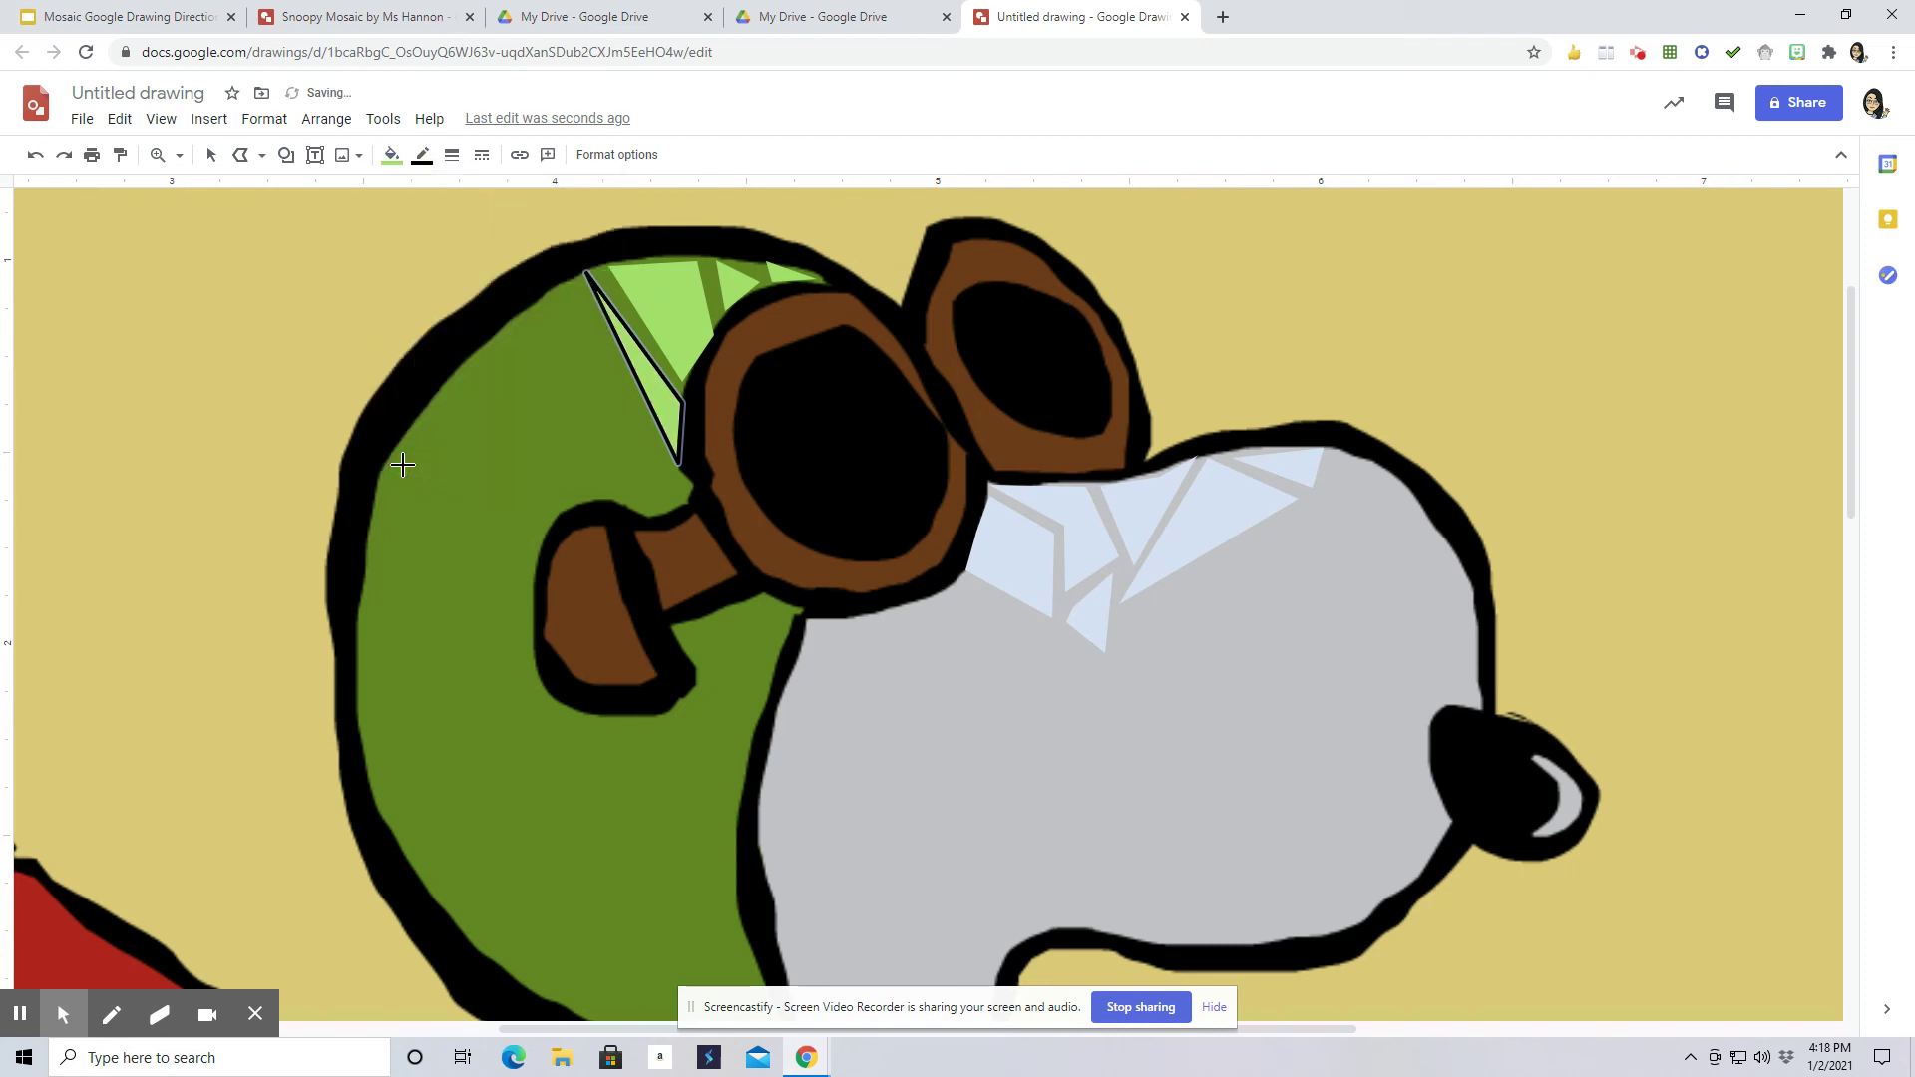
{"action": "left_click", "coordinate": [422, 154]}
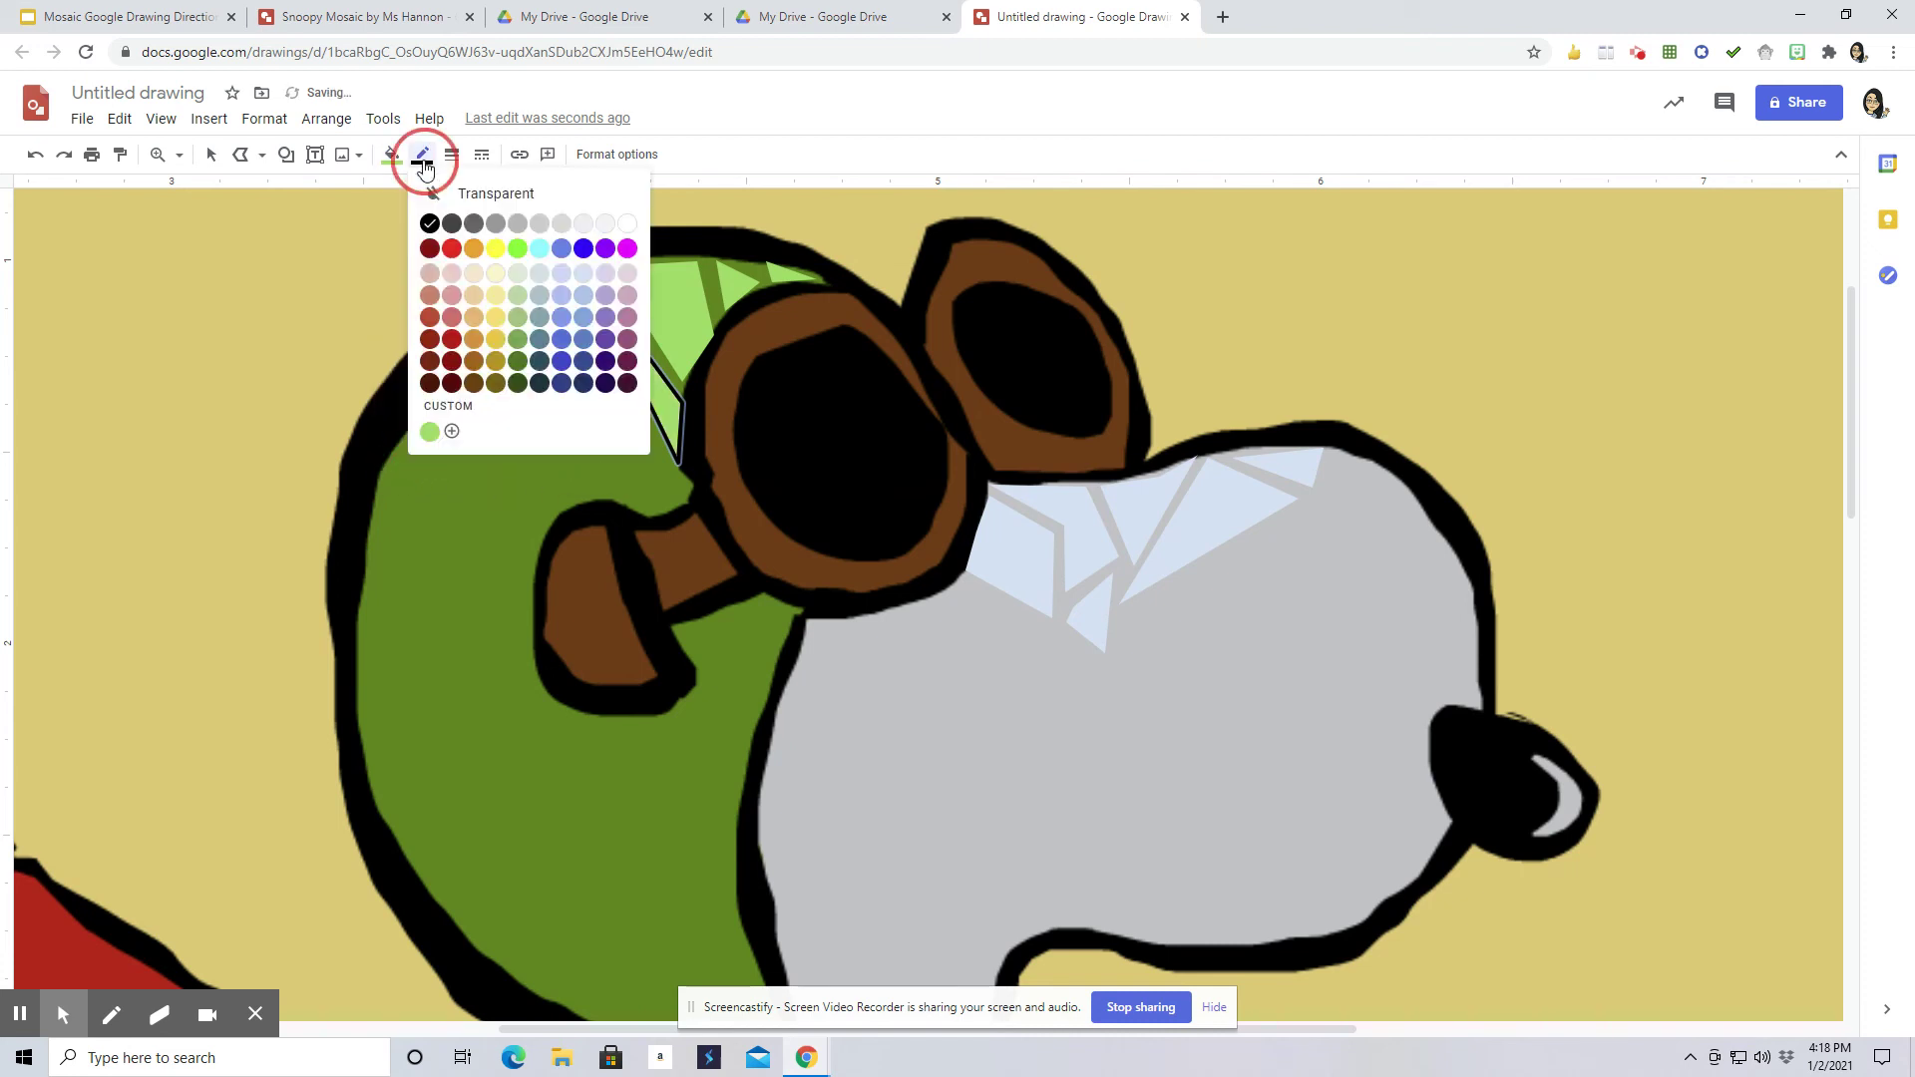
Step: Make the triangle borderless and draw two more tiles on the helmet's upper left
{"action": "left_click", "coordinate": [453, 193]}
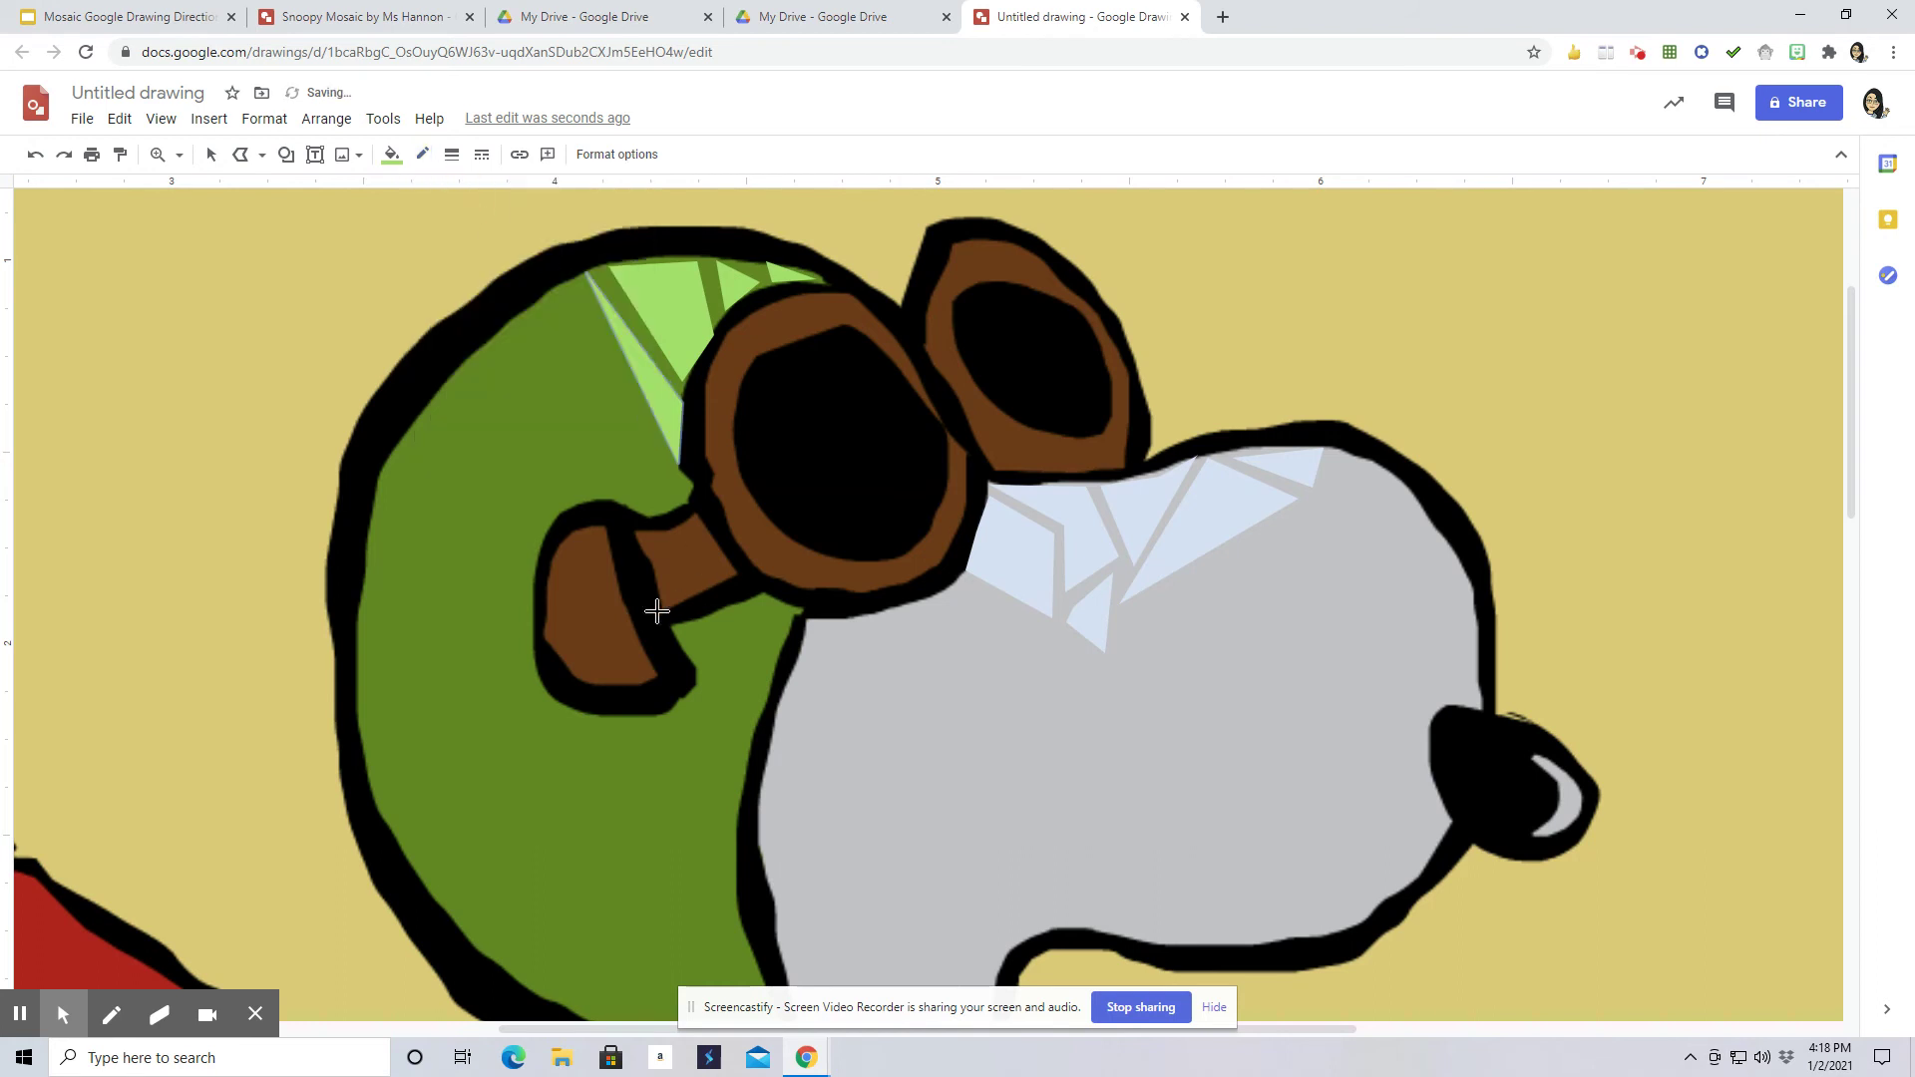
{"action": "left_click", "coordinate": [497, 342]}
{"action": "left_click", "coordinate": [575, 277]}
{"action": "left_click", "coordinate": [583, 313]}
{"action": "left_click", "coordinate": [618, 376]}
{"action": "left_click", "coordinate": [494, 342]}
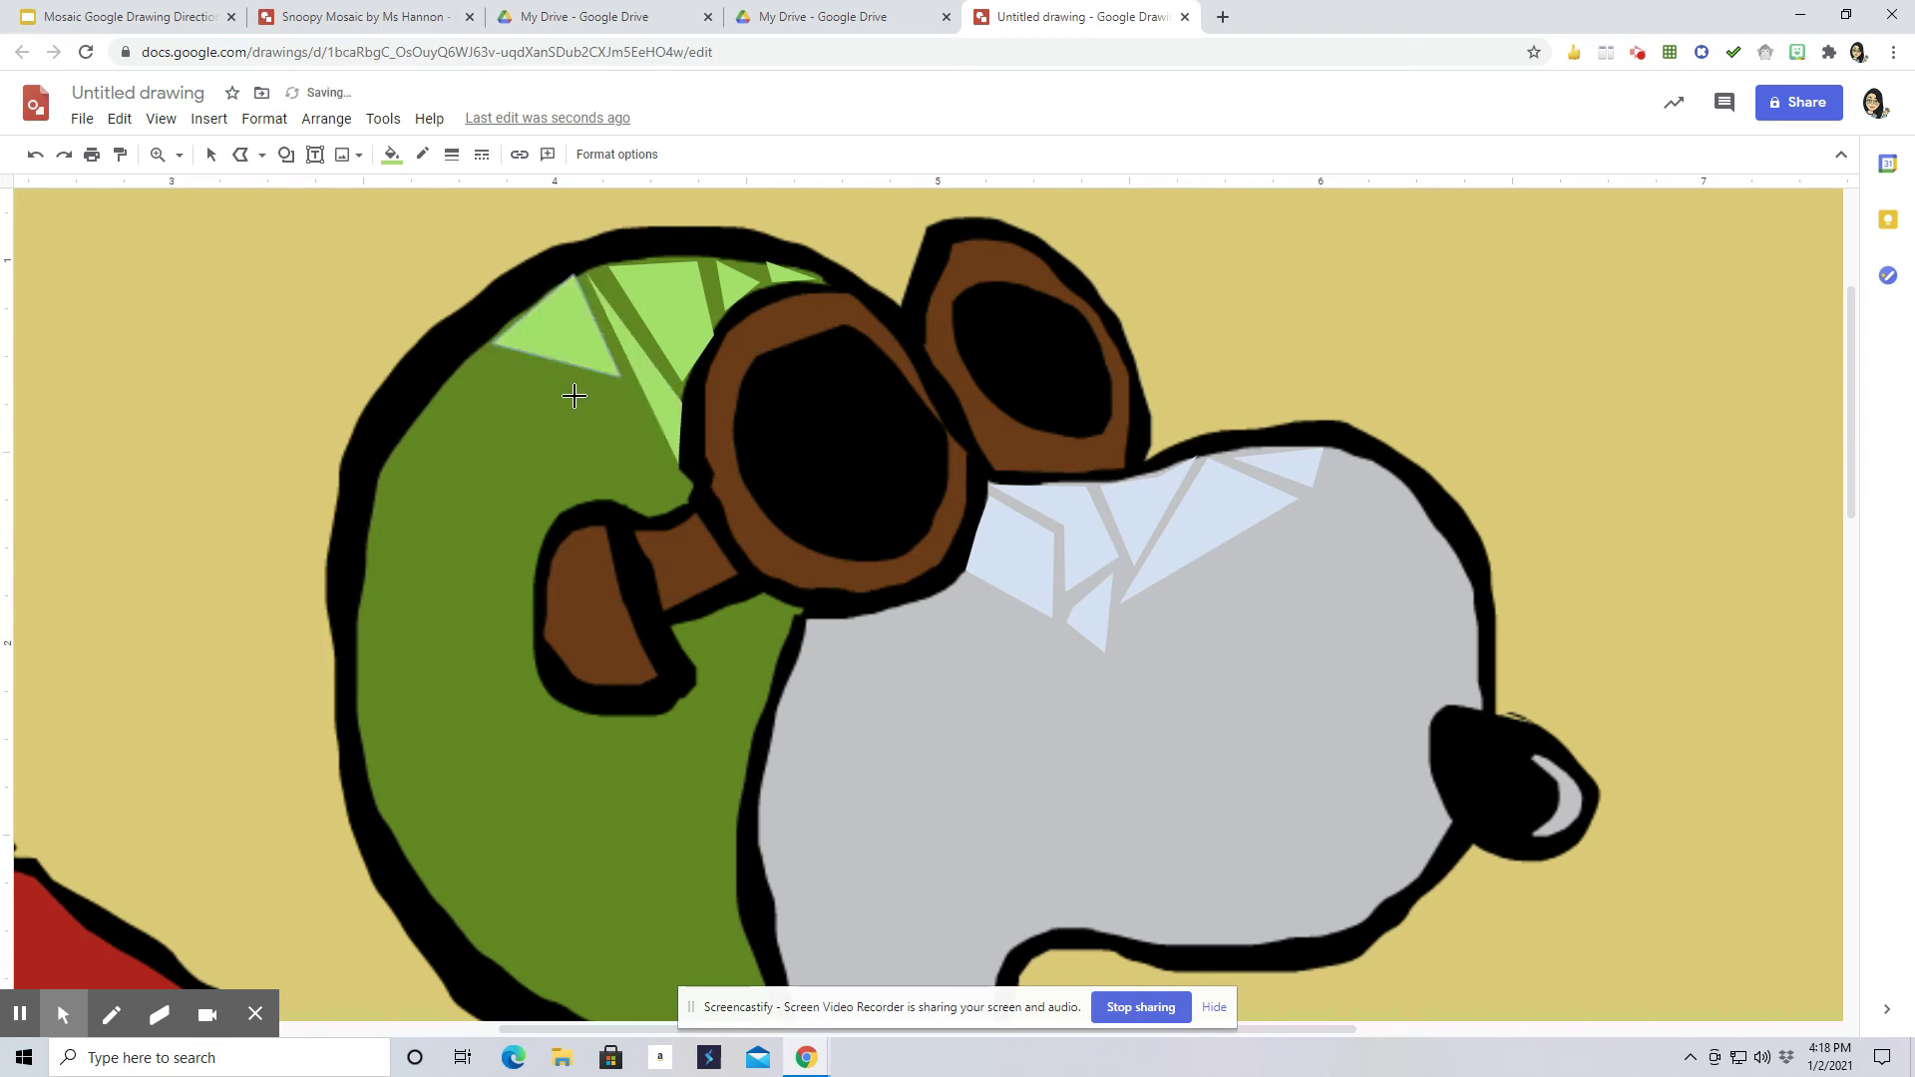
{"action": "left_click", "coordinate": [527, 371]}
{"action": "left_click", "coordinate": [618, 392]}
{"action": "left_click_drag", "start_coordinate": [619, 392], "coordinate": [681, 496]}
{"action": "left_click", "coordinate": [665, 511]}
{"action": "left_click", "coordinate": [534, 368]}
Step: Add a triangle tile on the helmet's left side
{"action": "left_click", "coordinate": [474, 359]}
{"action": "left_click", "coordinate": [525, 401]}
{"action": "left_click", "coordinate": [493, 496]}
{"action": "left_click", "coordinate": [474, 359]}
Step: Draw a tall tile down the helmet's left edge, then undo it as misdrawn
{"action": "left_click", "coordinate": [435, 450]}
{"action": "left_click", "coordinate": [476, 678]}
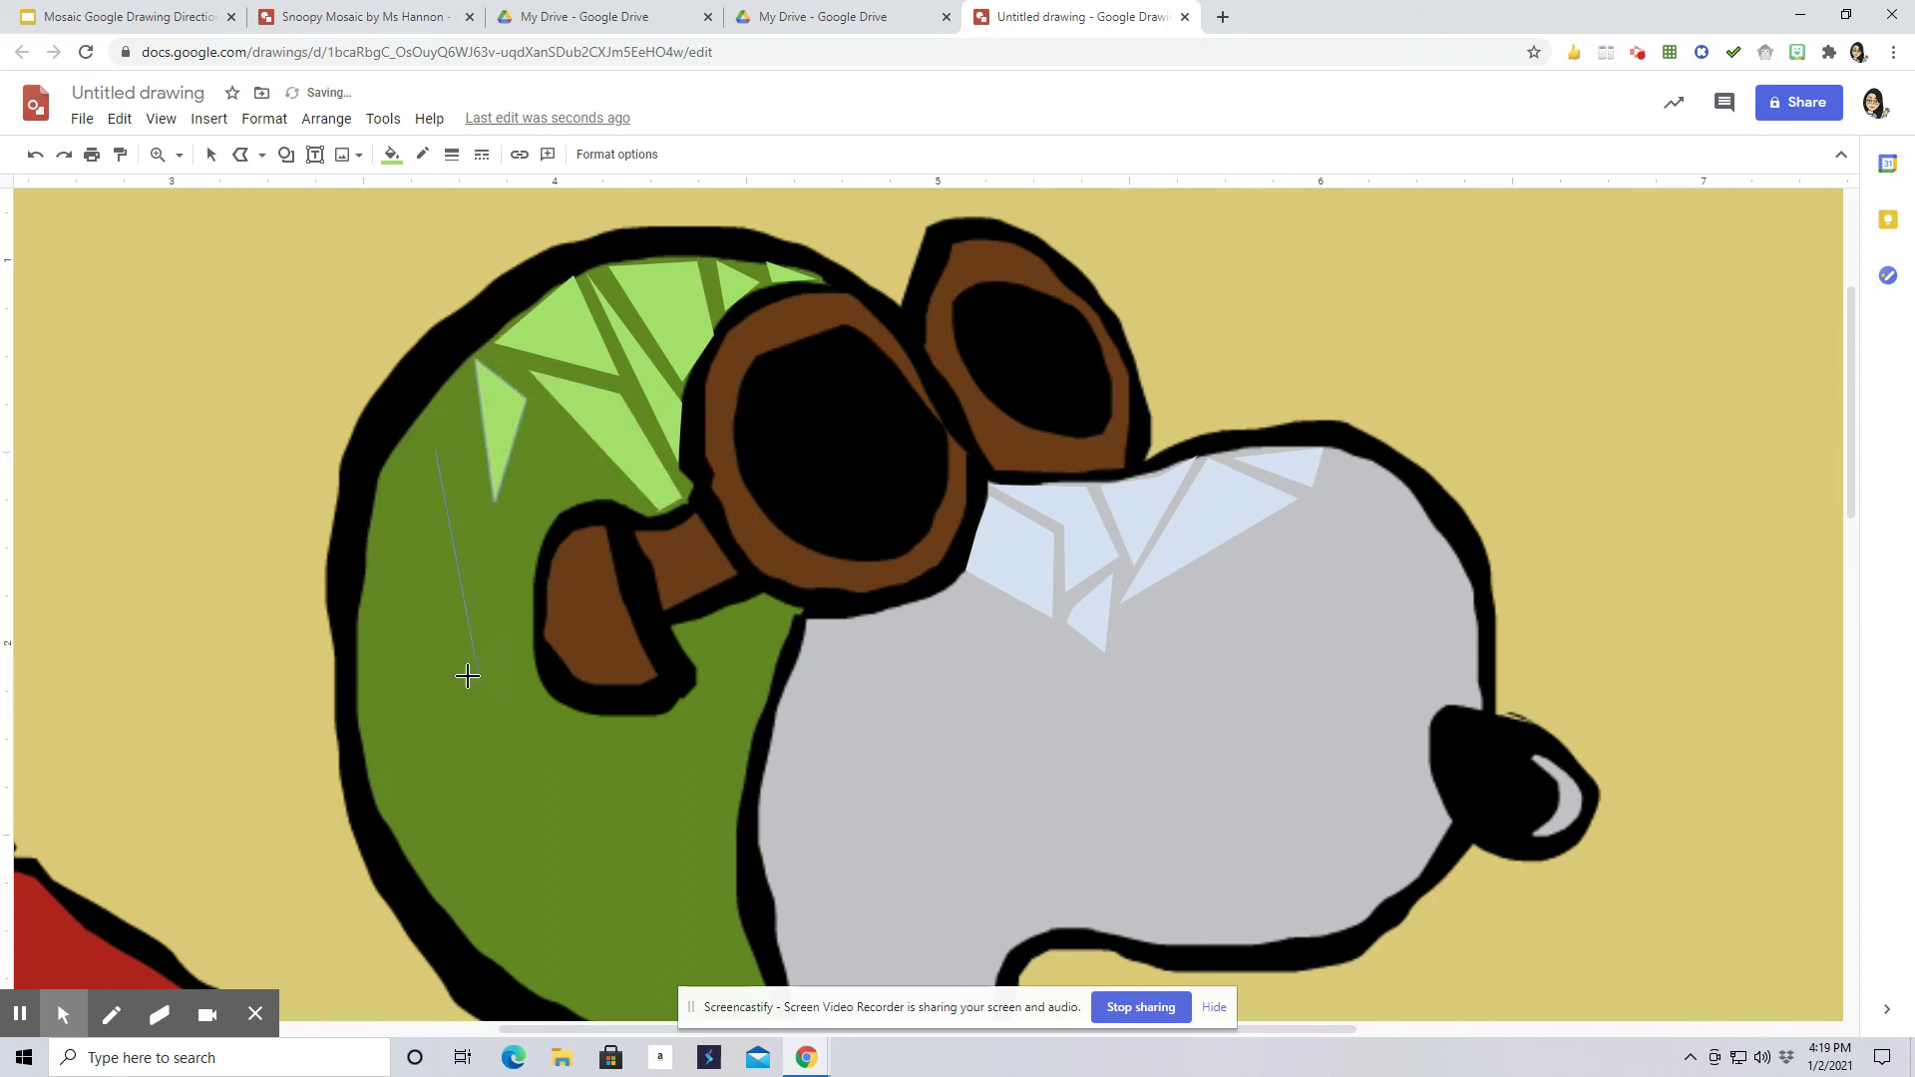
{"action": "left_click", "coordinate": [391, 680]}
{"action": "left_click", "coordinate": [435, 481]}
{"action": "left_click", "coordinate": [447, 608]}
{"action": "left_click", "coordinate": [433, 469]}
{"action": "left_click", "coordinate": [438, 456]}
{"action": "left_click", "coordinate": [469, 466]}
{"action": "double_click", "coordinate": [440, 479]}
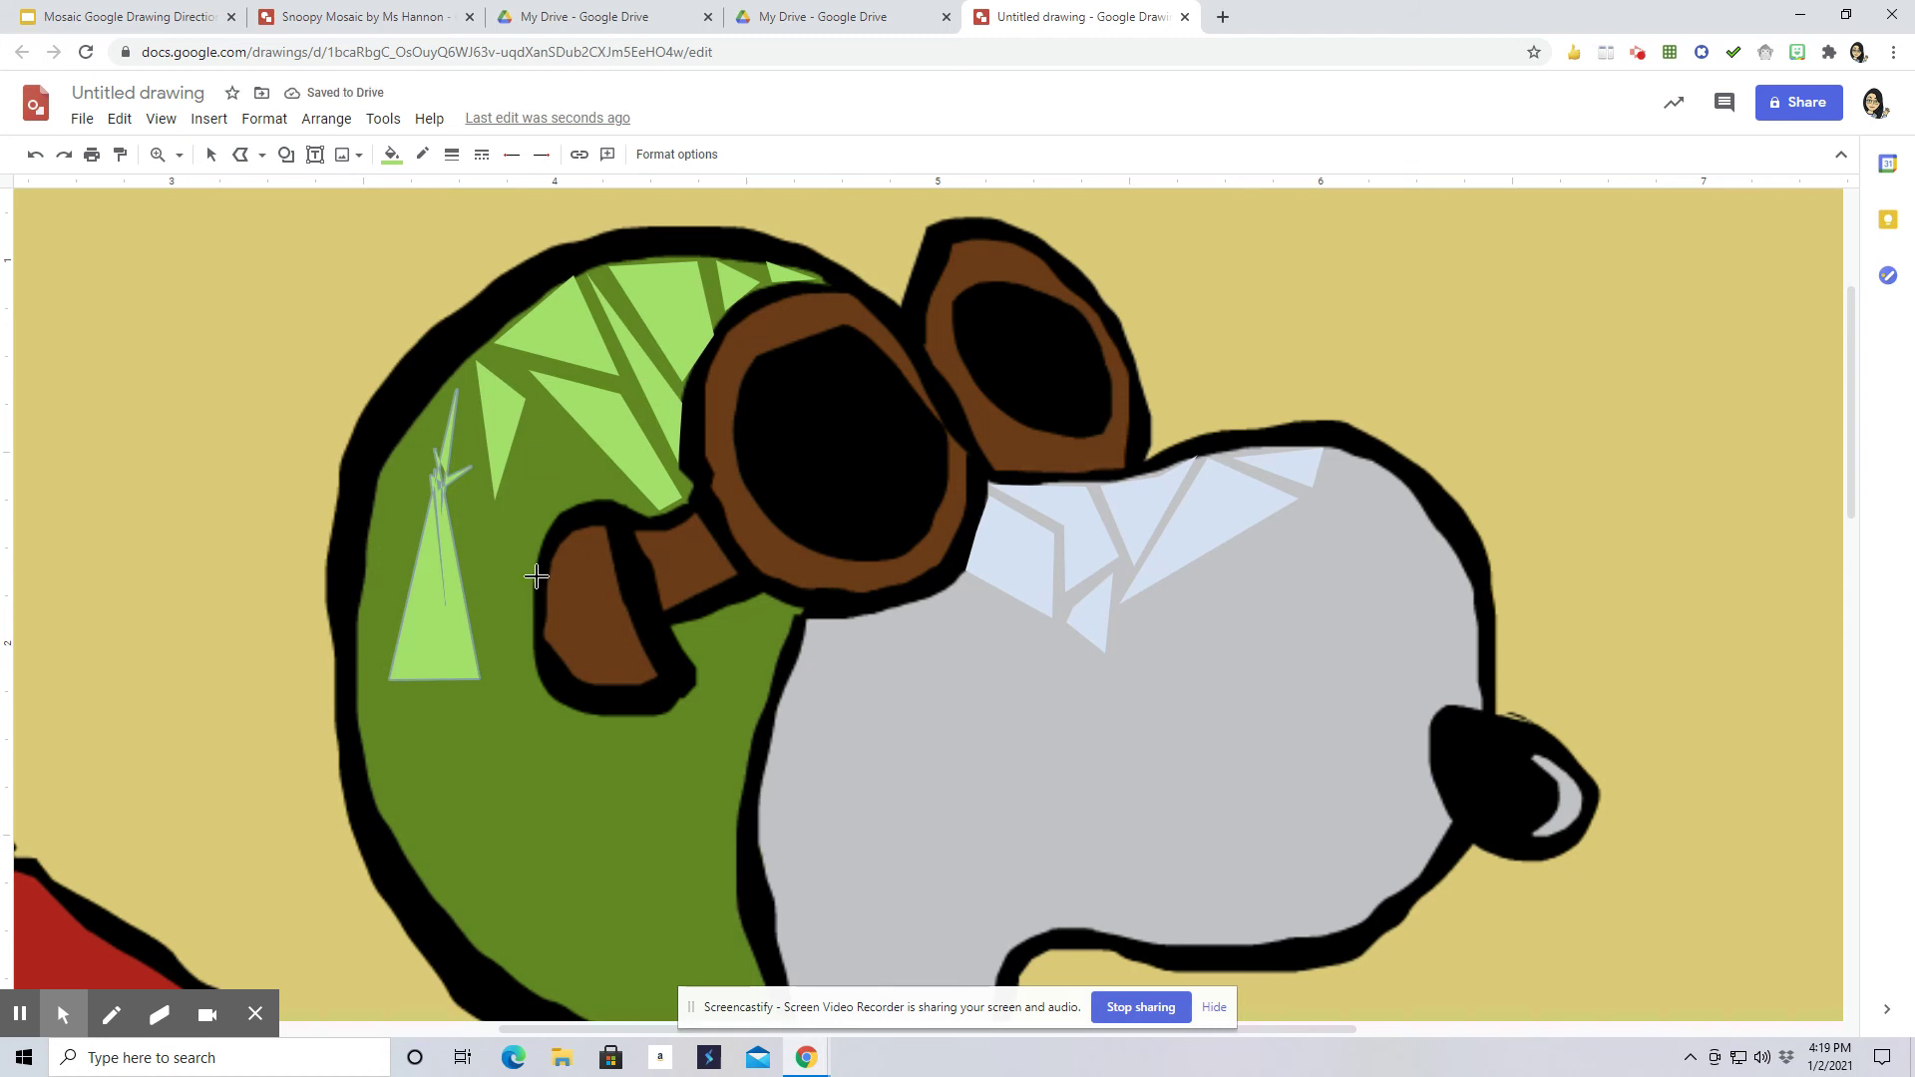
{"action": "left_click", "coordinate": [34, 156]}
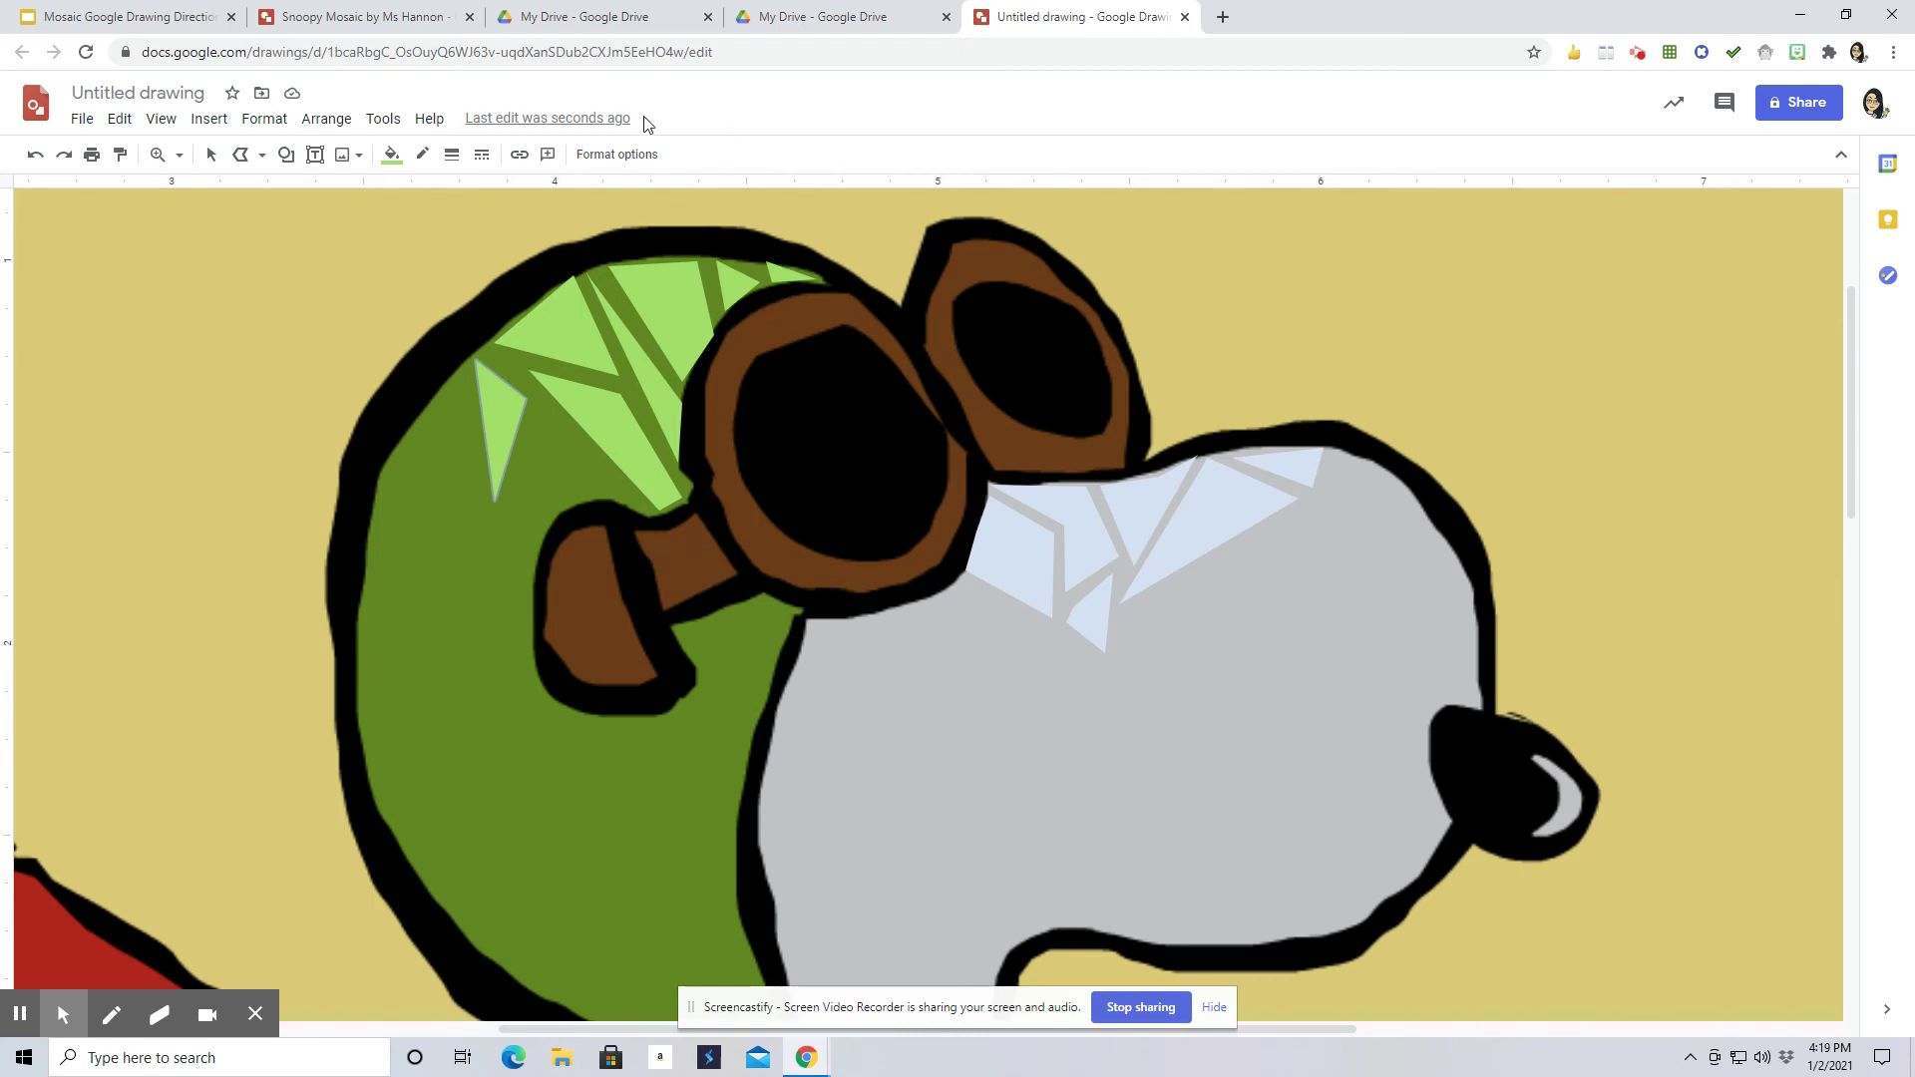
Step: Switch to the Snoopy Mosaic tab showing the finished example drawing
{"action": "left_click", "coordinate": [342, 20]}
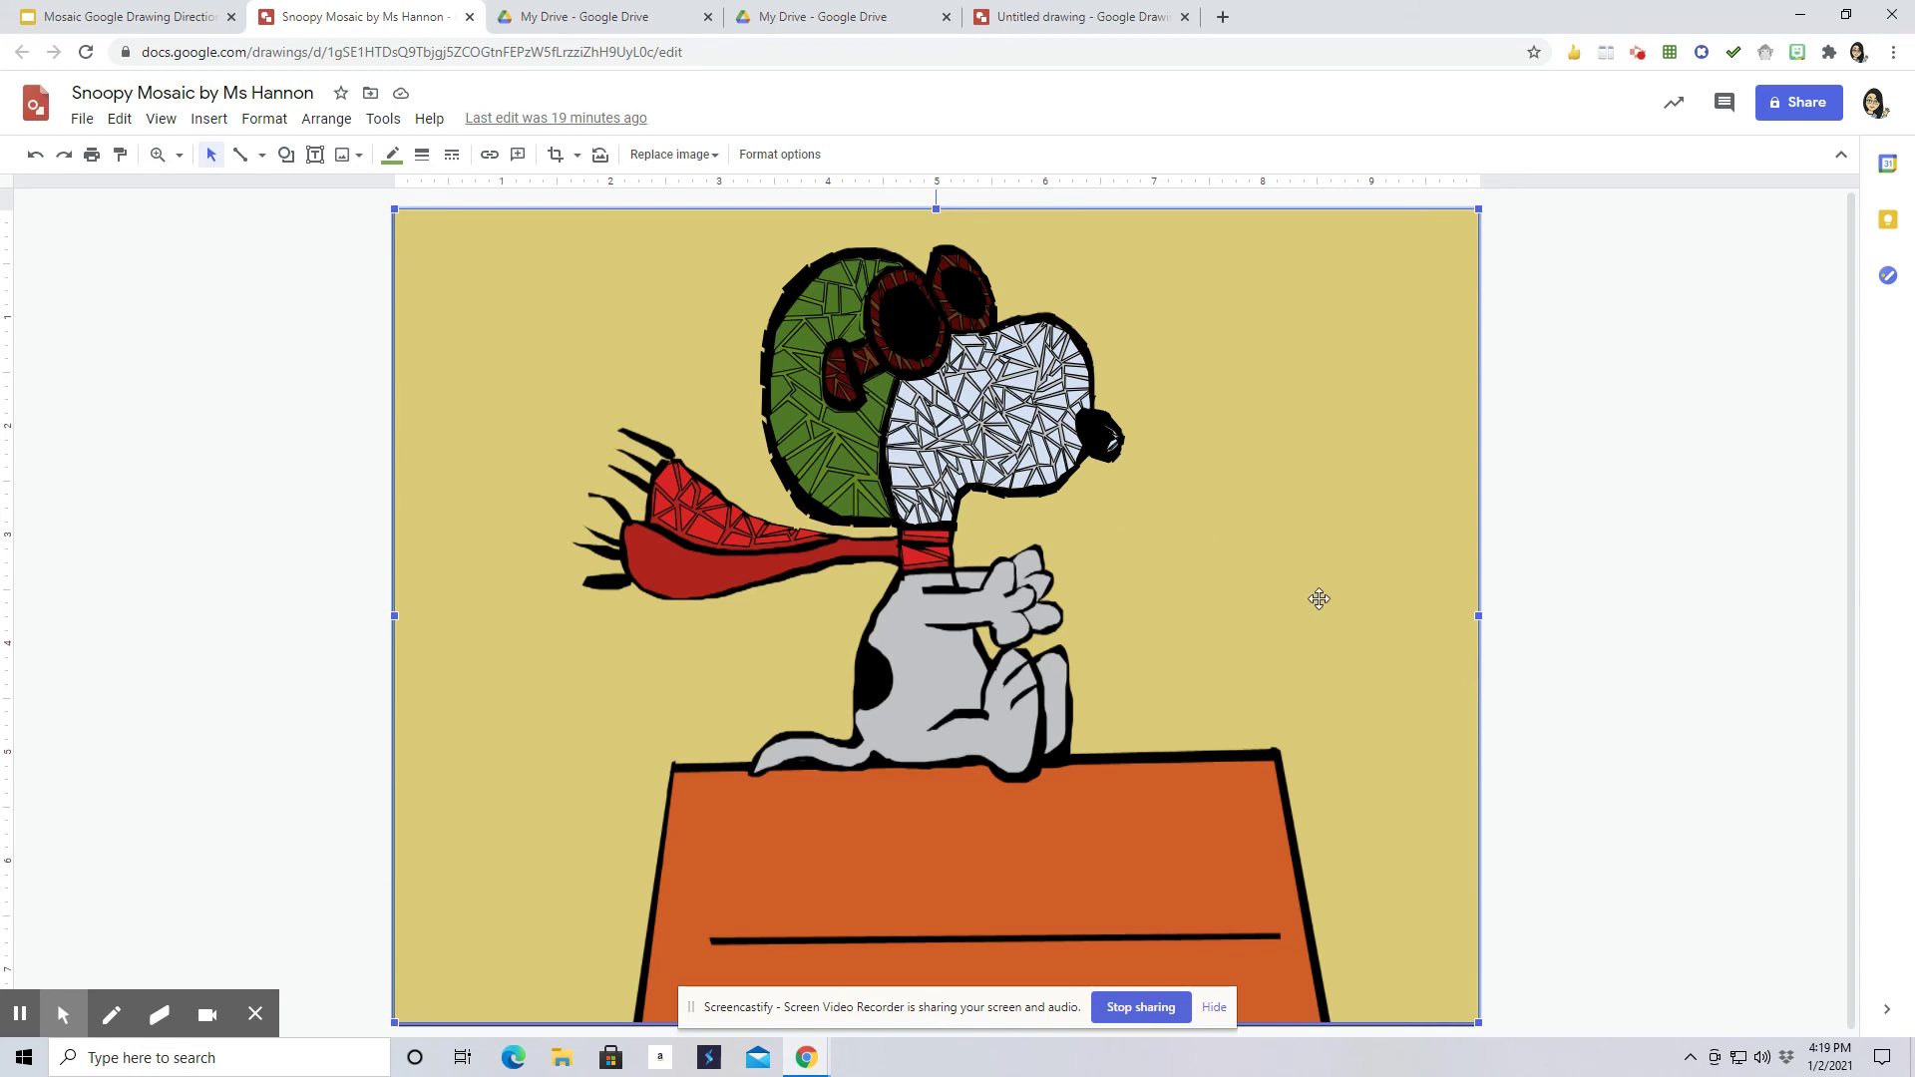
Step: Select the Snoopy photo and delete it, leaving the mosaic tiles on blue
{"action": "left_click", "coordinate": [211, 157]}
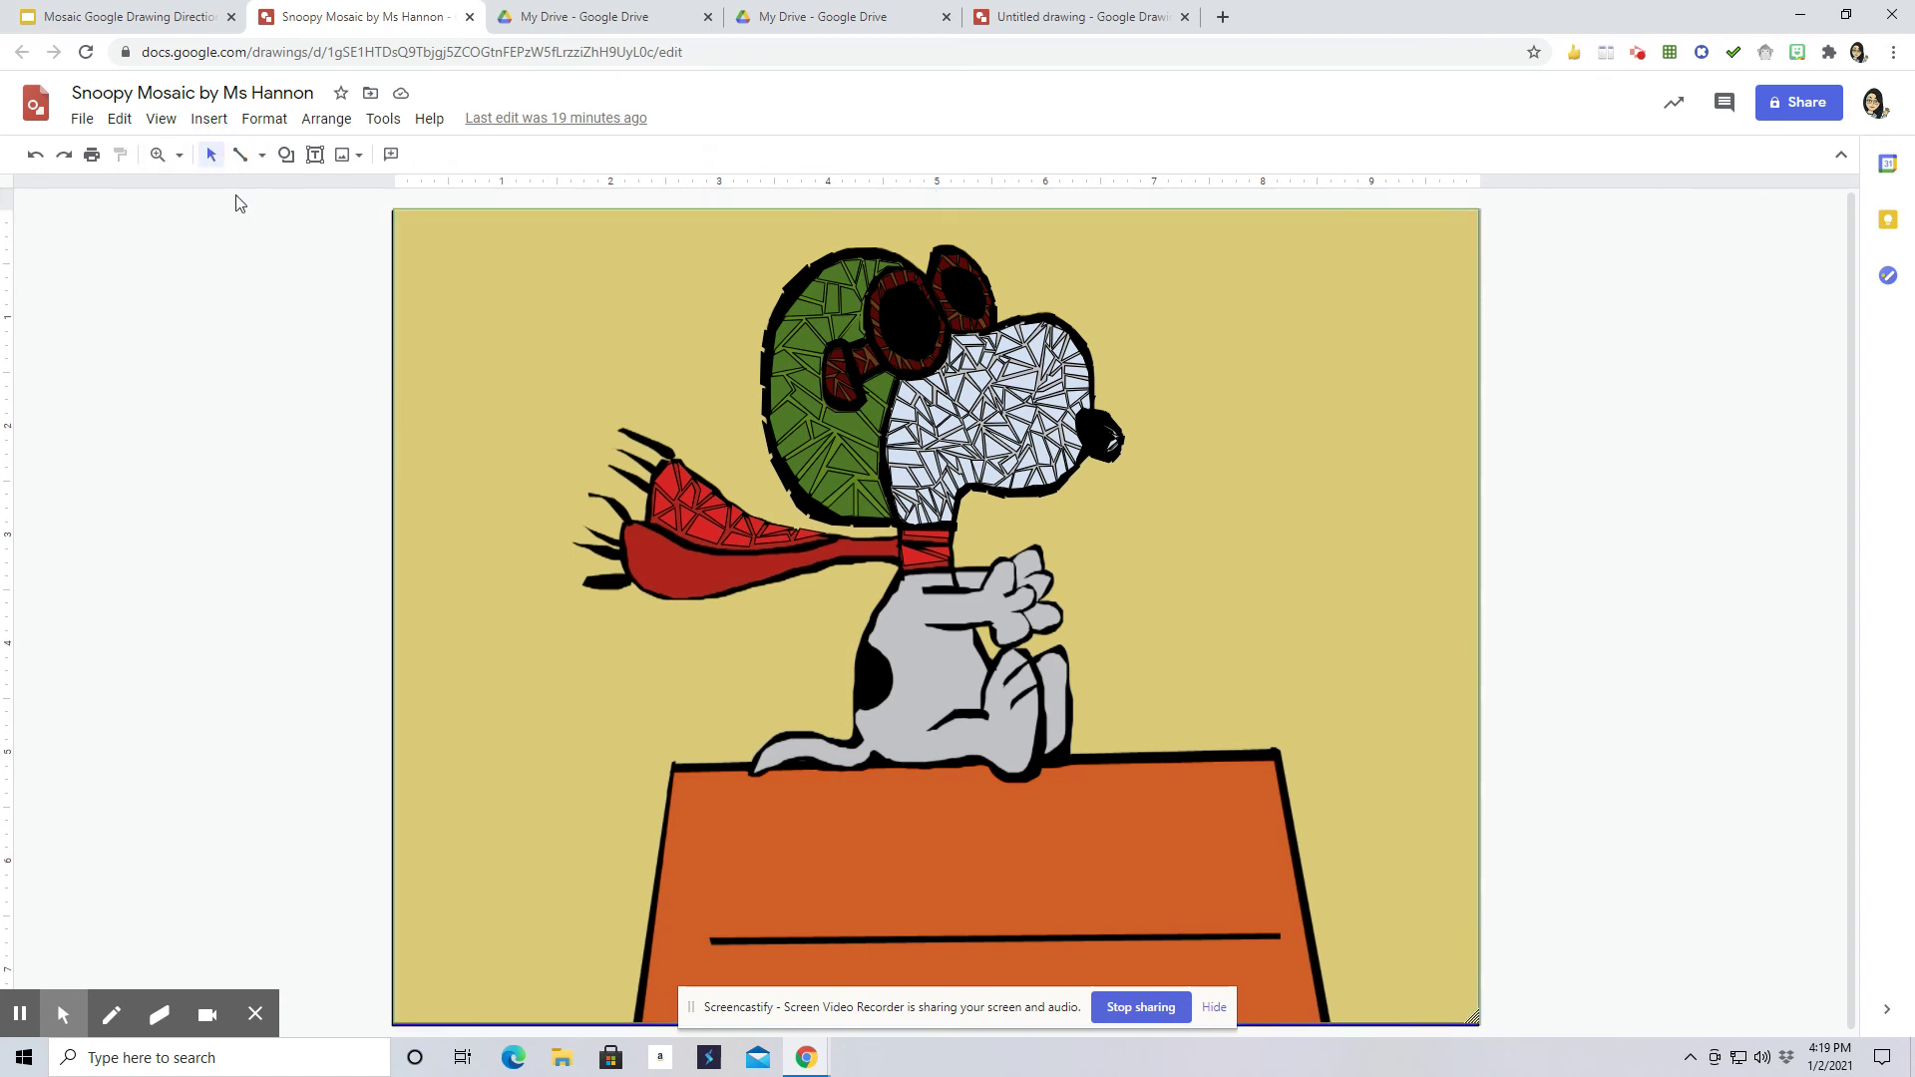
{"action": "left_click", "coordinate": [591, 317]}
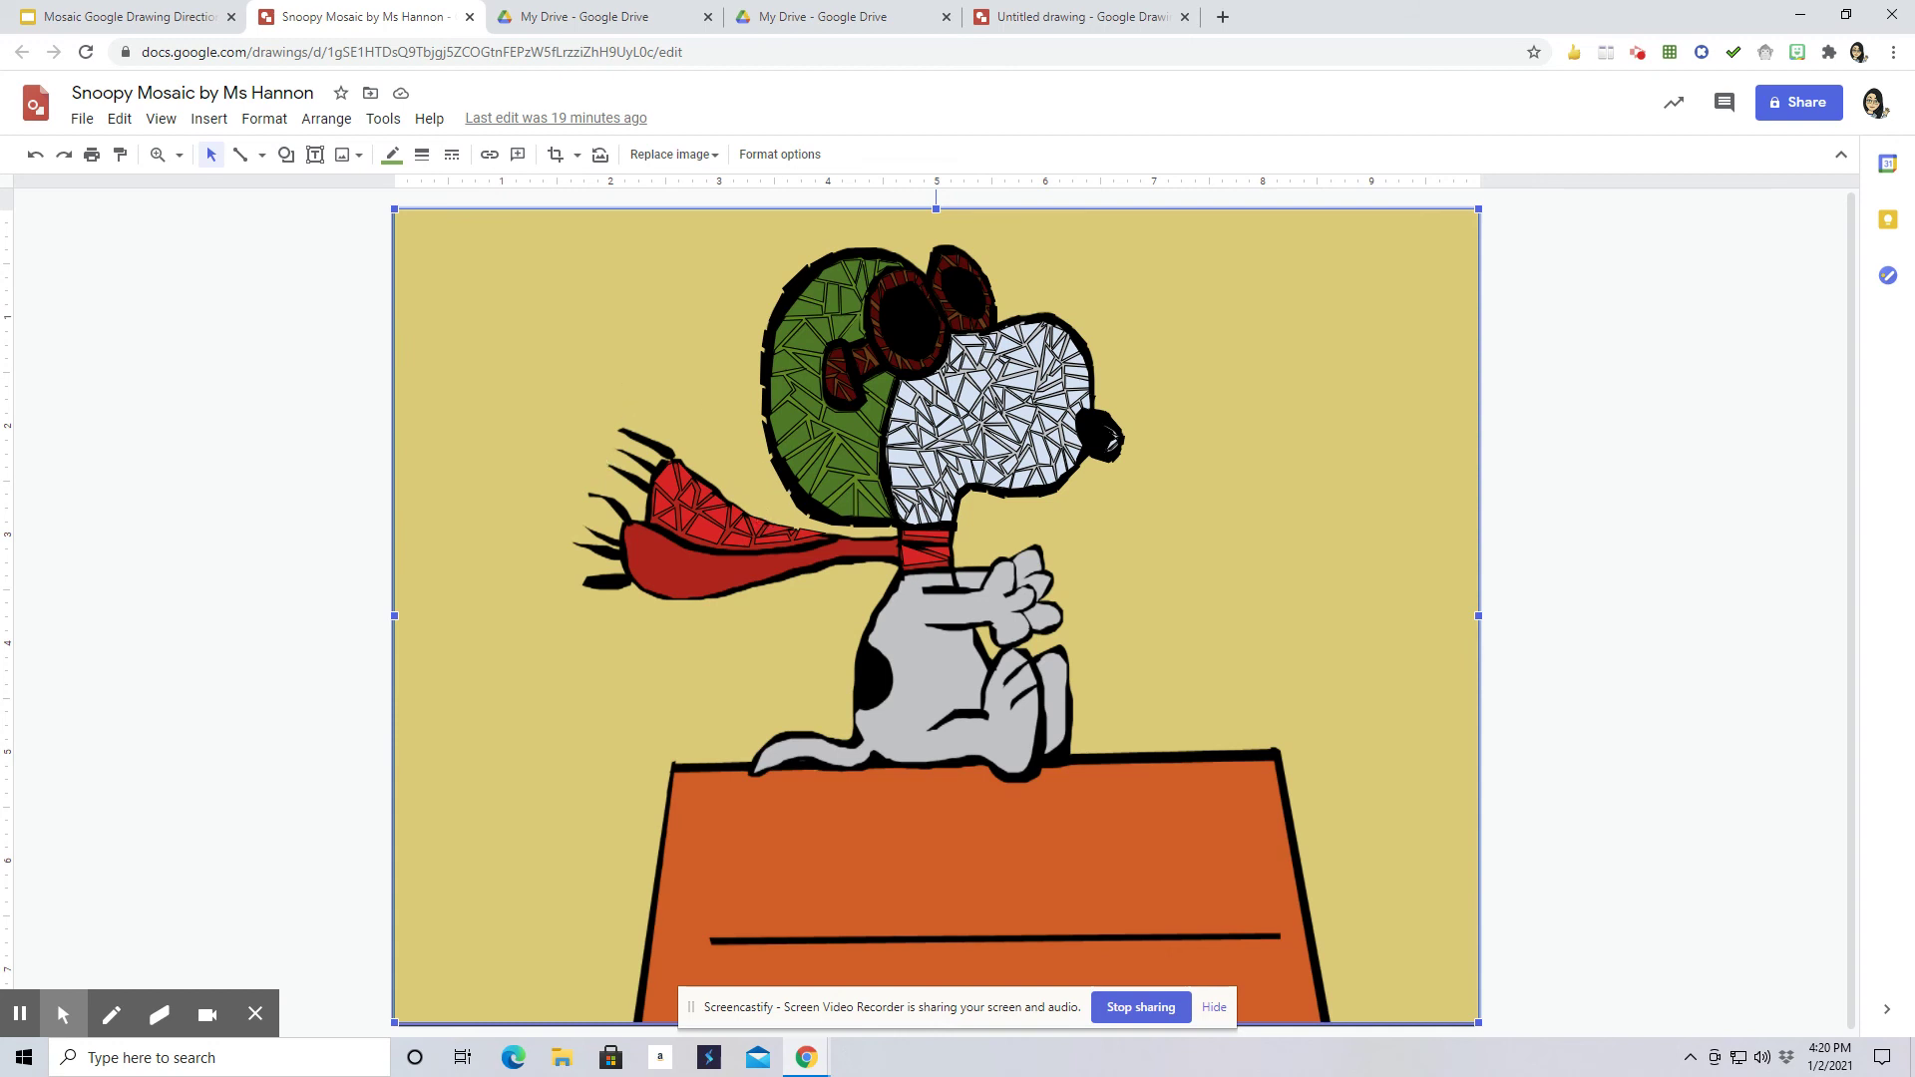
{"action": "key", "text": "Delete"}
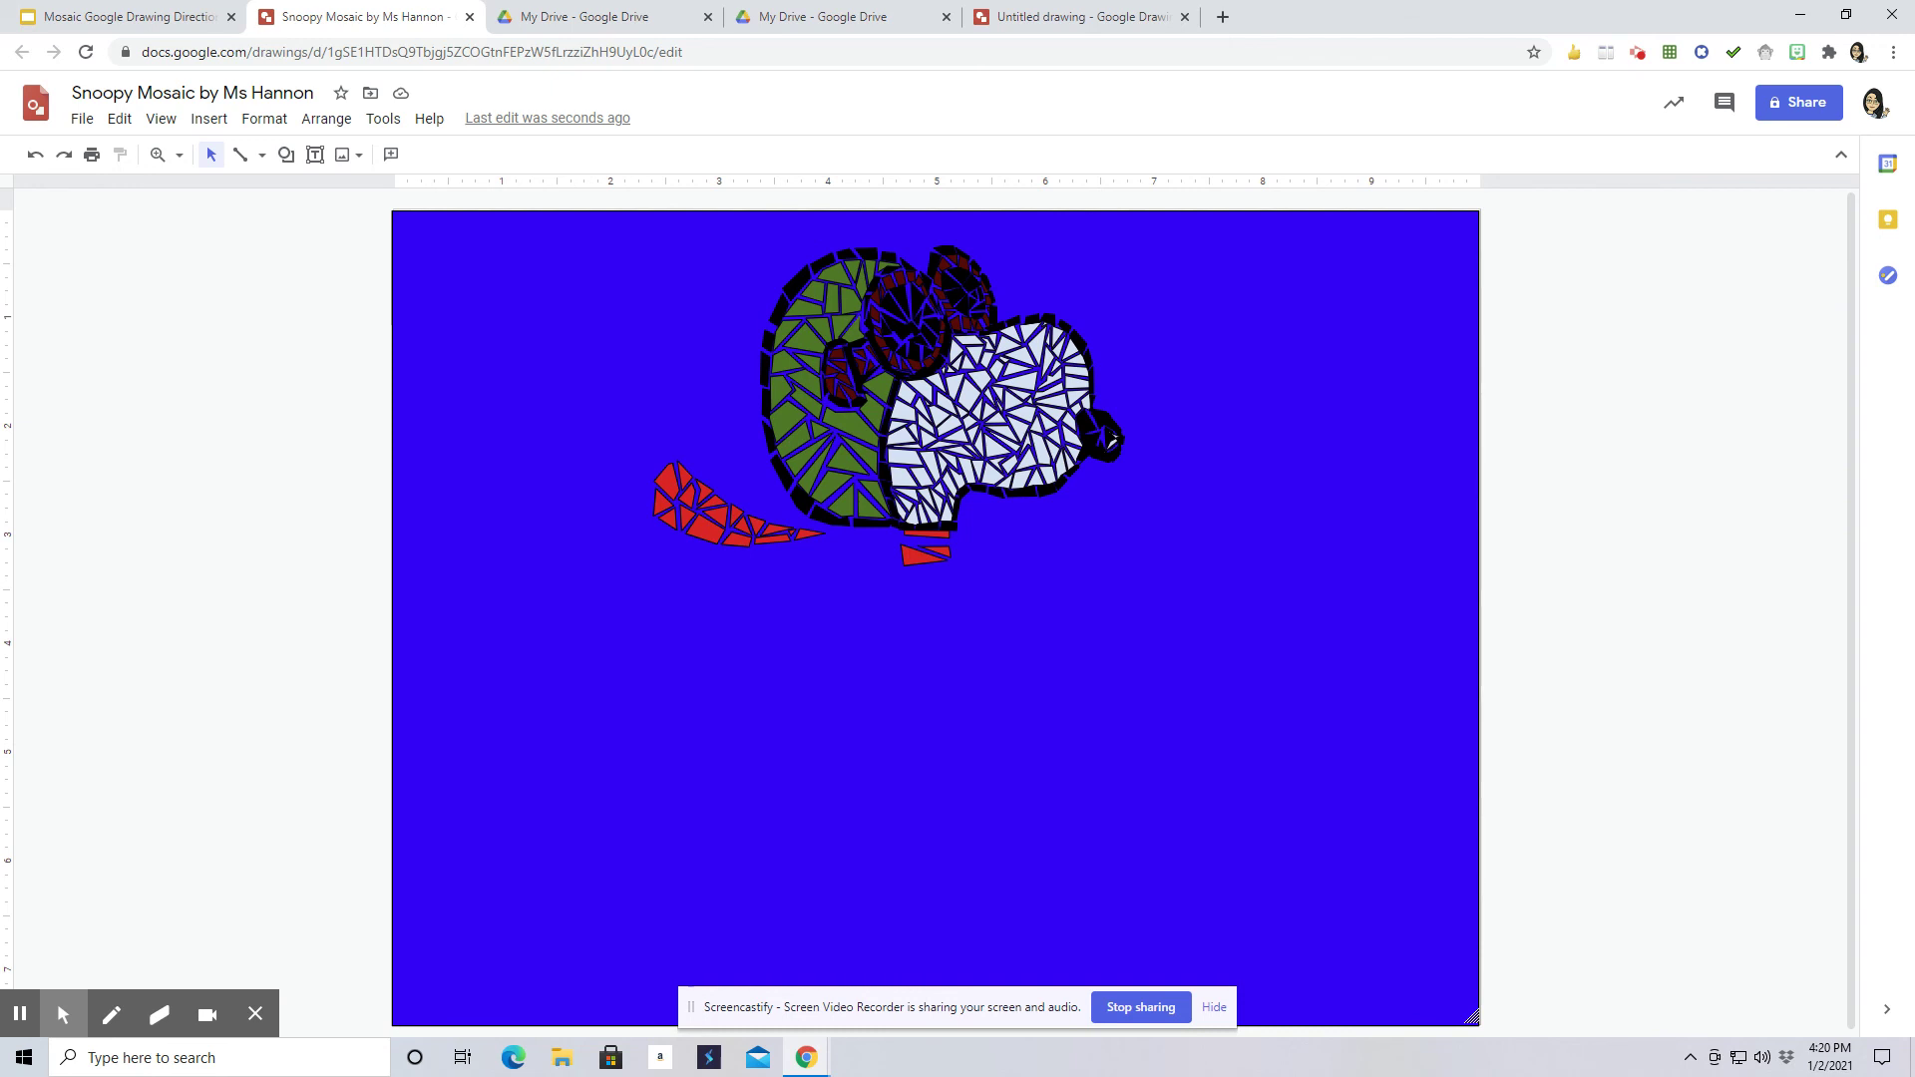
Step: Undo, redo, then undo the photo deletion so Snoopy reappears behind the tiles
{"action": "left_click", "coordinate": [35, 157]}
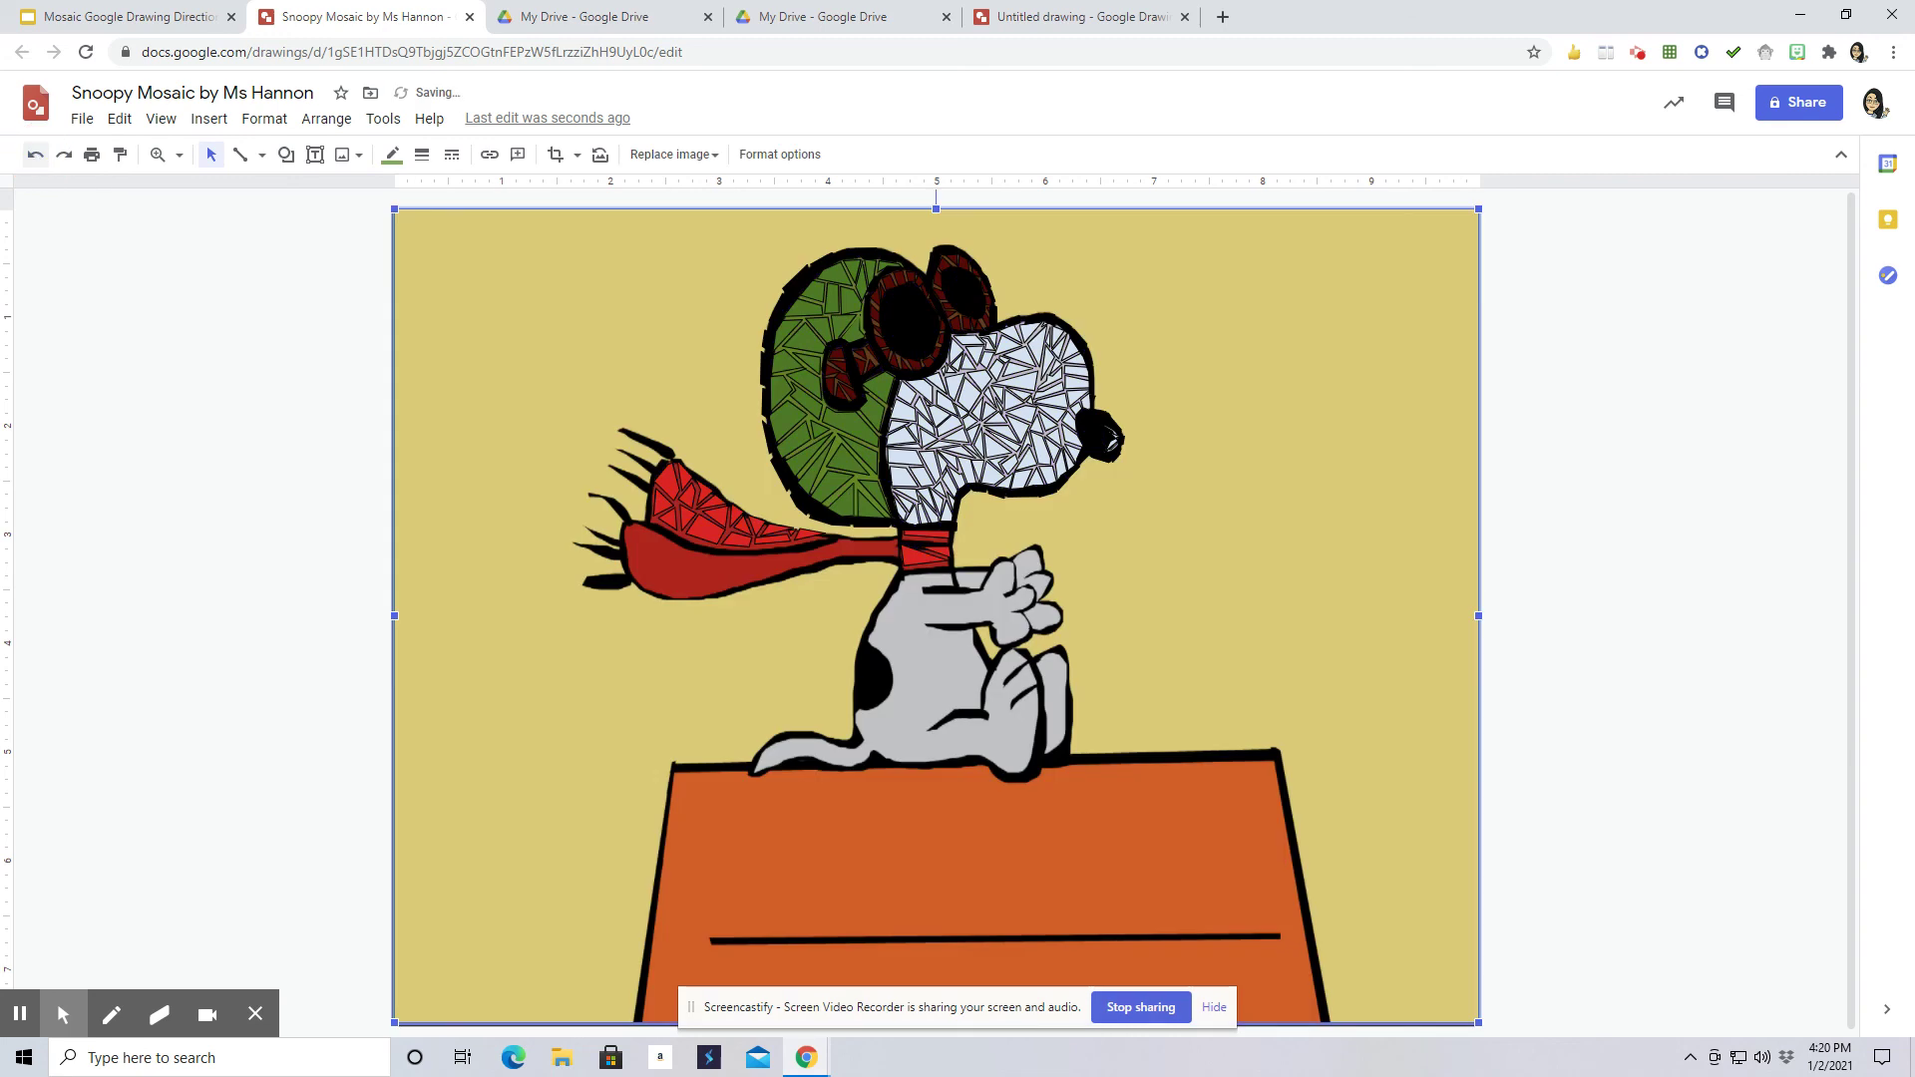
{"action": "left_click", "coordinate": [64, 157]}
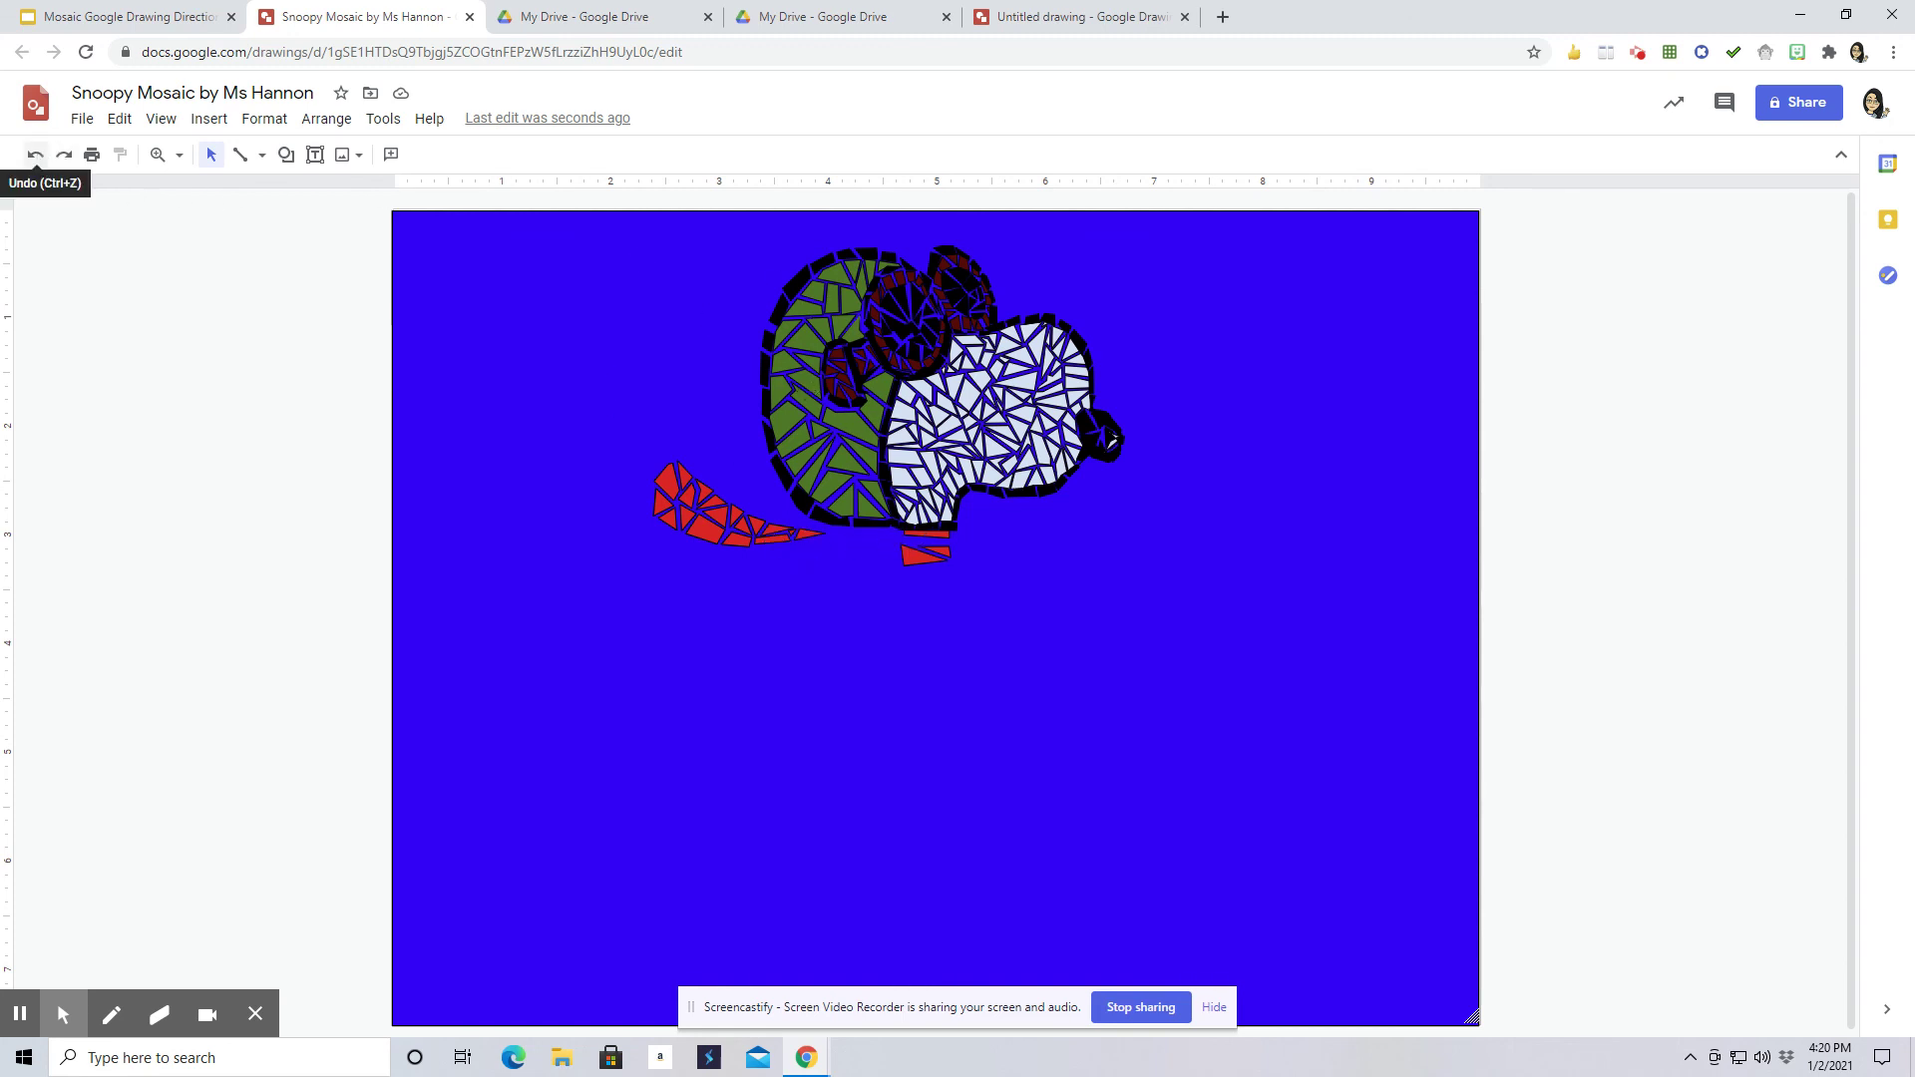
{"action": "left_click", "coordinate": [36, 156]}
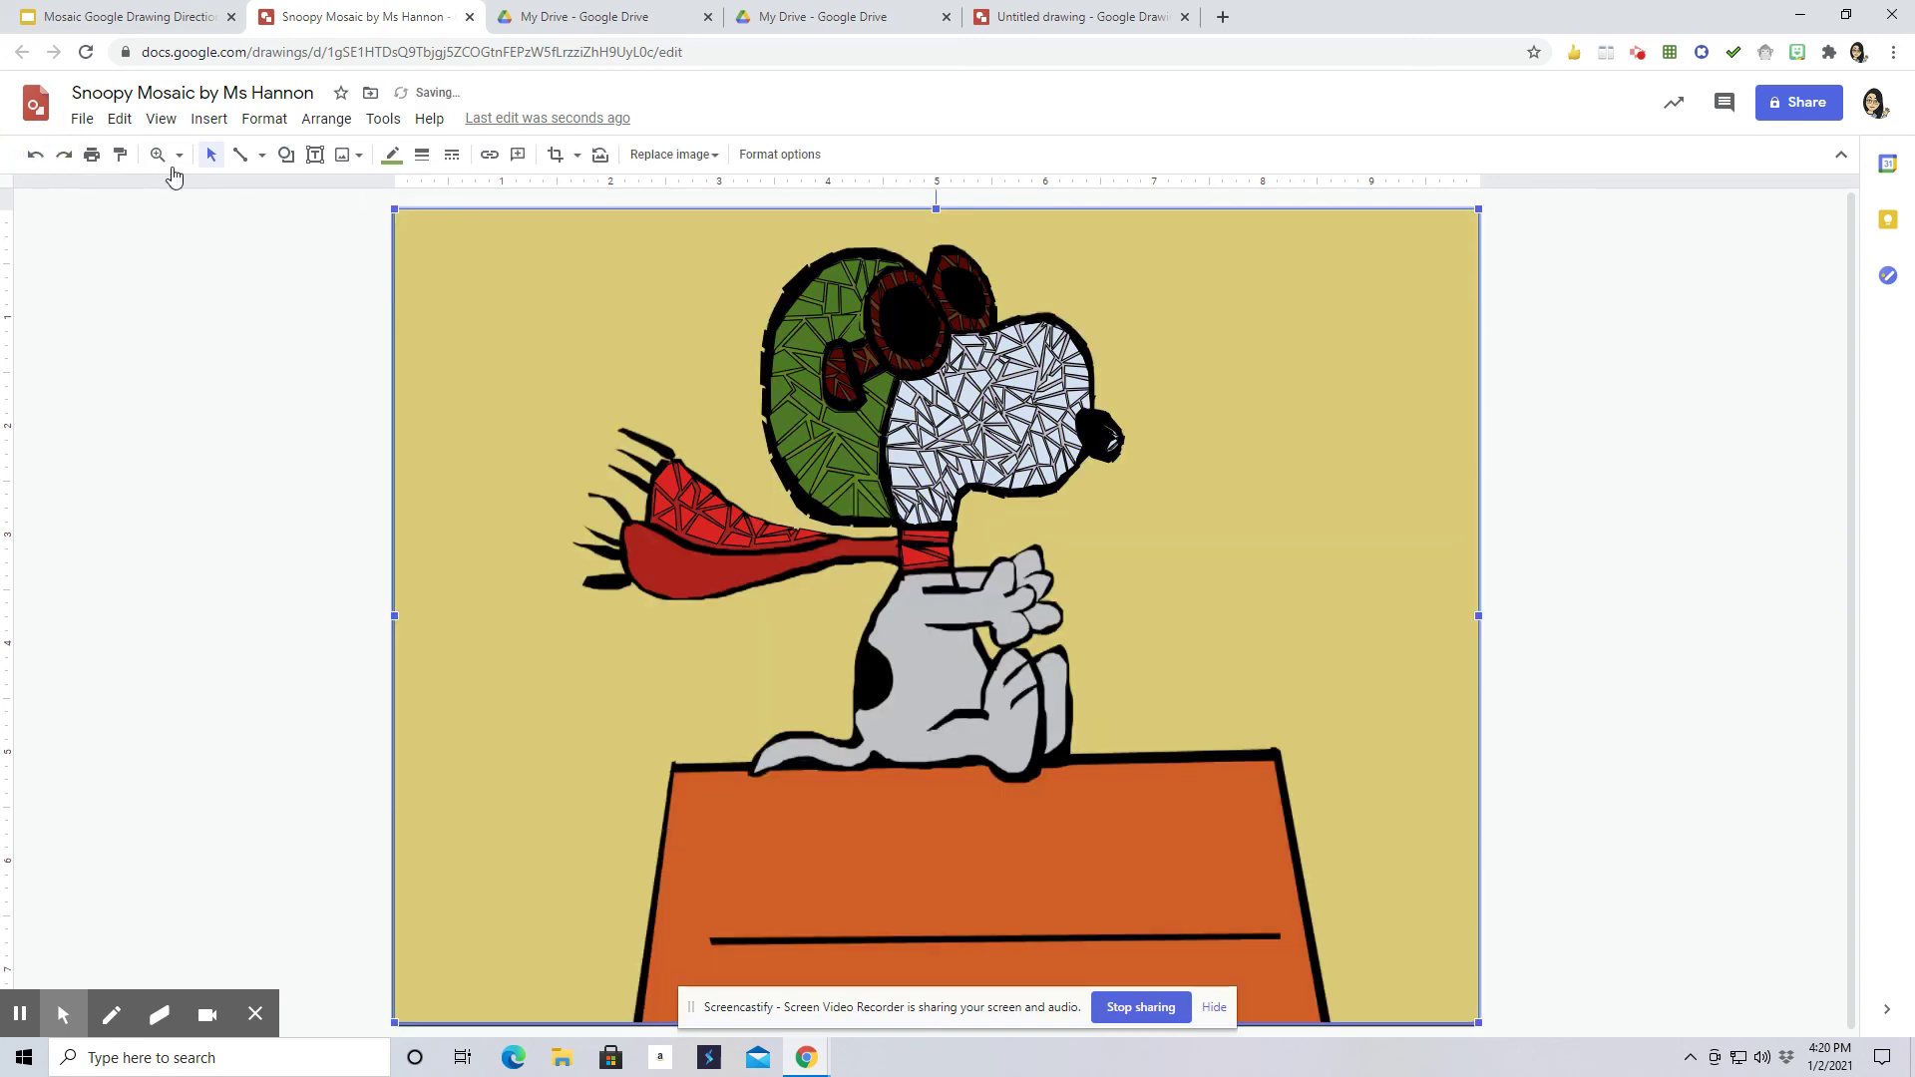
Step: Zoom the drawing to 200%, then further in on the red scarf area
{"action": "left_click", "coordinate": [178, 156]}
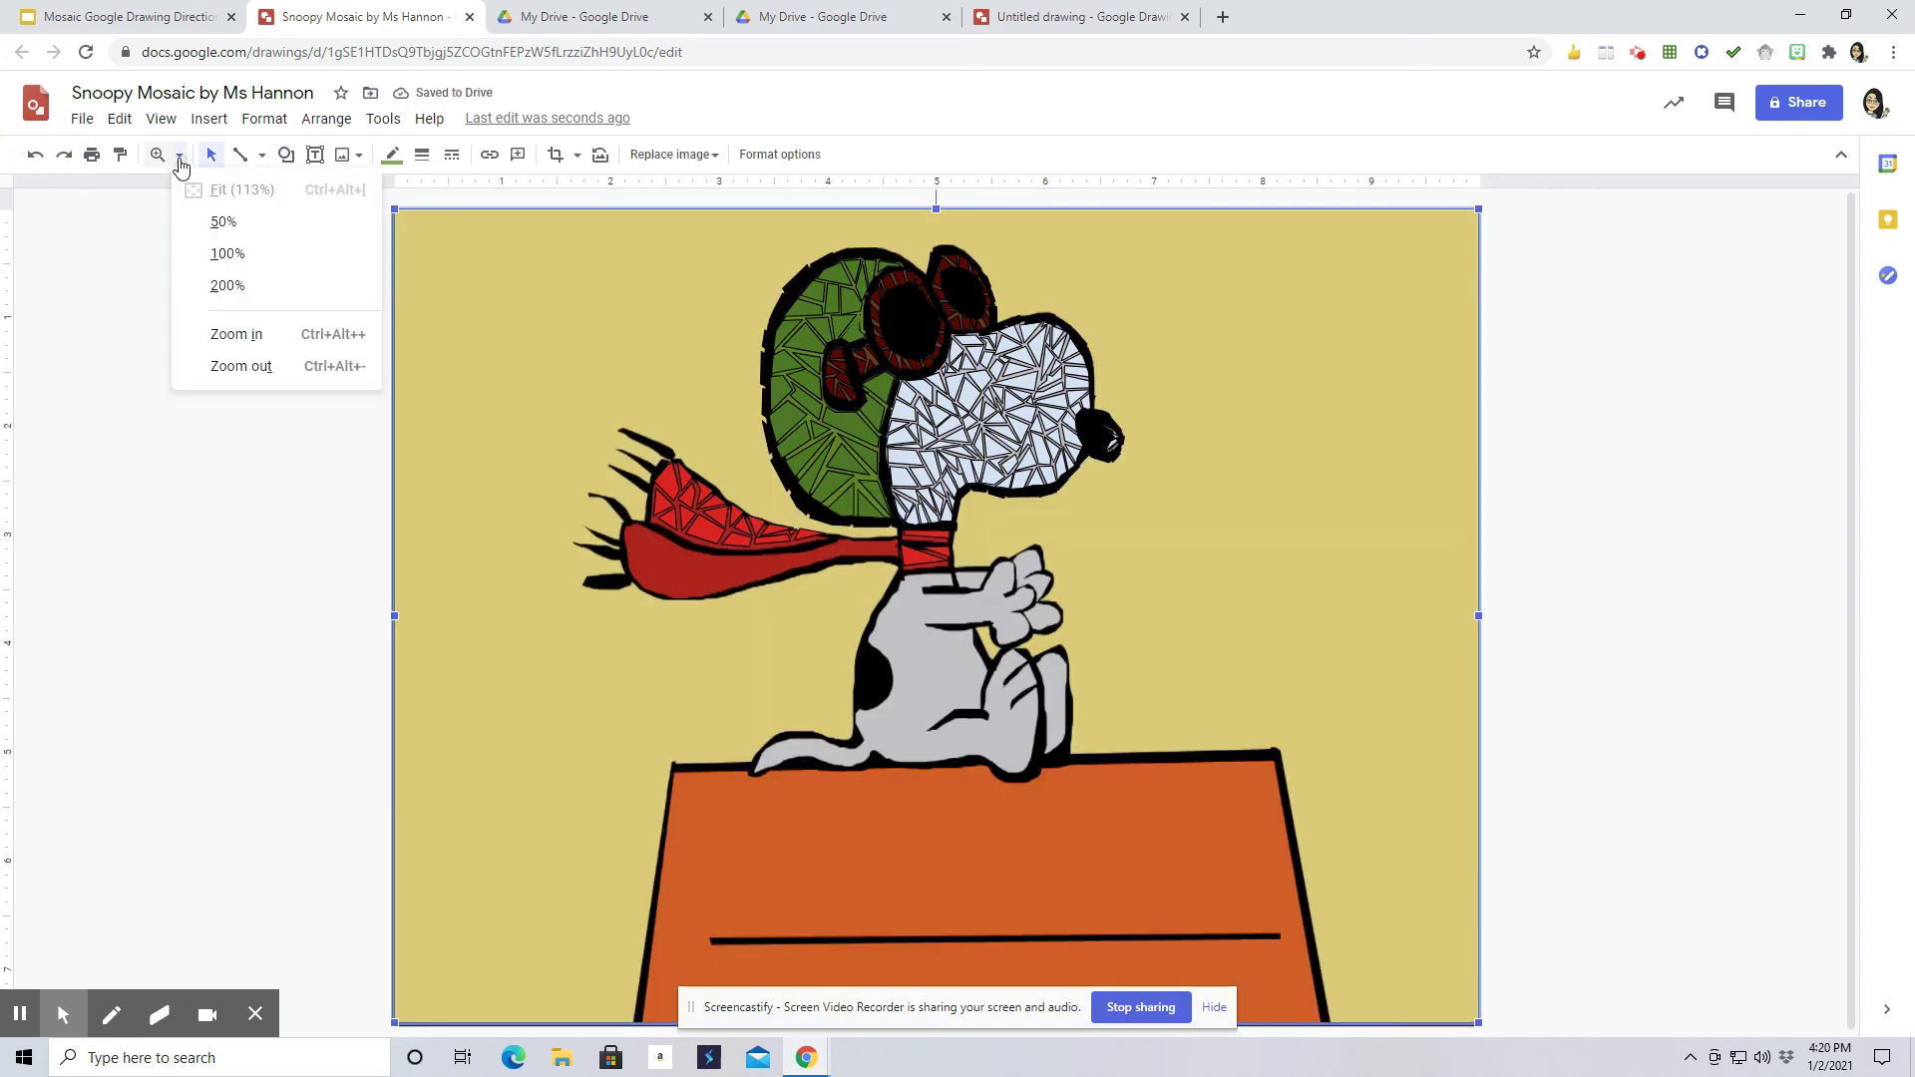
{"action": "left_click", "coordinate": [242, 289]}
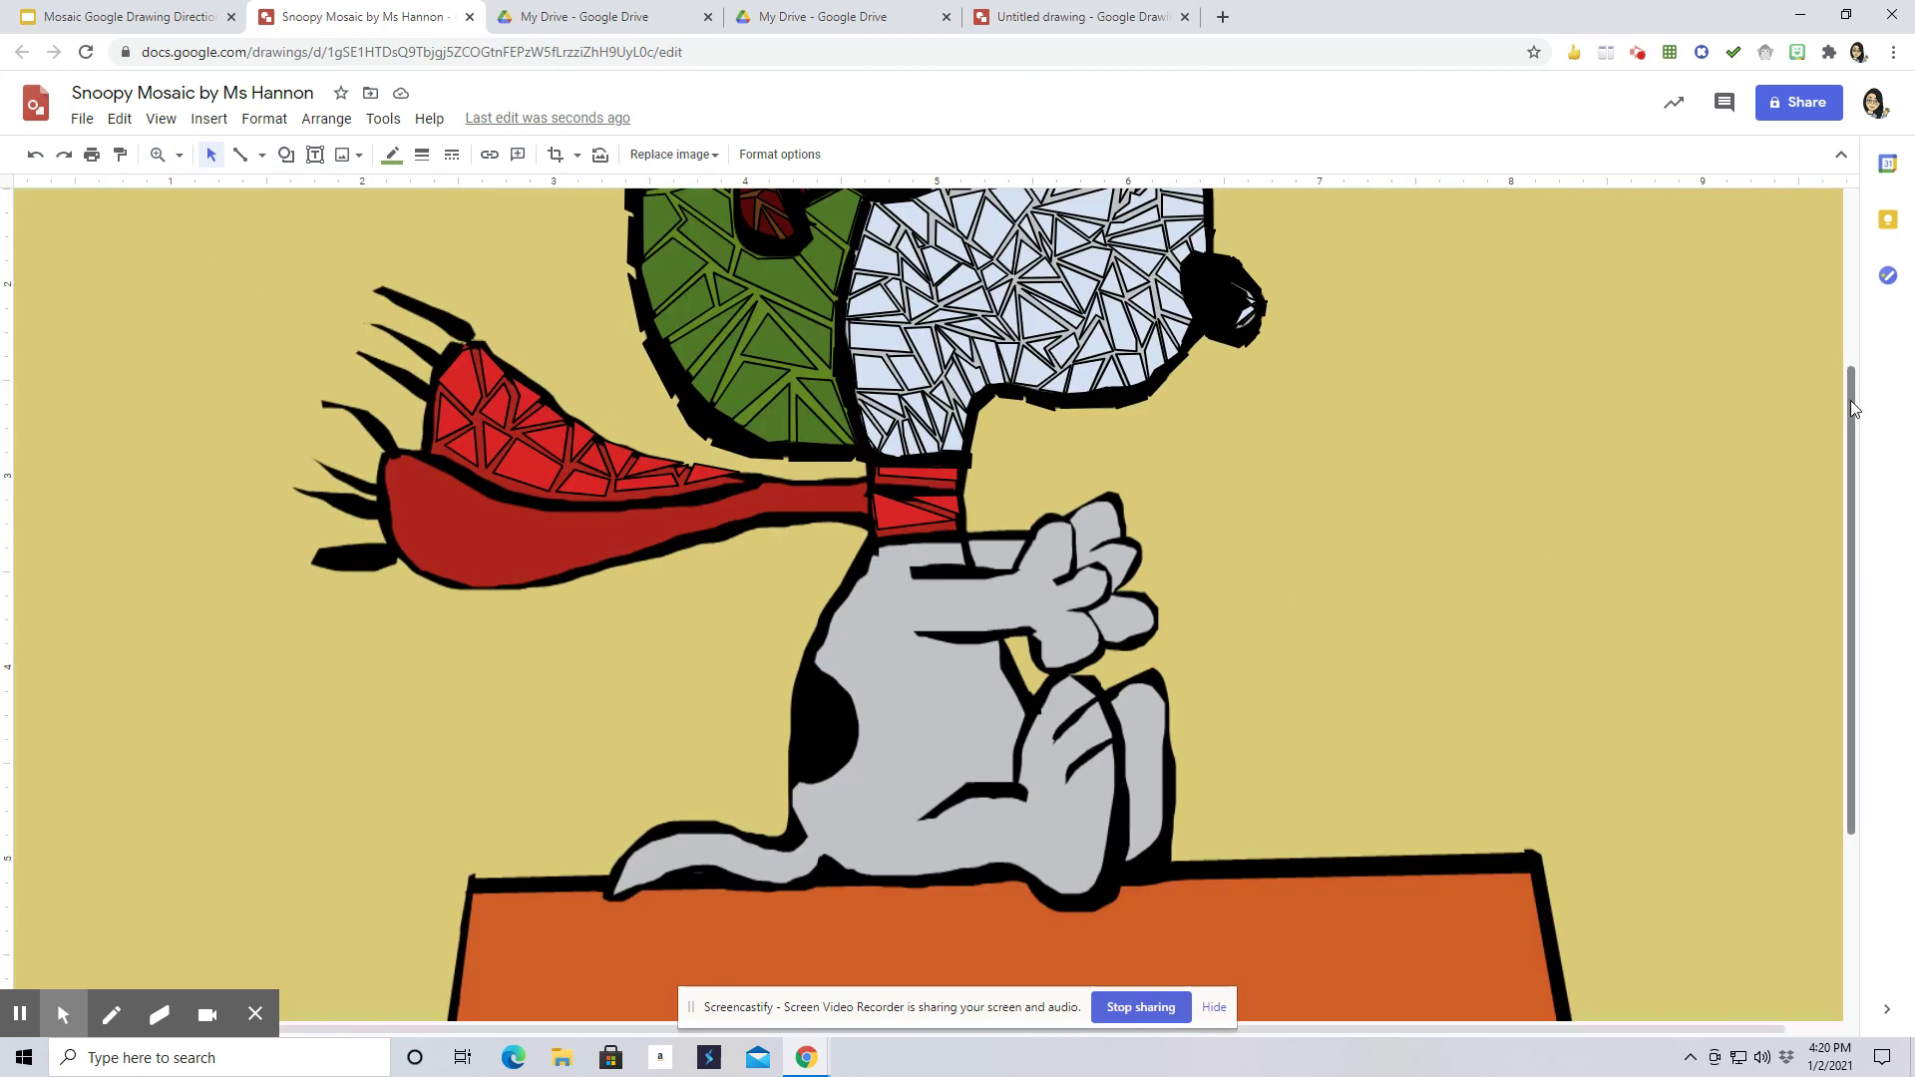
{"action": "mouse_move", "coordinate": [1851, 401]}
{"action": "left_mouse_down"}
{"action": "mouse_move", "coordinate": [1858, 382]}
{"action": "mouse_move", "coordinate": [1845, 435]}
{"action": "left_mouse_up"}
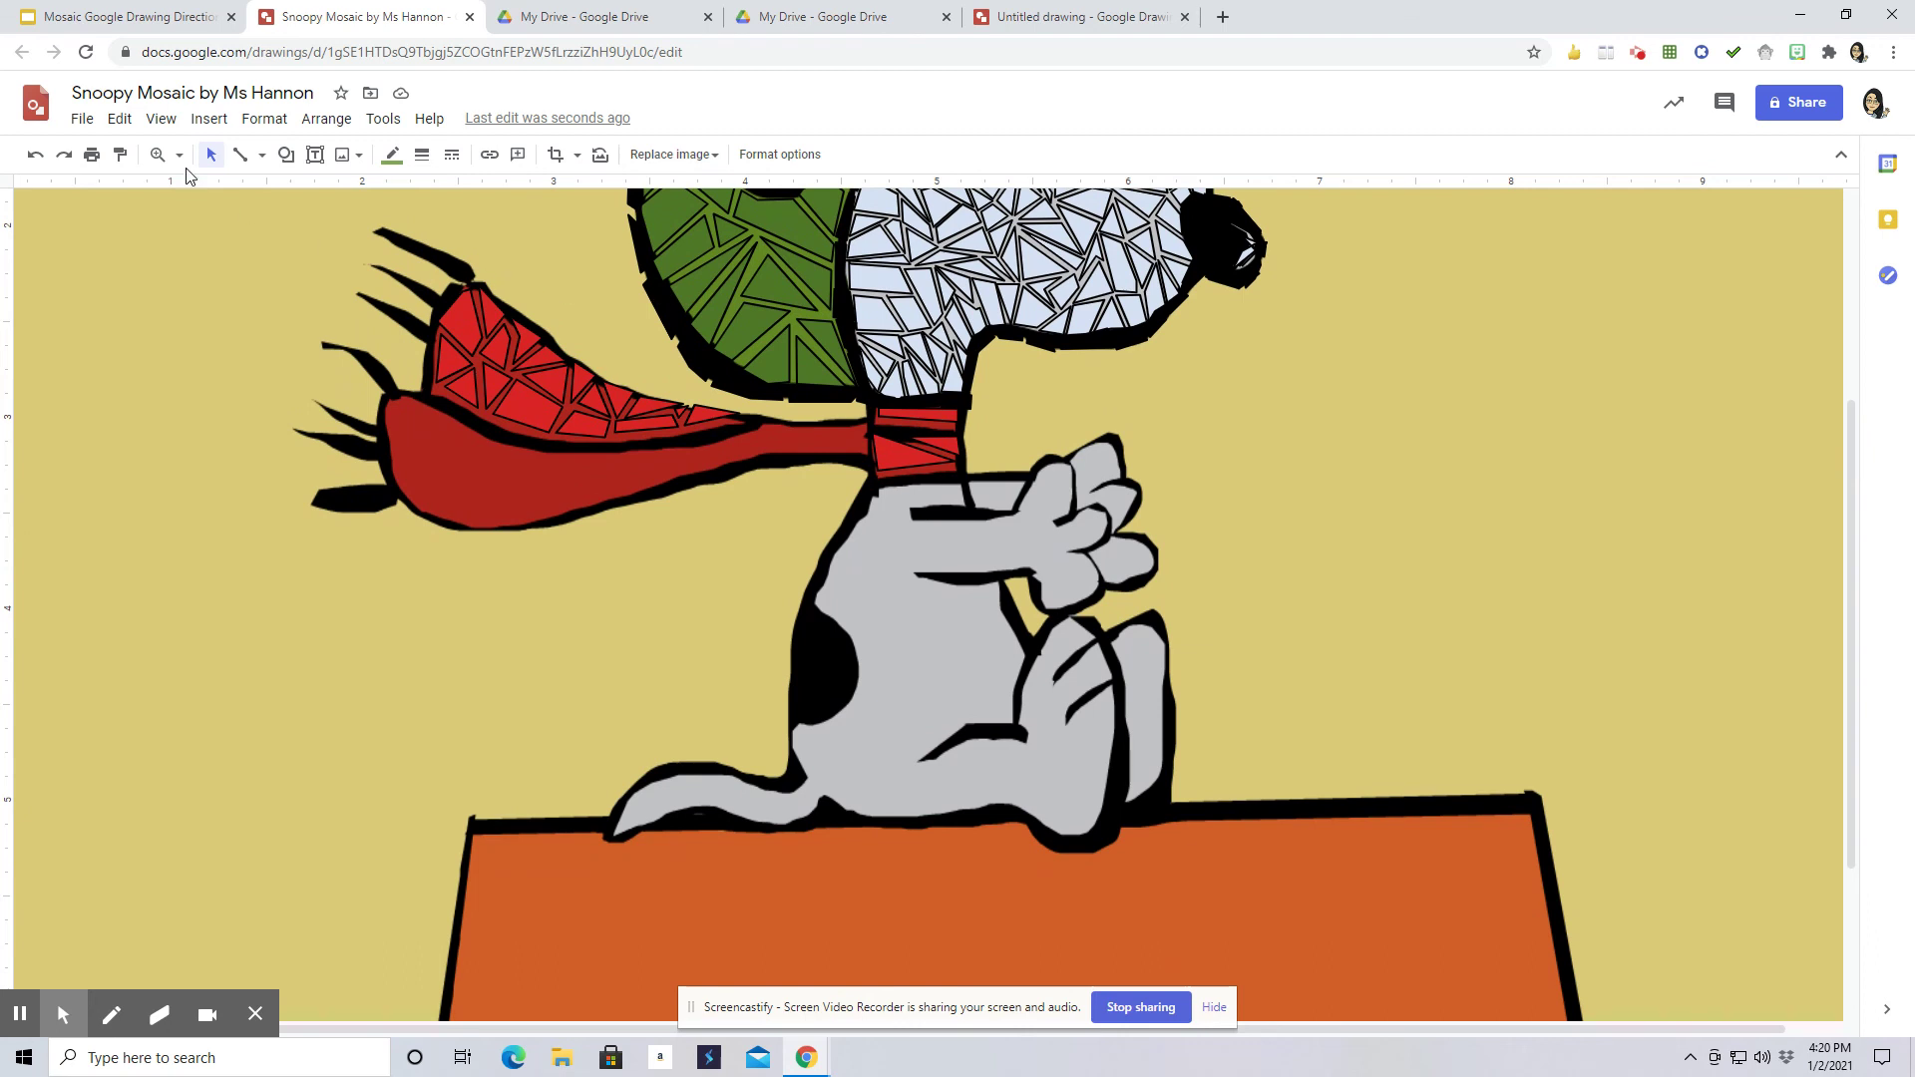
{"action": "left_click", "coordinate": [180, 156]}
{"action": "left_click", "coordinate": [231, 323]}
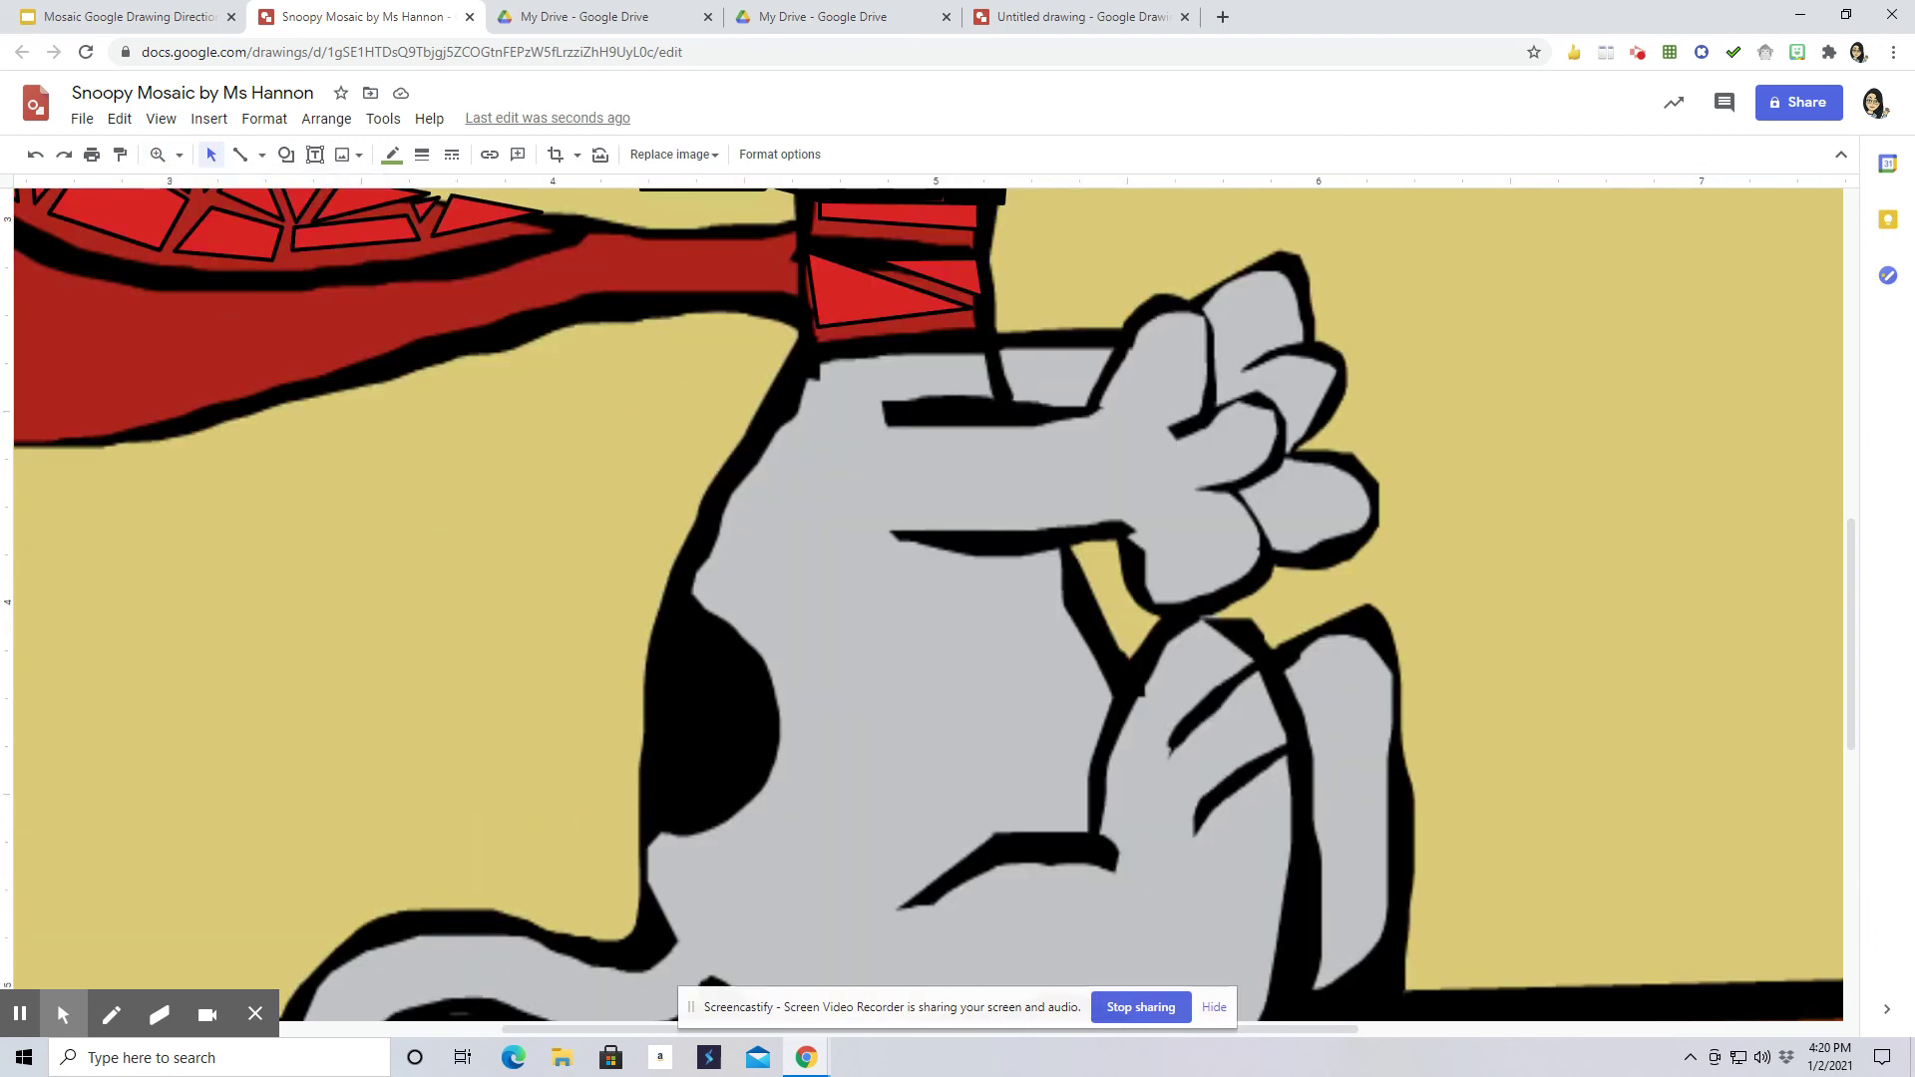
Step: With black outlines, draw a four-sided polyline tile over the scarf and fill it red
{"action": "left_click", "coordinate": [393, 162]}
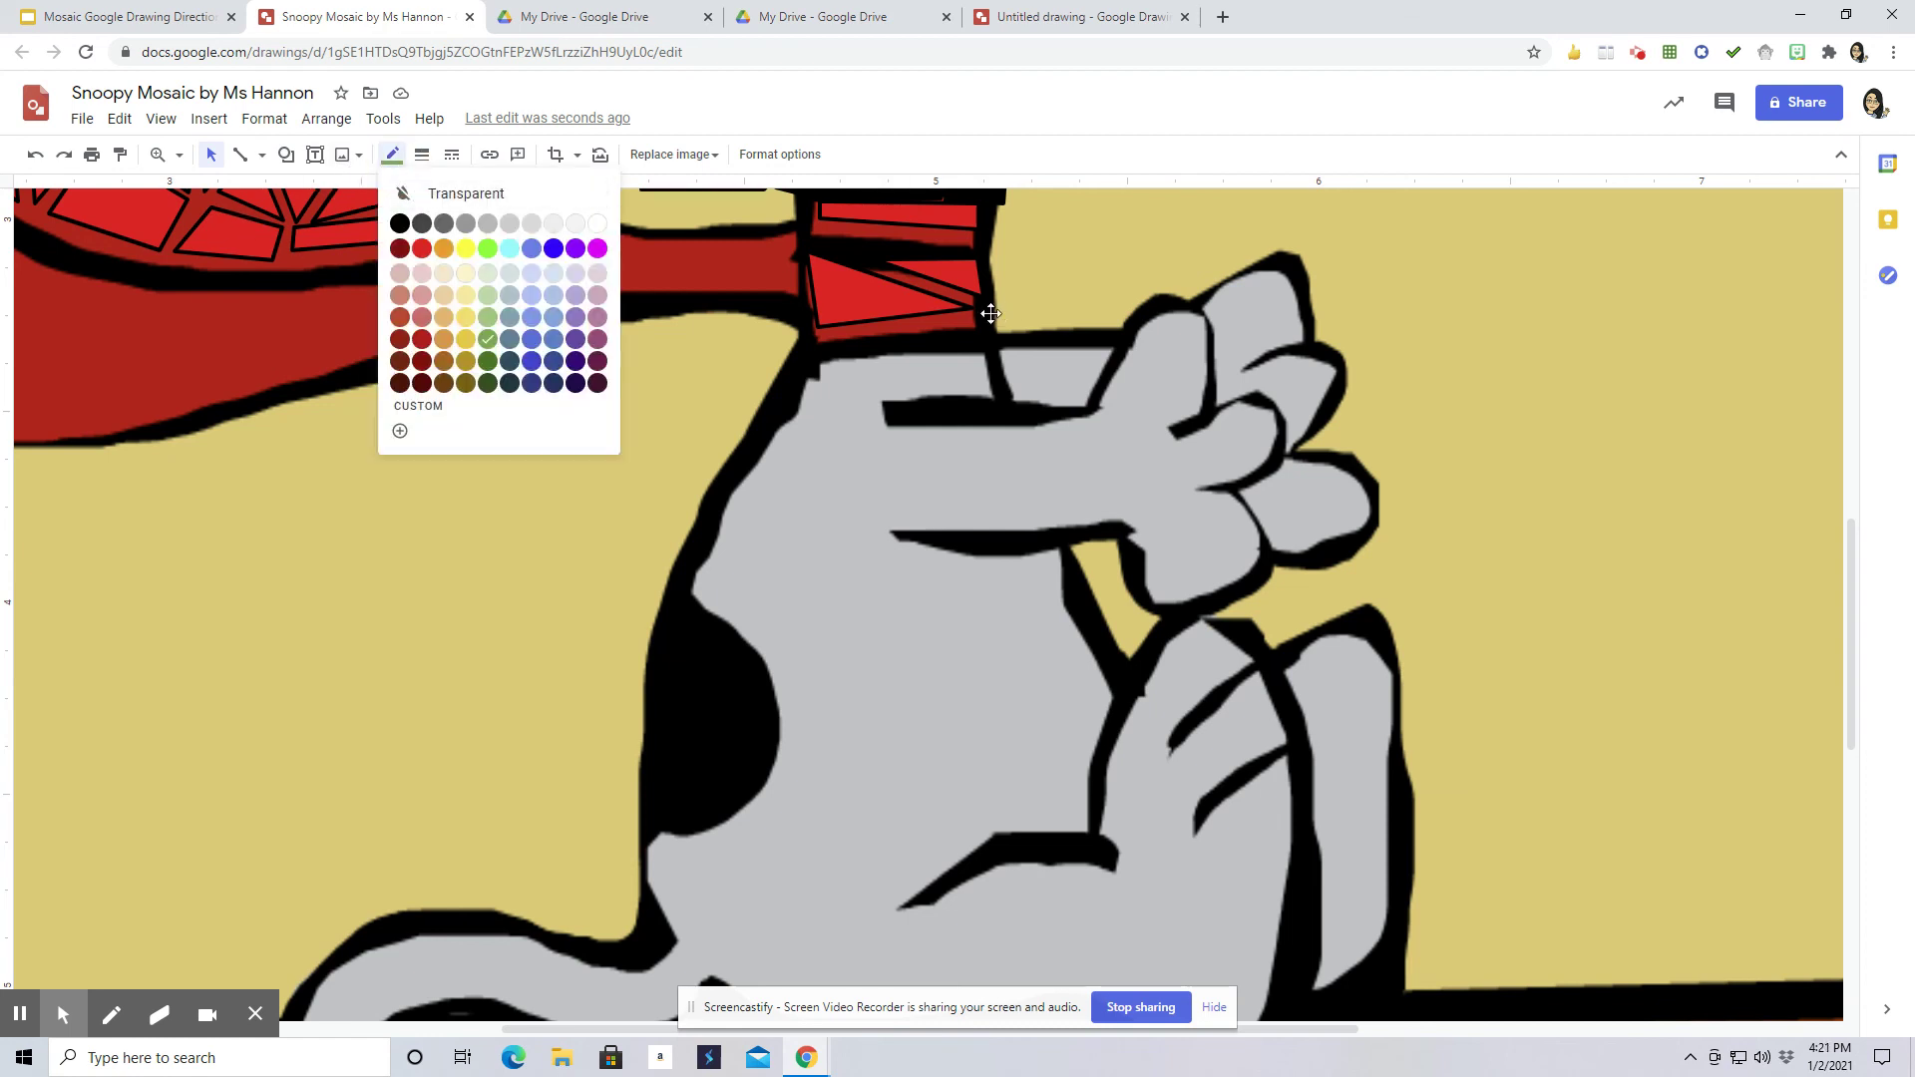
{"action": "left_click", "coordinate": [400, 225]}
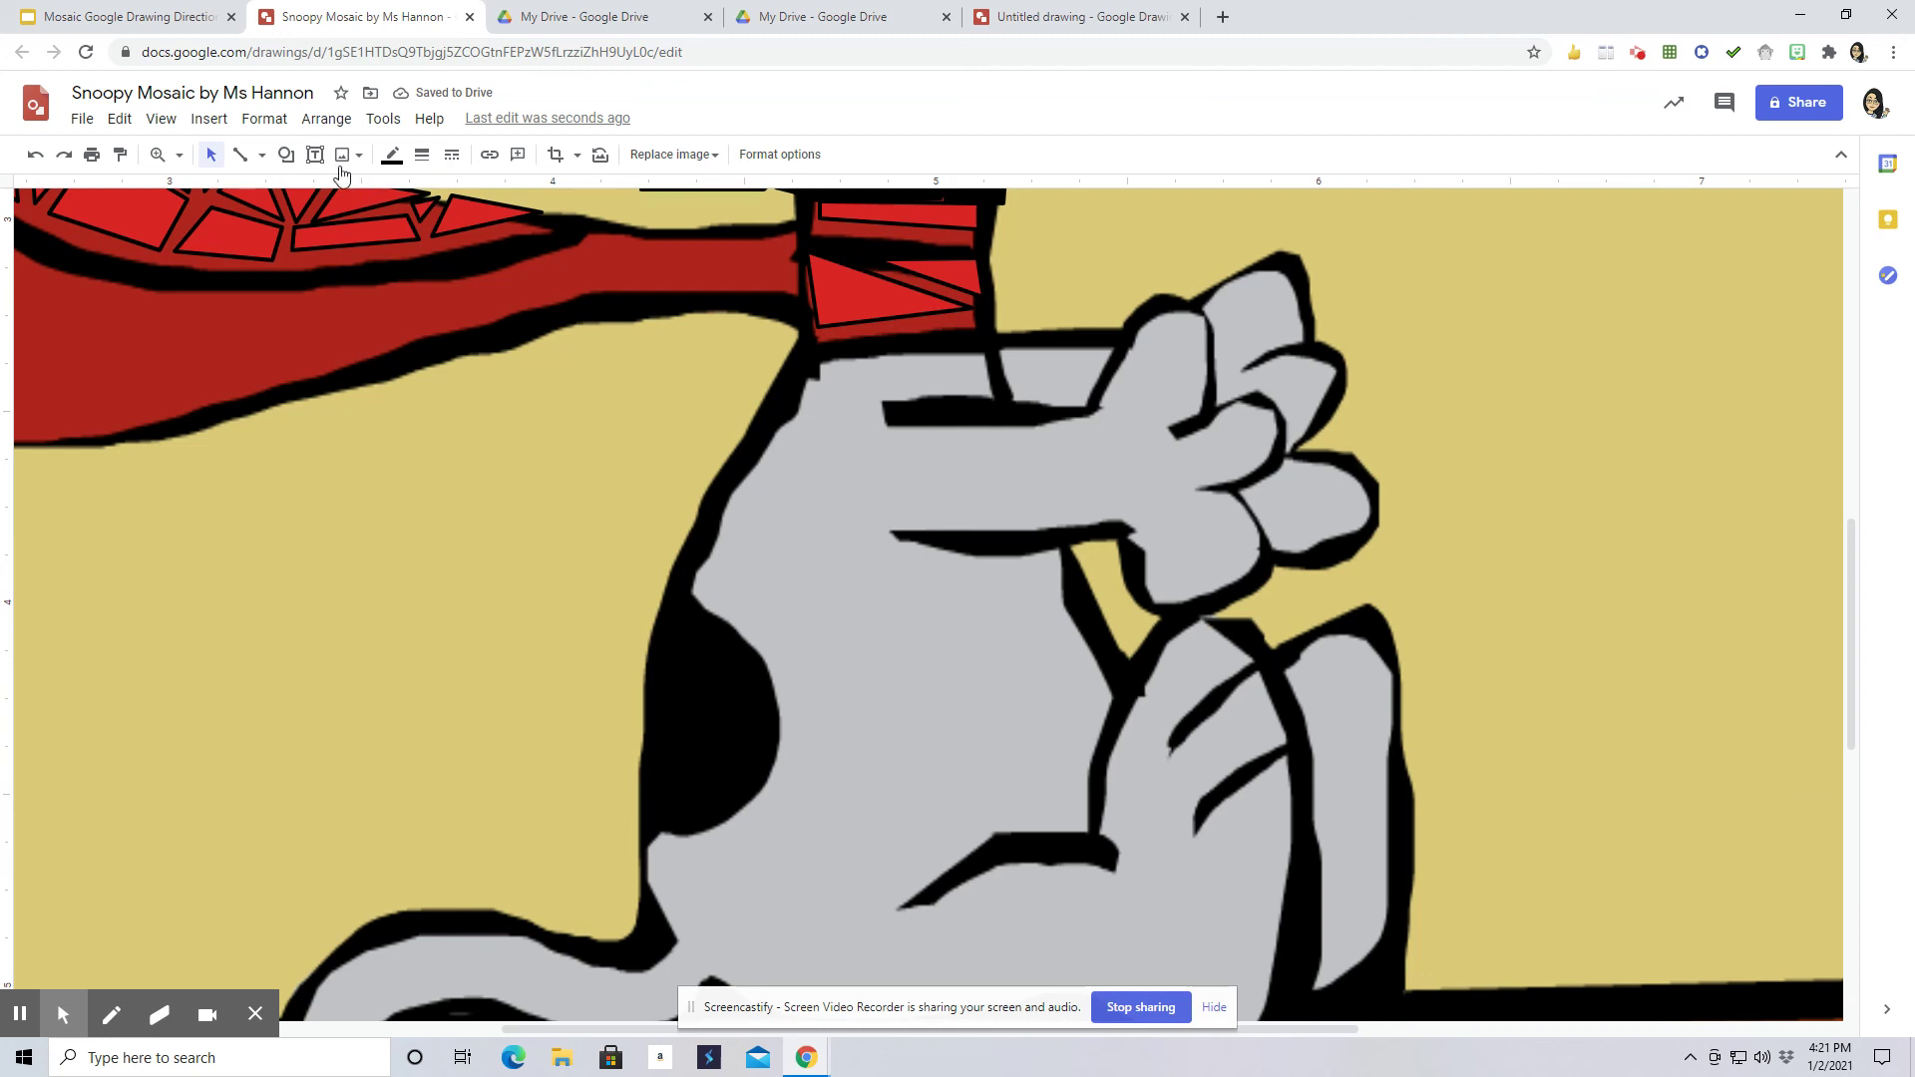
{"action": "left_click", "coordinate": [261, 155]}
{"action": "left_click", "coordinate": [286, 350]}
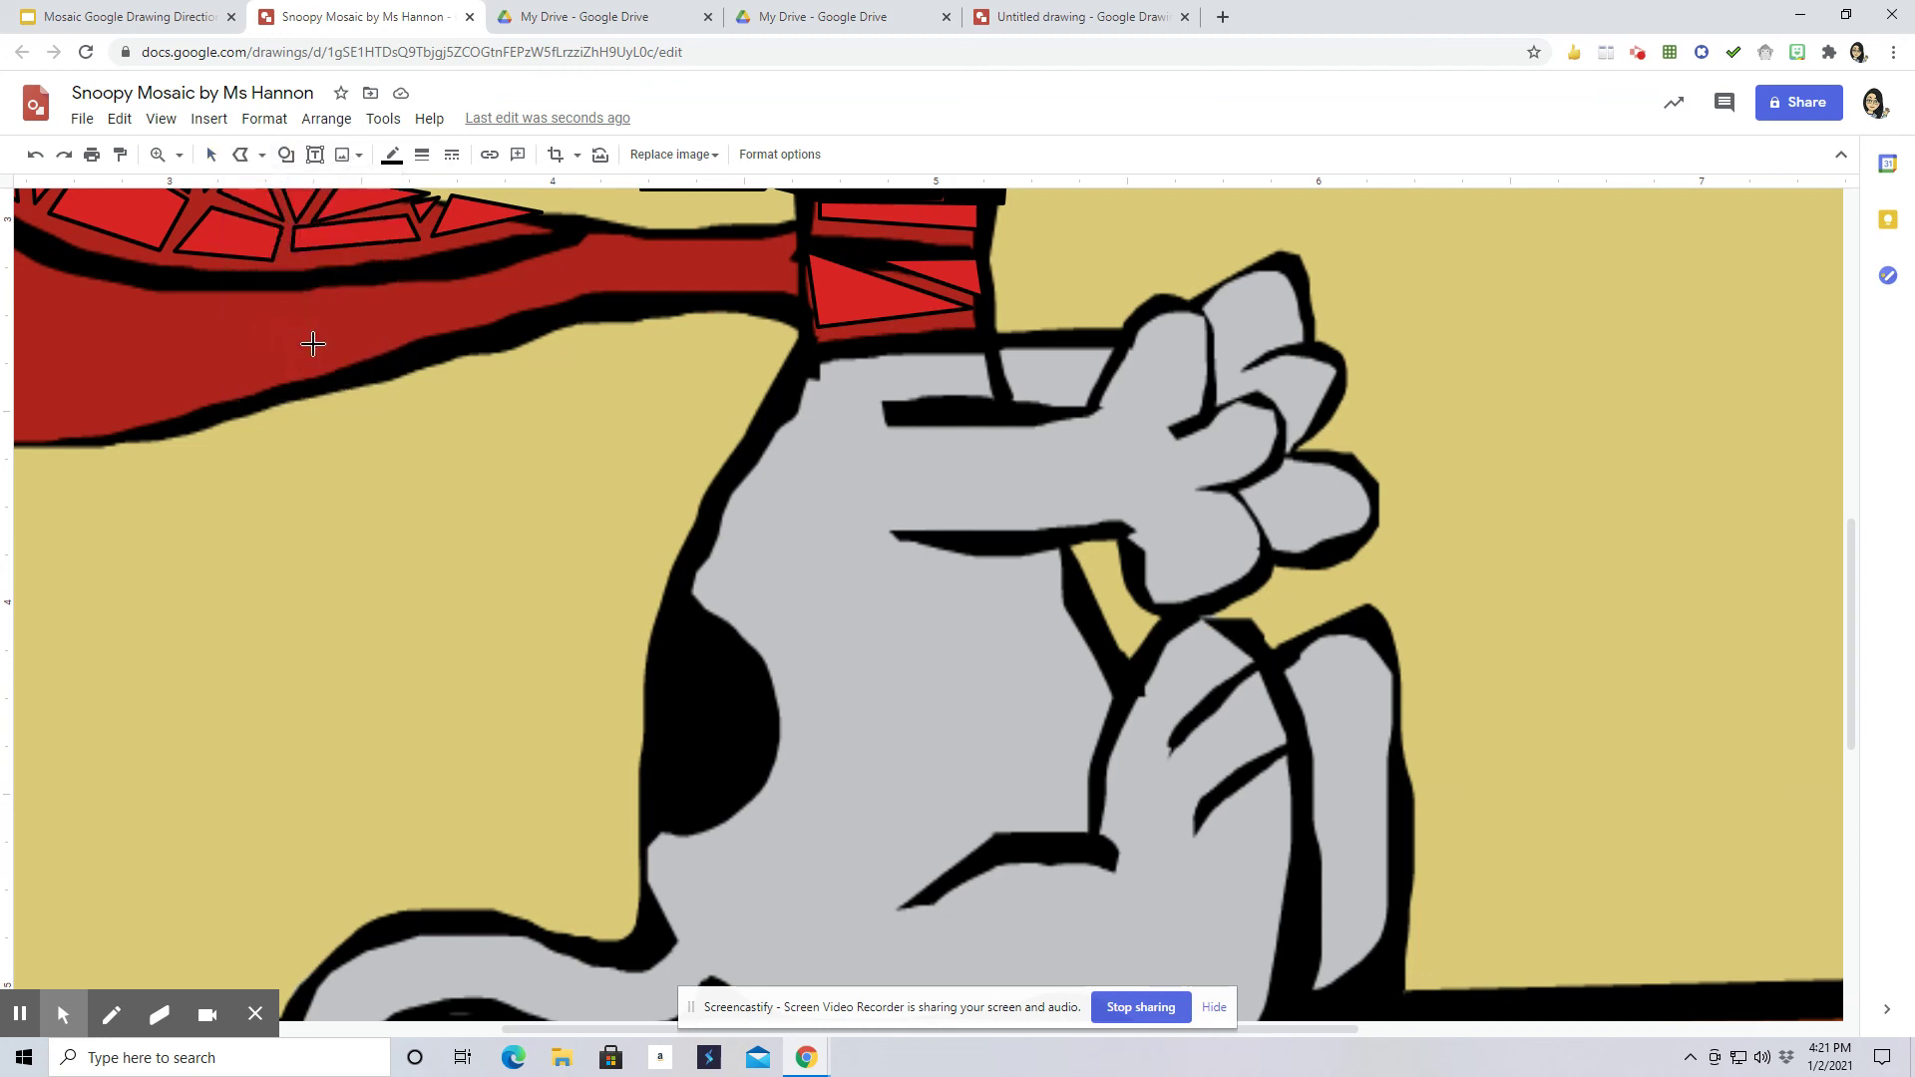
{"action": "left_click", "coordinate": [590, 235]}
{"action": "left_click", "coordinate": [706, 243]}
{"action": "left_click", "coordinate": [704, 291]}
{"action": "left_click", "coordinate": [590, 291]}
{"action": "left_click", "coordinate": [590, 235]}
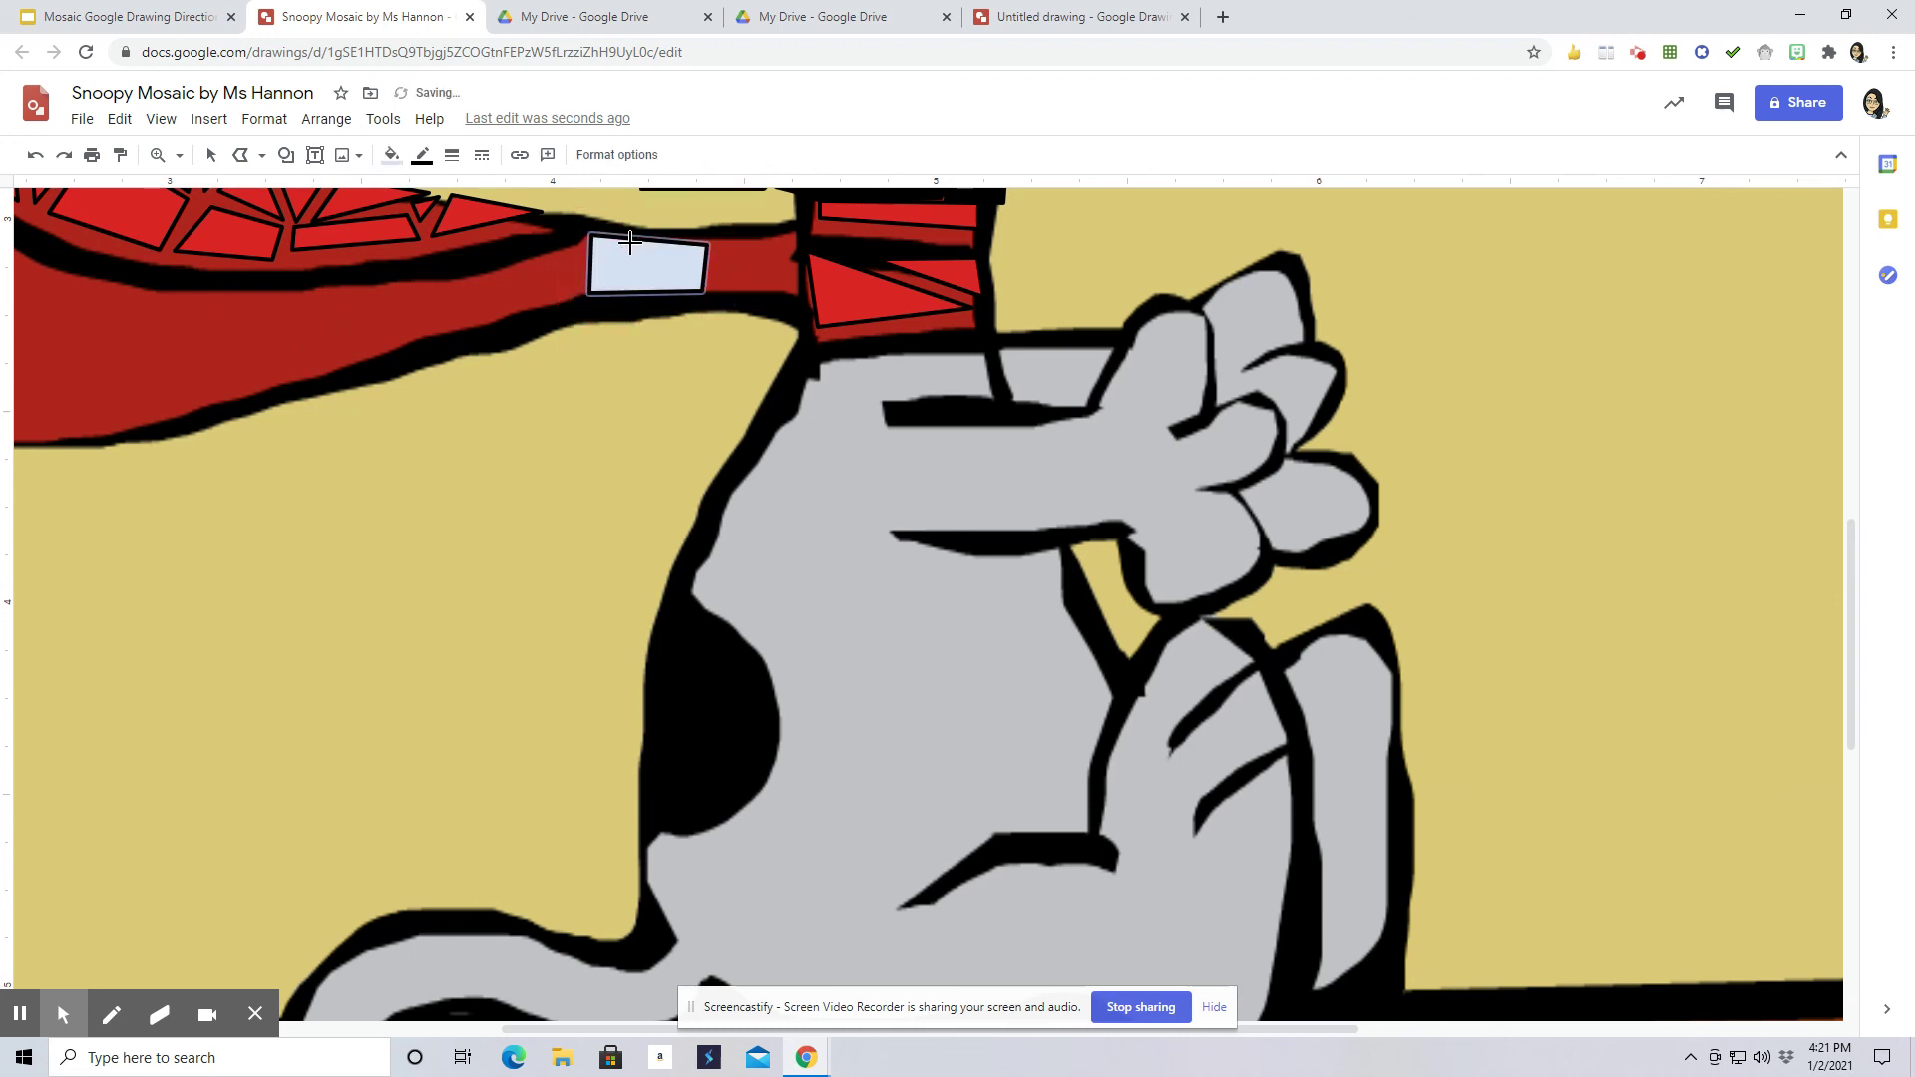
{"action": "left_click", "coordinate": [391, 154]}
{"action": "left_click", "coordinate": [435, 277]}
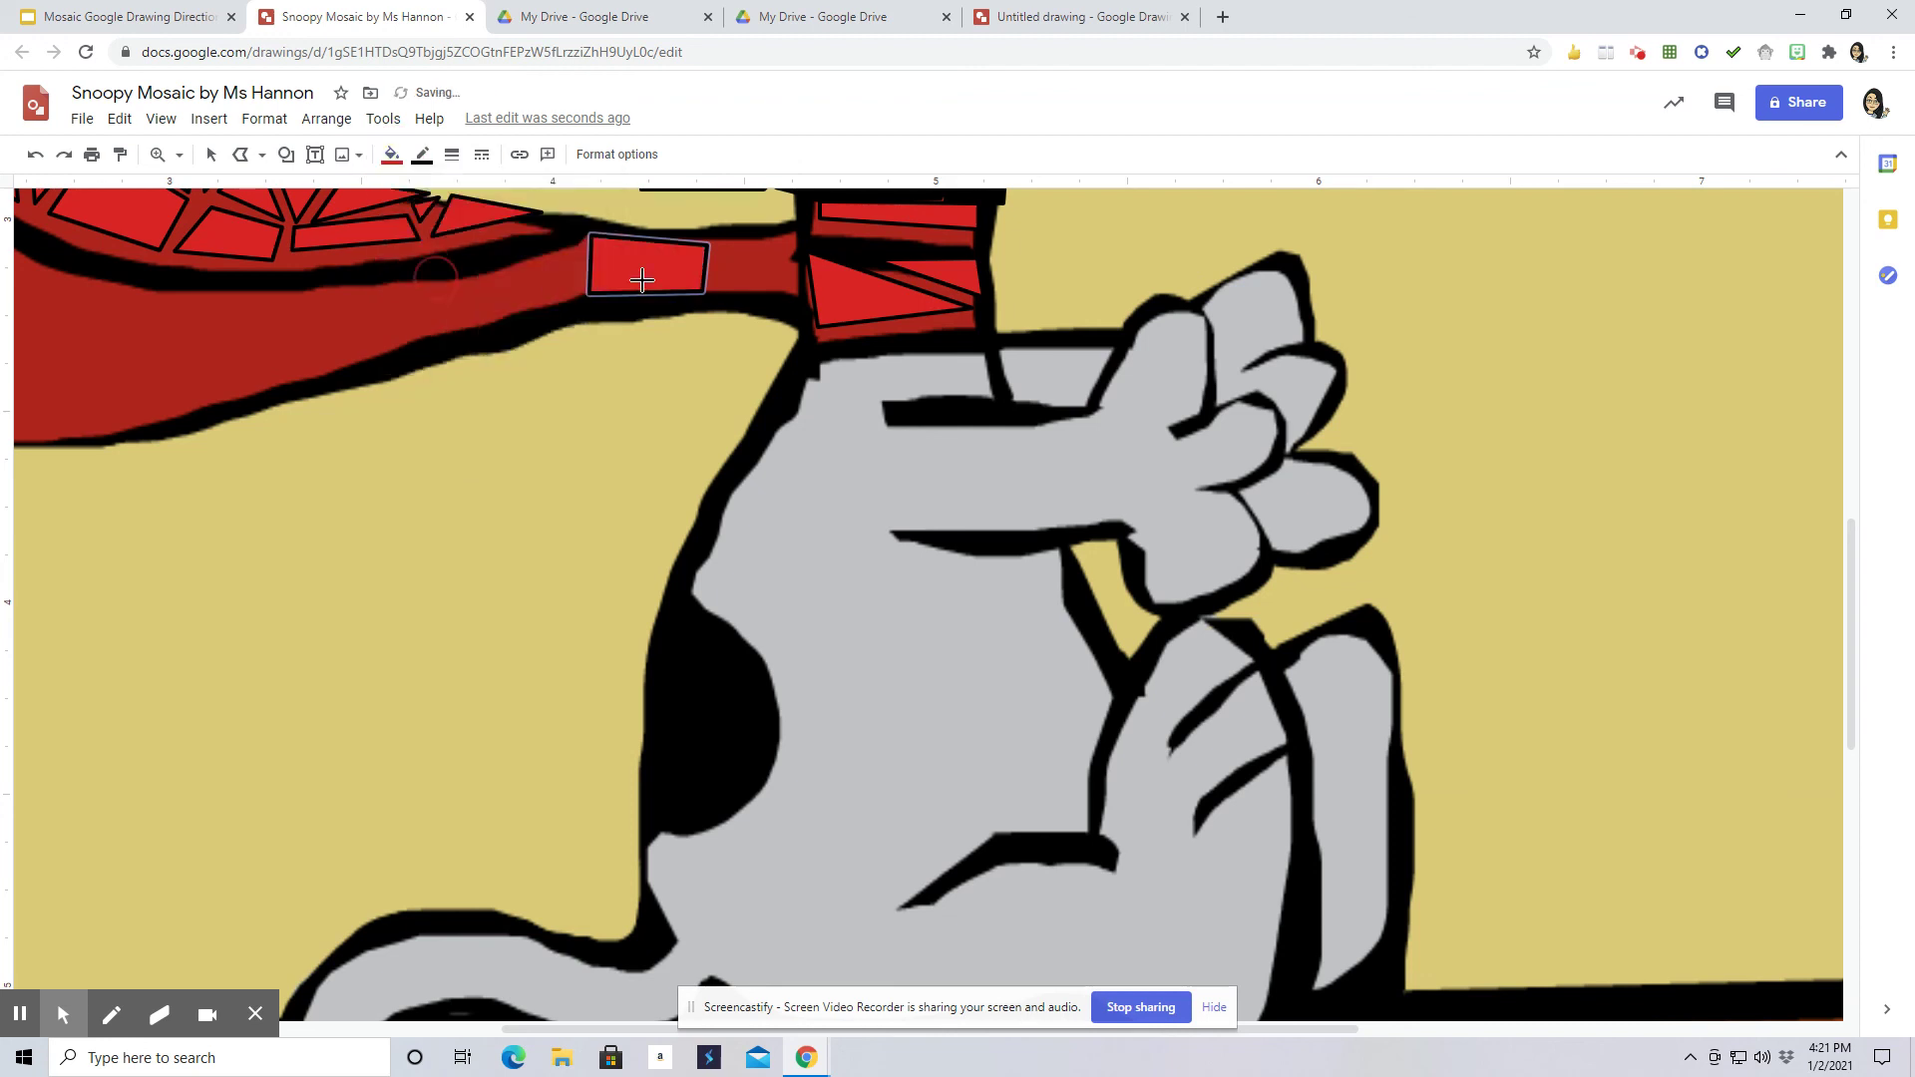
Step: Draw two triangular tiles to the right of the red tile
{"action": "left_click", "coordinate": [719, 242]}
{"action": "left_click", "coordinate": [720, 290]}
{"action": "left_click", "coordinate": [793, 290]}
{"action": "left_click", "coordinate": [714, 242]}
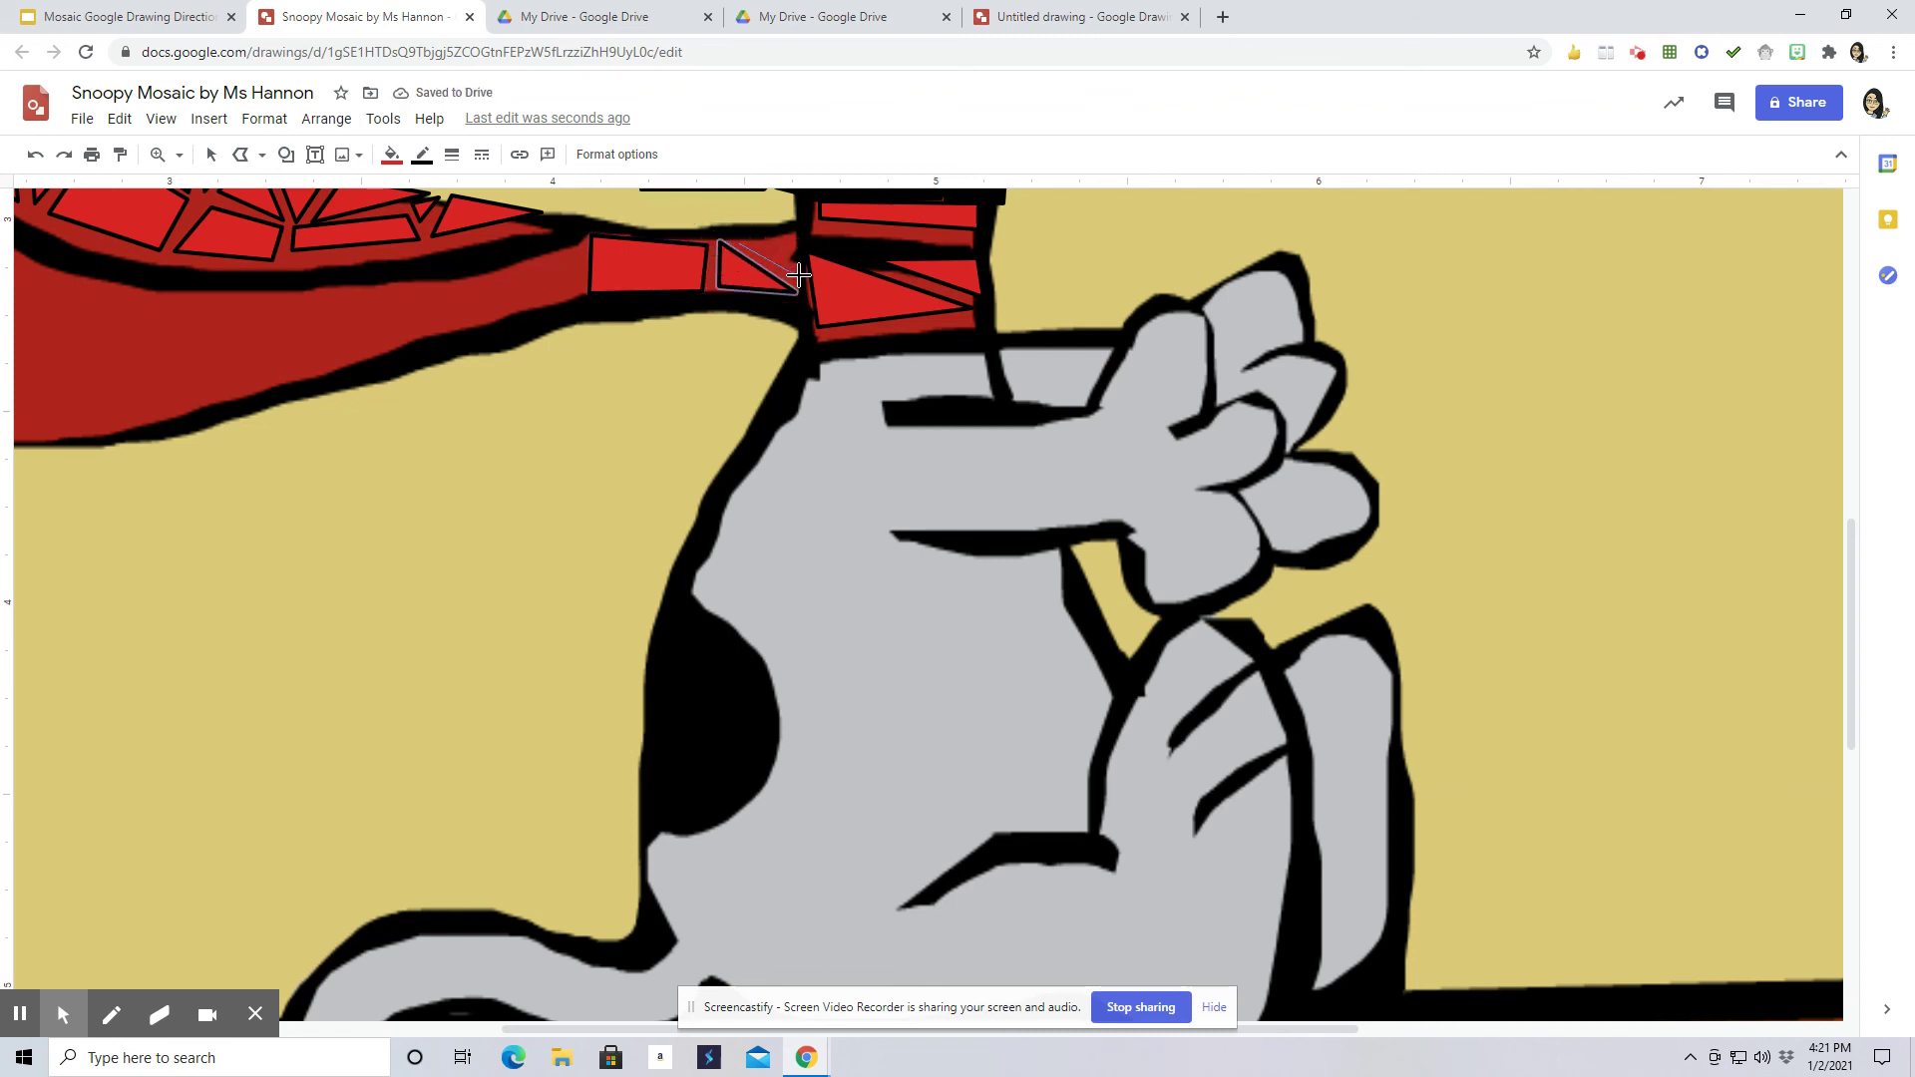
{"action": "left_click", "coordinate": [796, 235]}
{"action": "left_click", "coordinate": [801, 280]}
{"action": "left_click", "coordinate": [737, 241]}
{"action": "left_click", "coordinate": [796, 236]}
Step: Draw a four-sided tile to the left of the first red tile
{"action": "left_click", "coordinate": [576, 242]}
{"action": "left_click", "coordinate": [575, 294]}
{"action": "left_click", "coordinate": [454, 316]}
{"action": "left_click", "coordinate": [456, 332]}
{"action": "left_click", "coordinate": [456, 277]}
{"action": "left_click", "coordinate": [569, 249]}
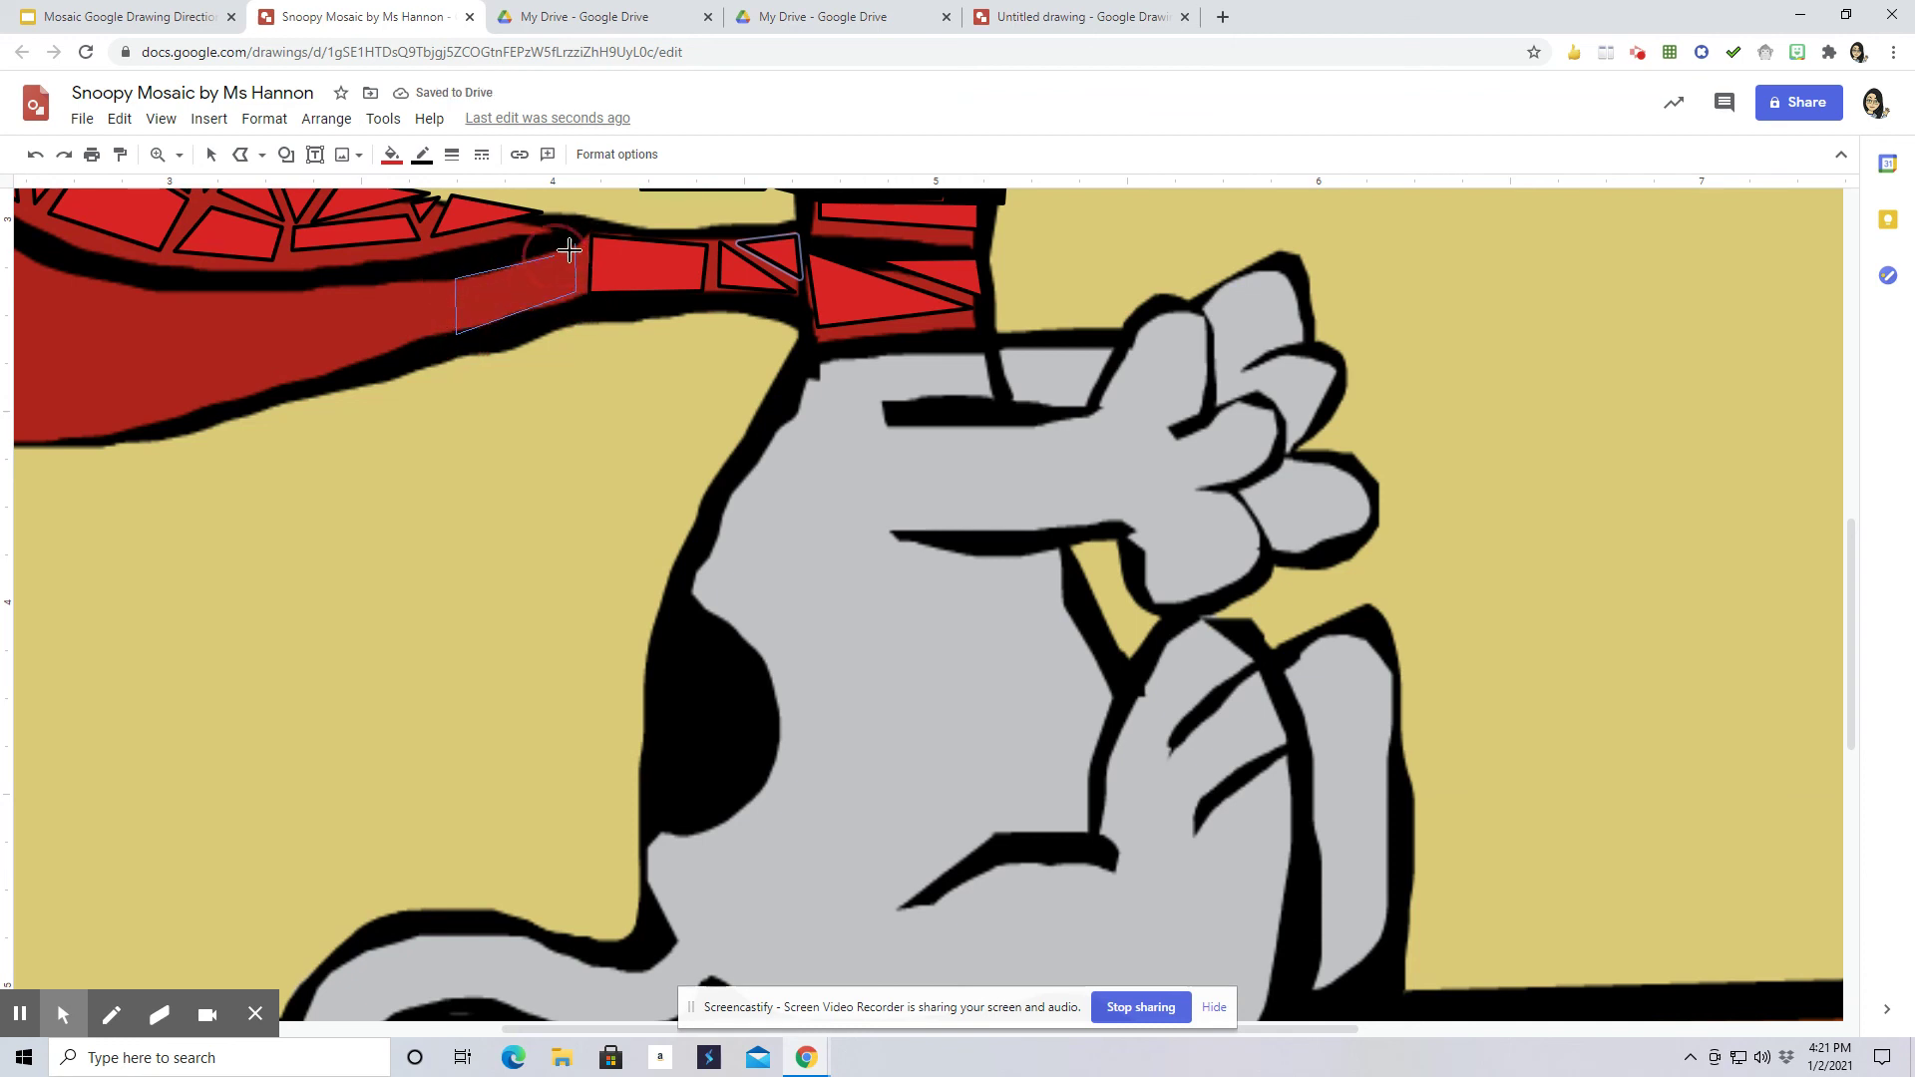
Step: Add two more triangular red tiles further left along the scarf
{"action": "left_click", "coordinate": [429, 283]}
{"action": "left_click", "coordinate": [430, 337]}
{"action": "left_click", "coordinate": [306, 372]}
{"action": "left_click", "coordinate": [429, 283]}
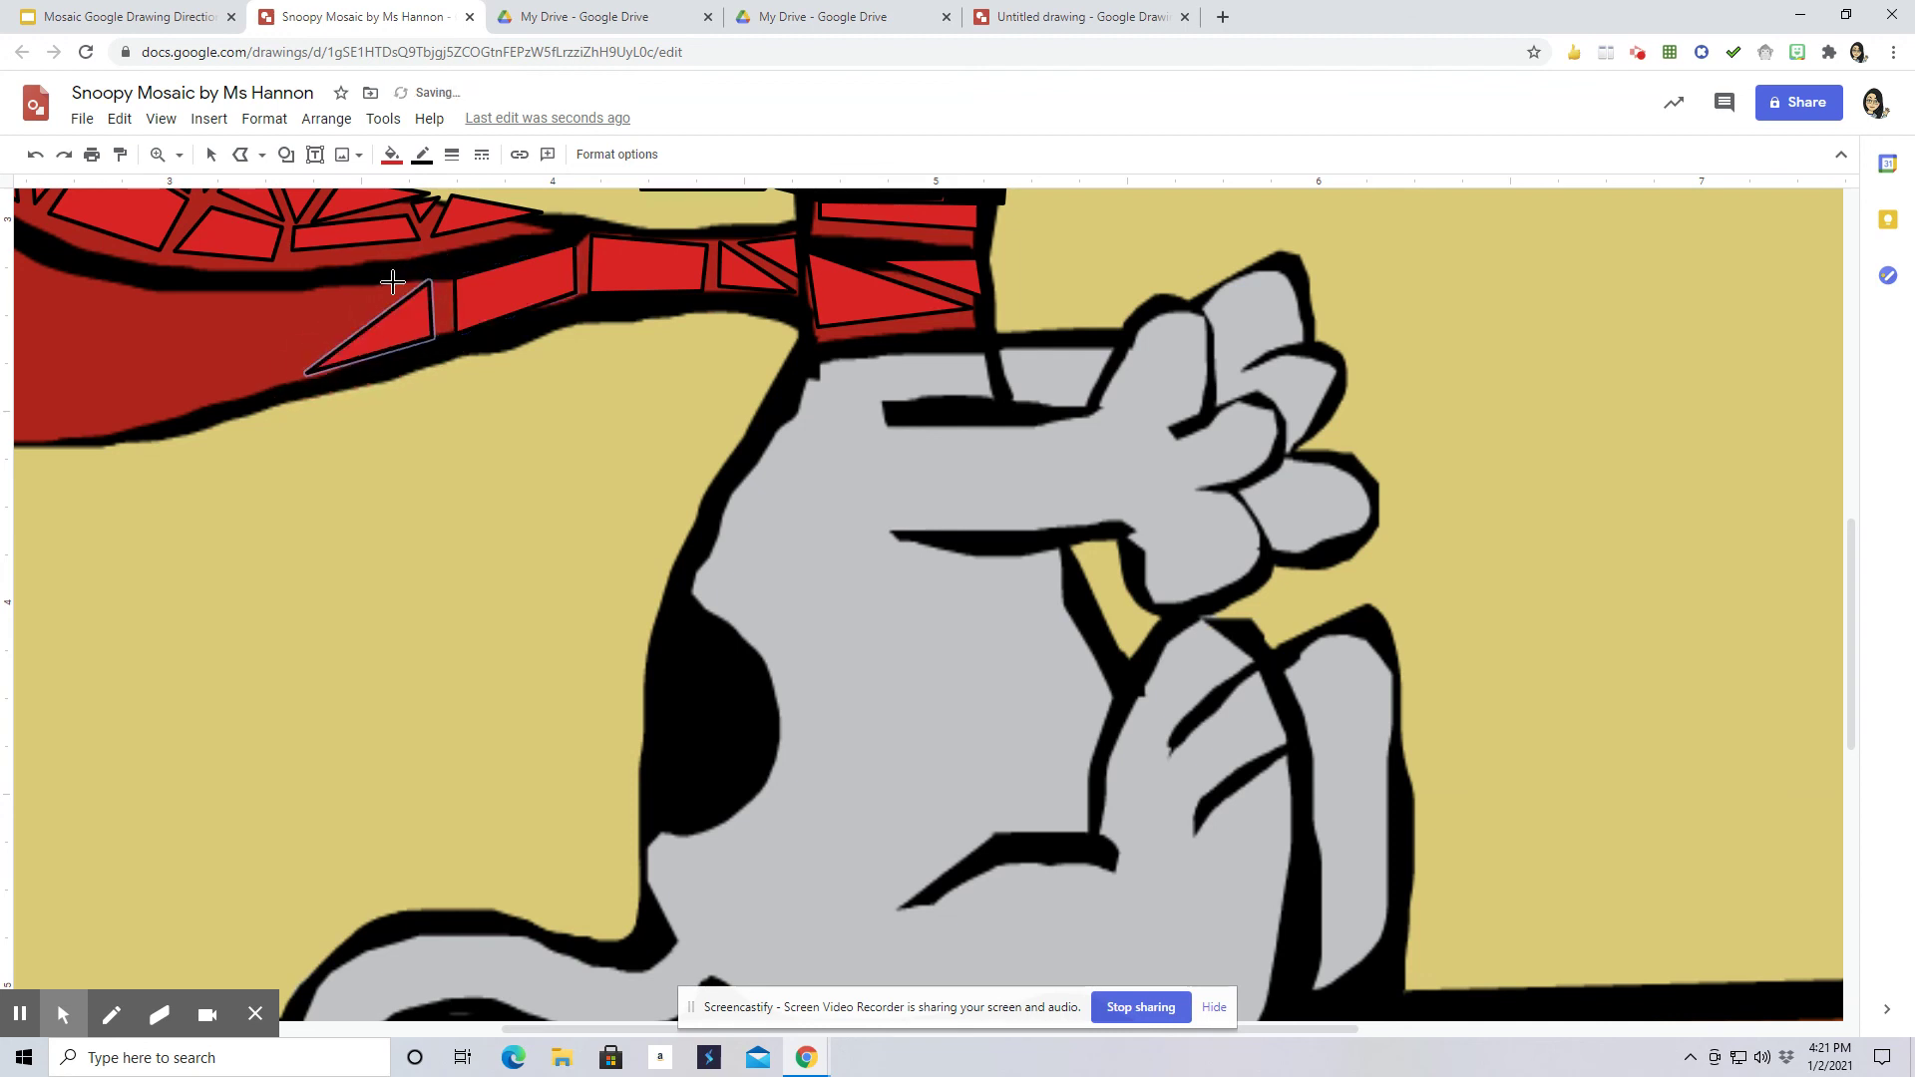
{"action": "left_click", "coordinate": [393, 283]}
{"action": "left_click", "coordinate": [286, 366]}
{"action": "left_click", "coordinate": [291, 299]}
{"action": "left_click", "coordinate": [296, 287]}
{"action": "left_click", "coordinate": [394, 283]}
Step: Zoom back to 100% and select the background Snoopy photo
{"action": "scroll", "coordinate": [718, 493], "scroll_direction": "up", "scroll_amount": 6}
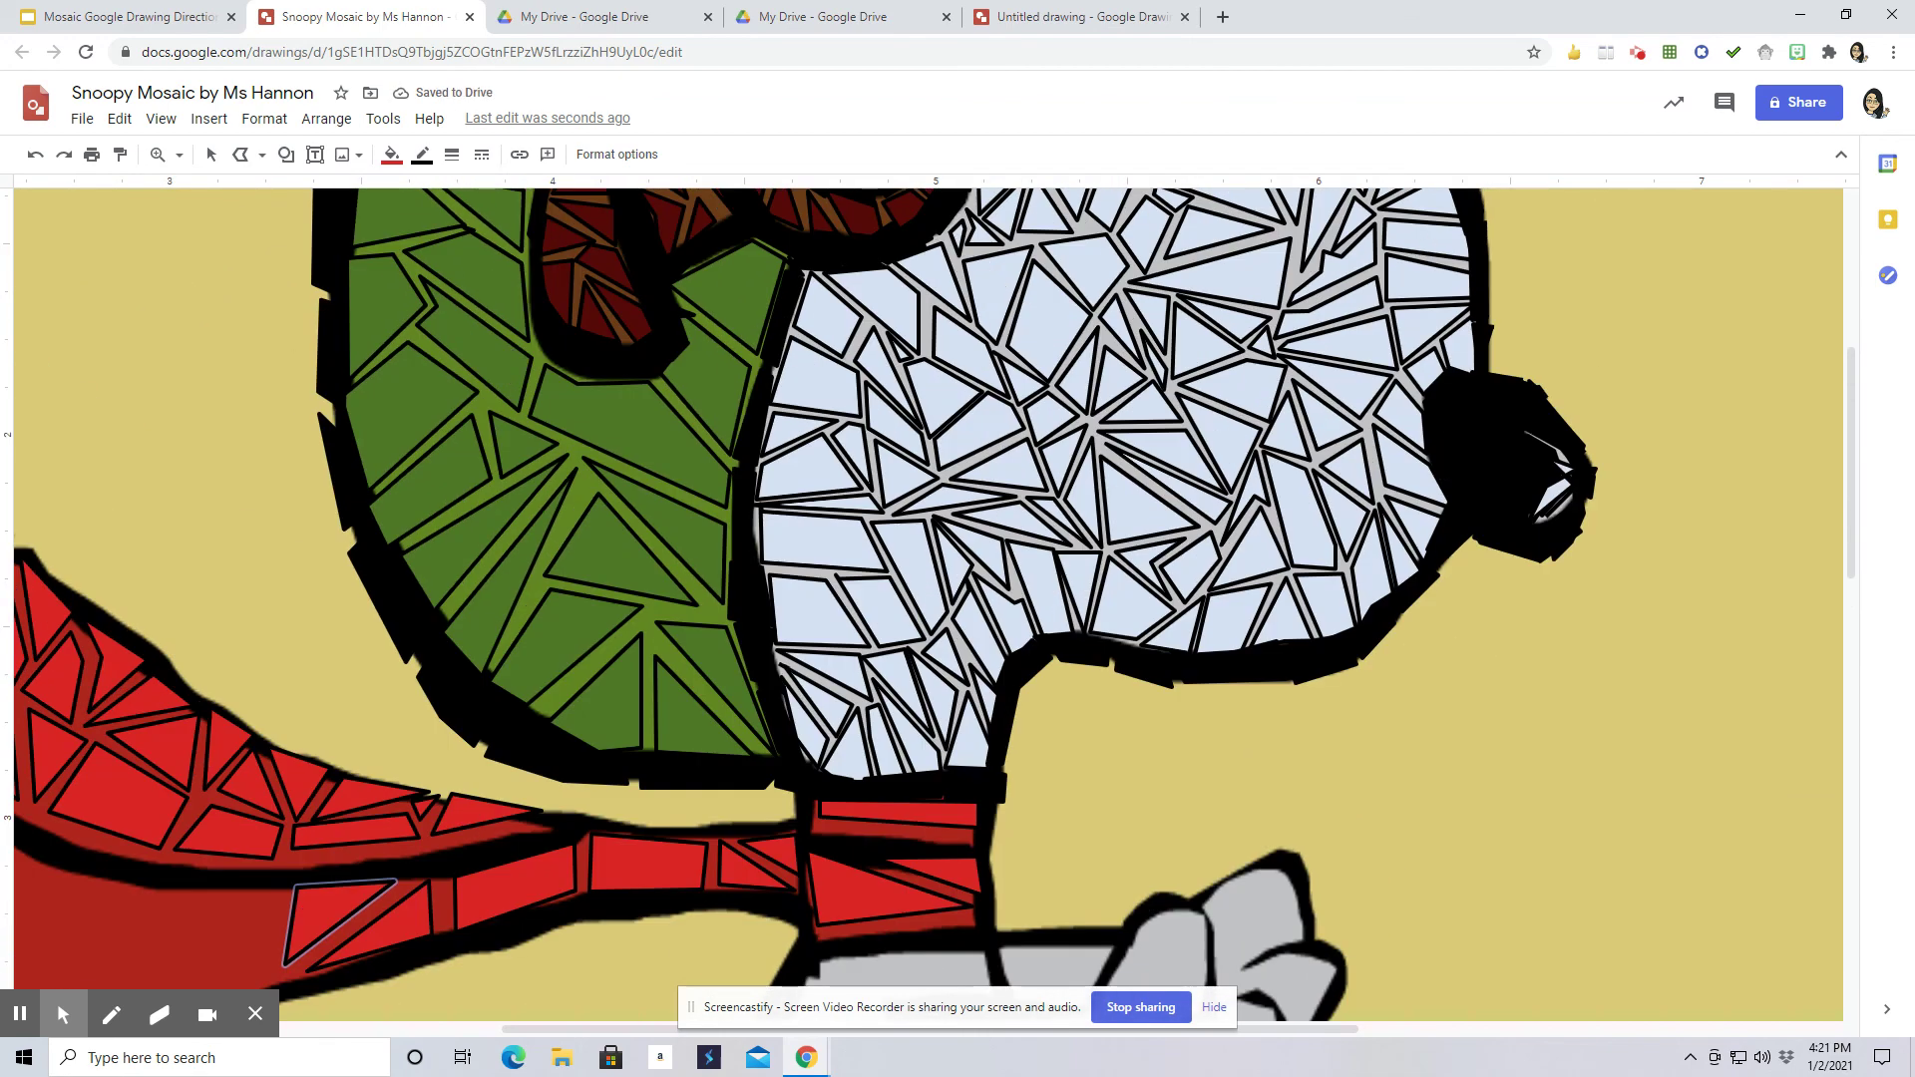
{"action": "left_click", "coordinate": [179, 154]}
{"action": "left_click", "coordinate": [224, 264]}
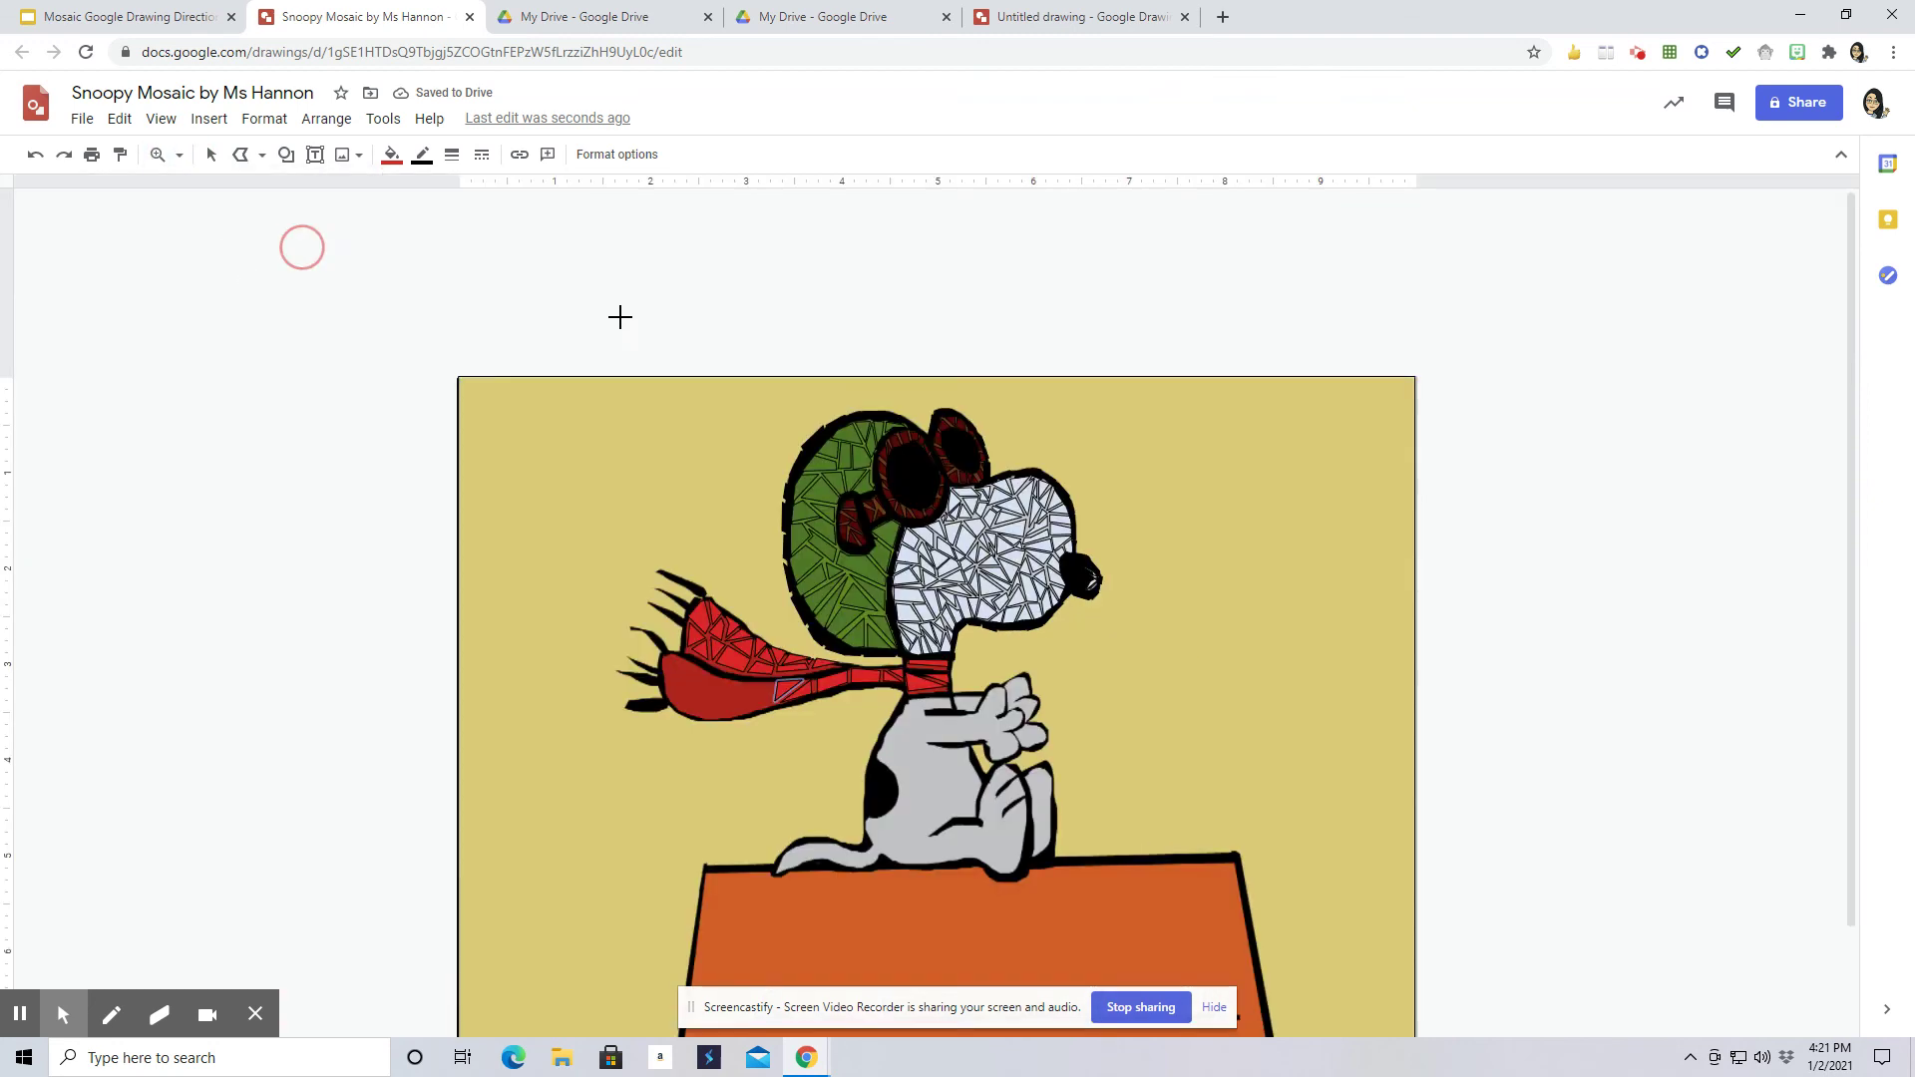
{"action": "scroll", "coordinate": [822, 461], "scroll_direction": "down", "scroll_amount": 2}
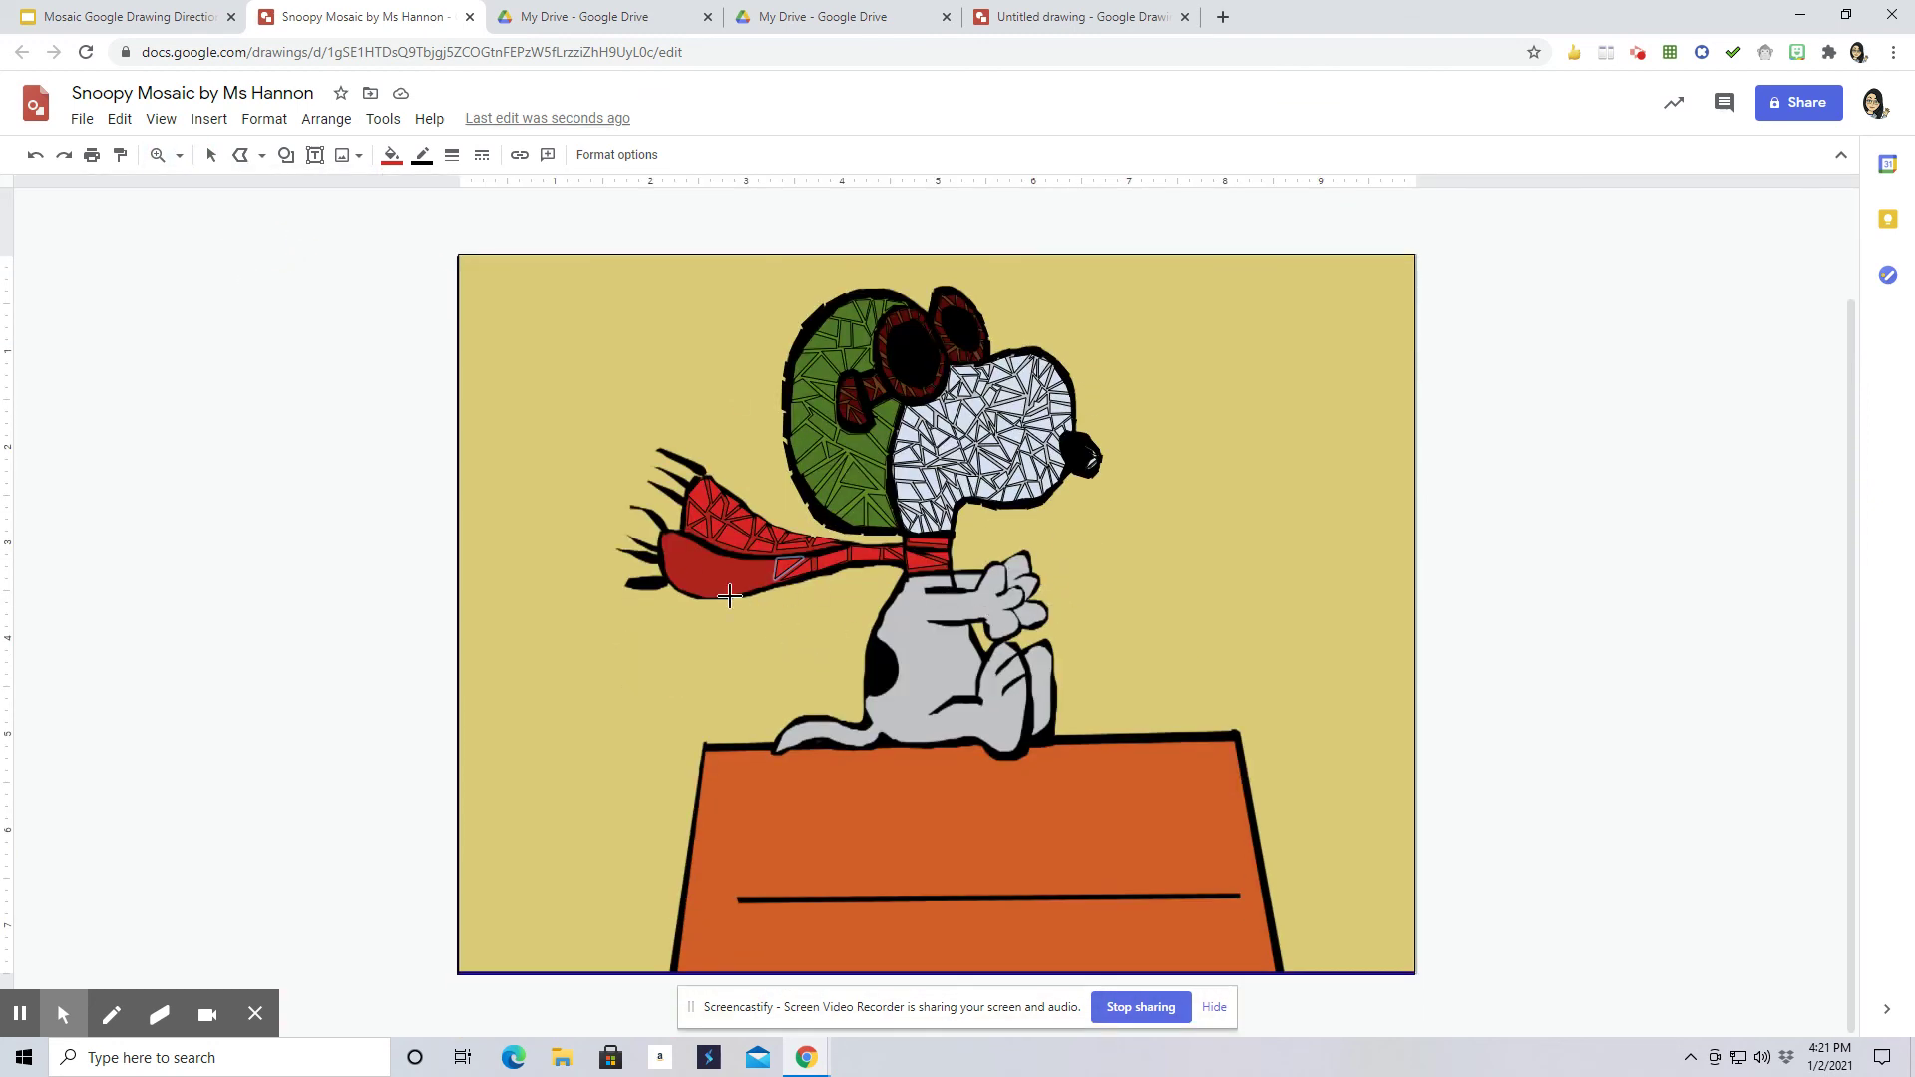
{"action": "left_click", "coordinate": [208, 156]}
{"action": "left_click", "coordinate": [642, 343]}
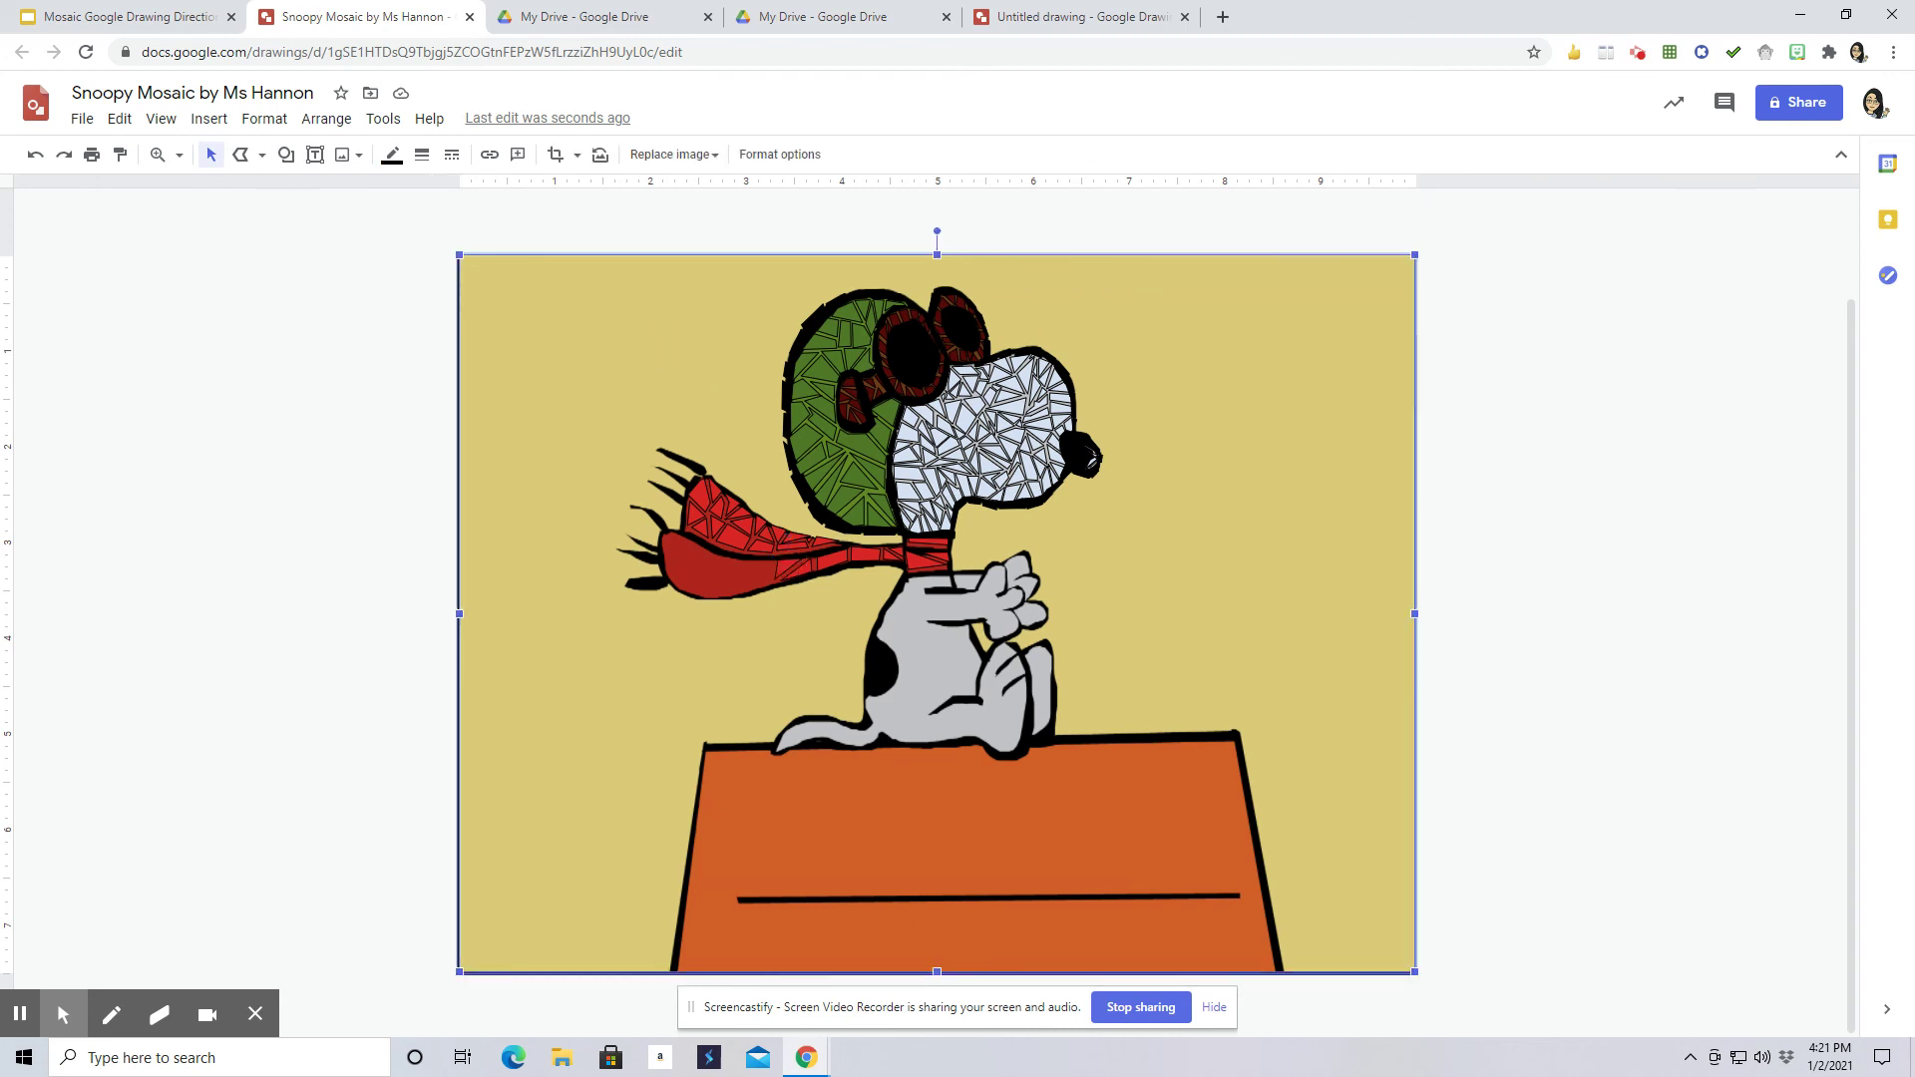
Step: Delete the selected Snoopy photo, leaving red, green and white tiles on blue
{"action": "key", "text": "Delete"}
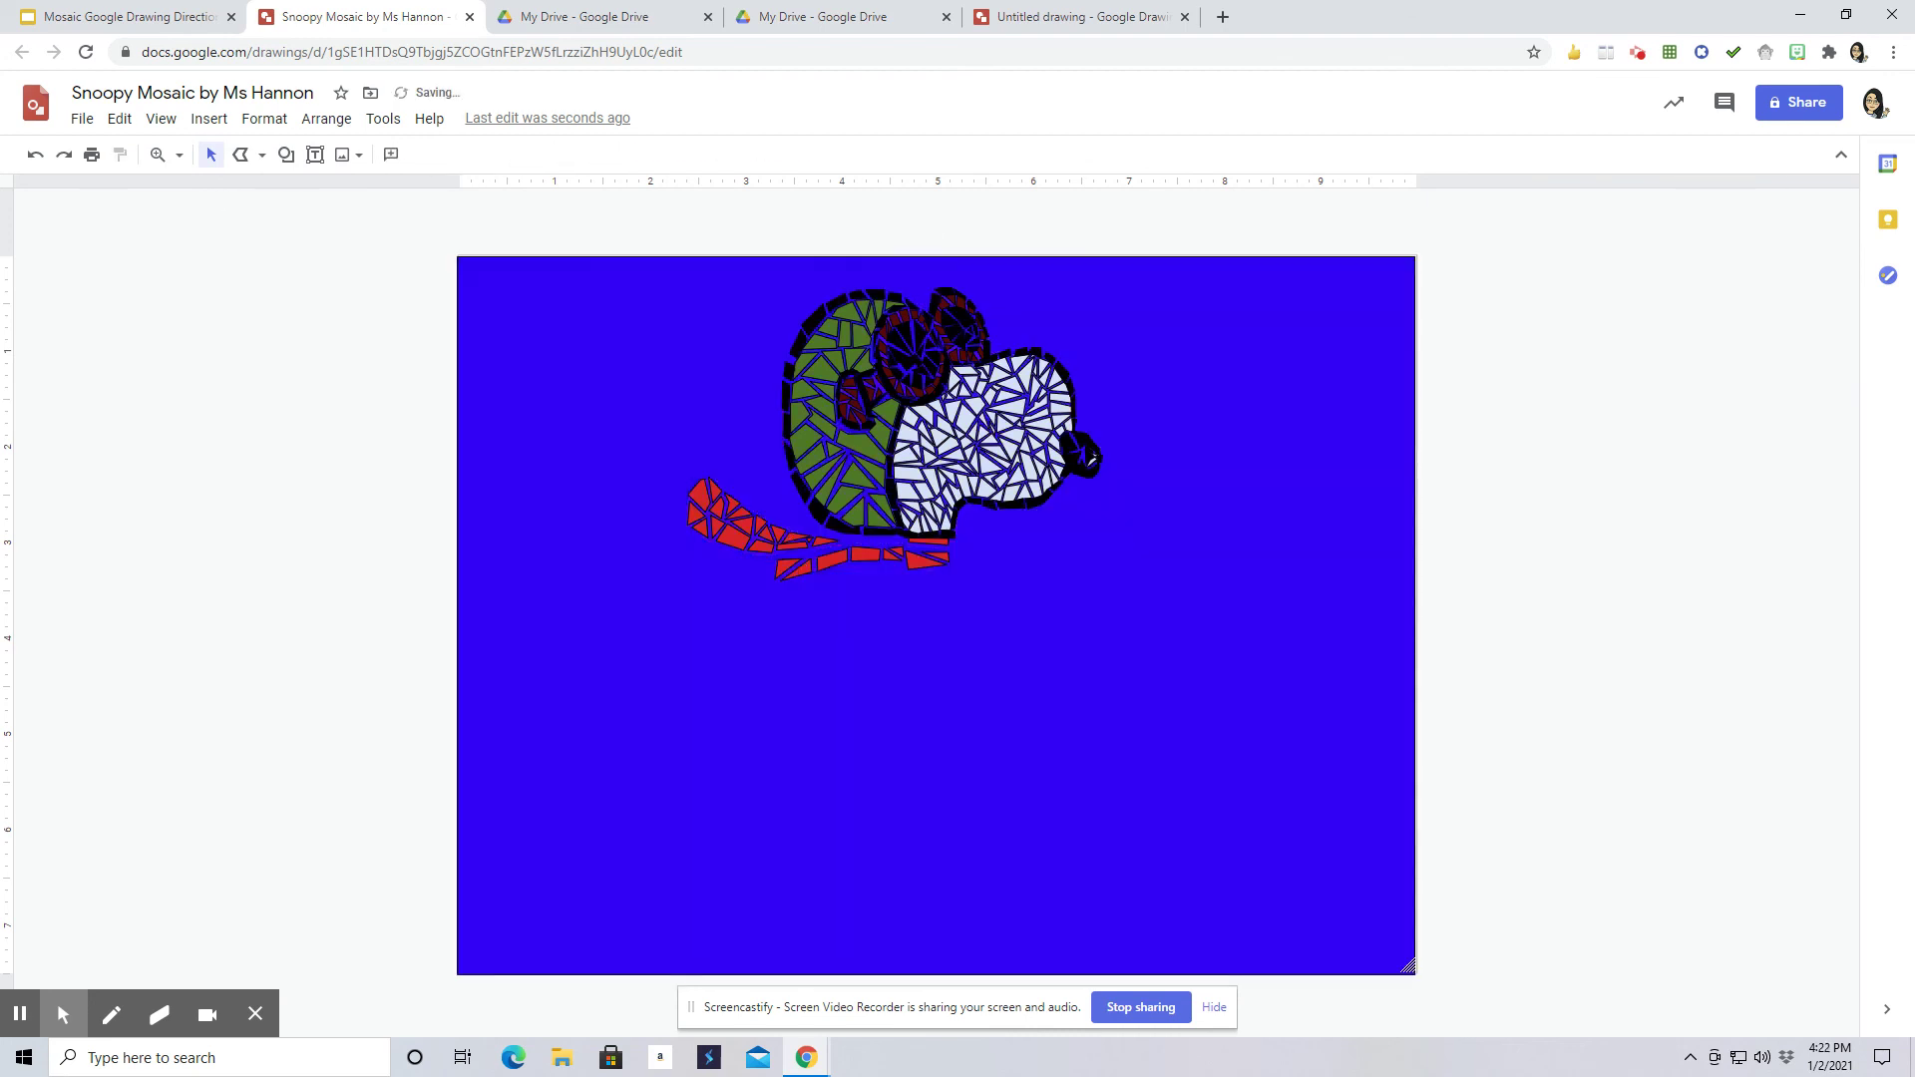